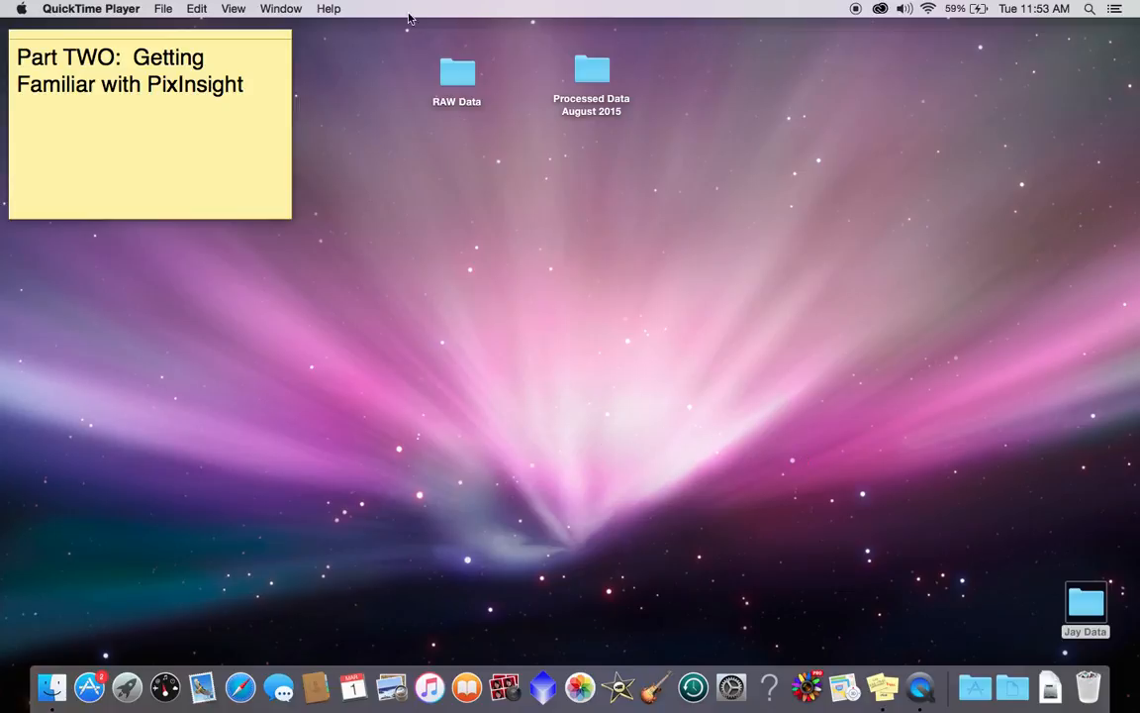
- View the contents of the desktop's RAW Data folder and close its window
{"action": "left_click_drag", "start_coordinate": [448, 140], "coordinate": [651, 40]}
{"action": "left_click", "coordinate": [380, 59]}
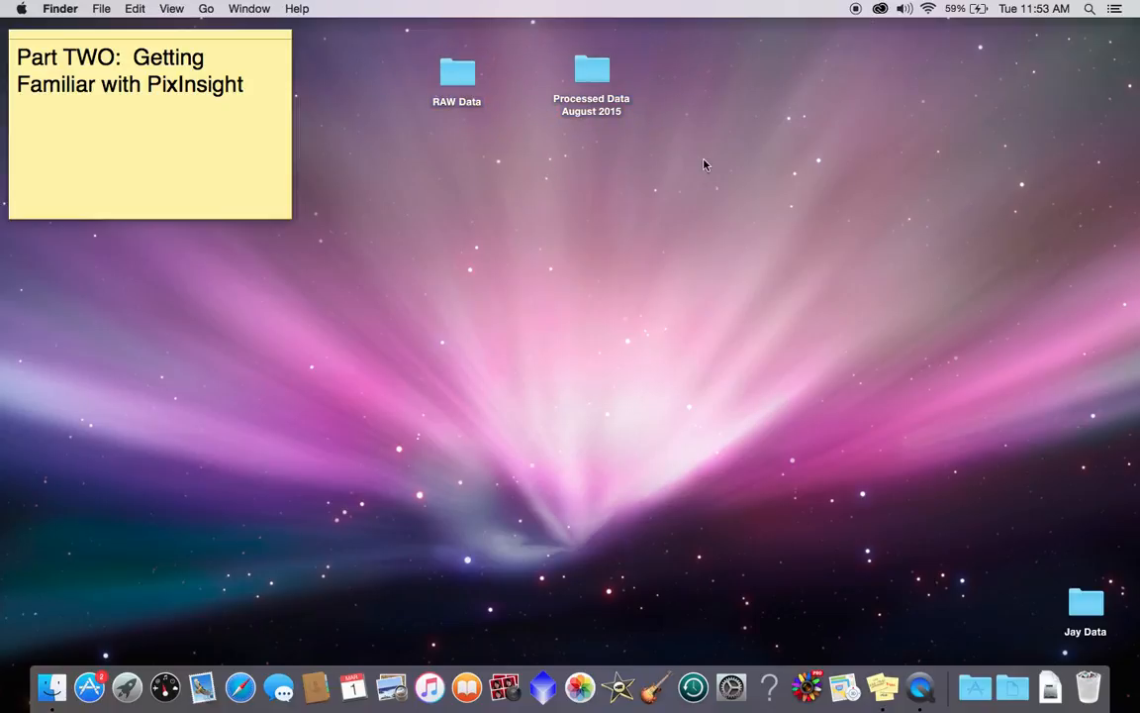
{"action": "left_click", "coordinate": [466, 82]}
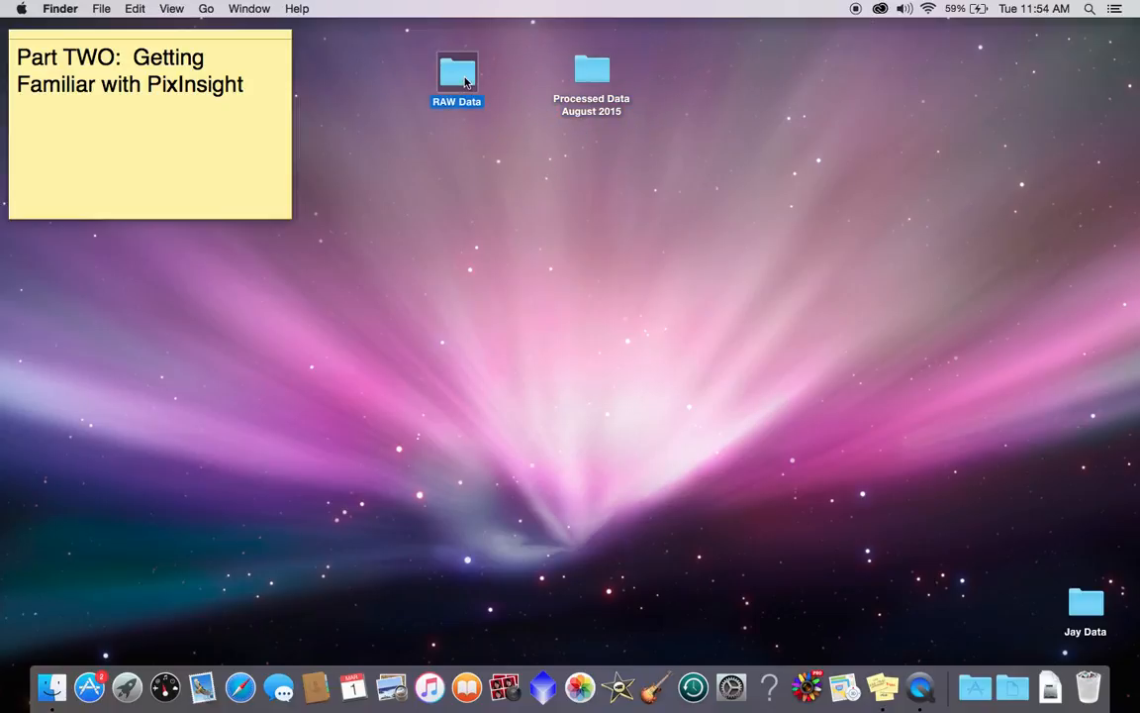
{"action": "double_click", "coordinate": [466, 82]}
{"action": "left_click", "coordinate": [21, 130]}
- Inspect Processed Data August 2015, its Lagoon folder and the Calibrated files subfolder, and close the window
{"action": "left_click", "coordinate": [598, 75]}
{"action": "double_click", "coordinate": [598, 76]}
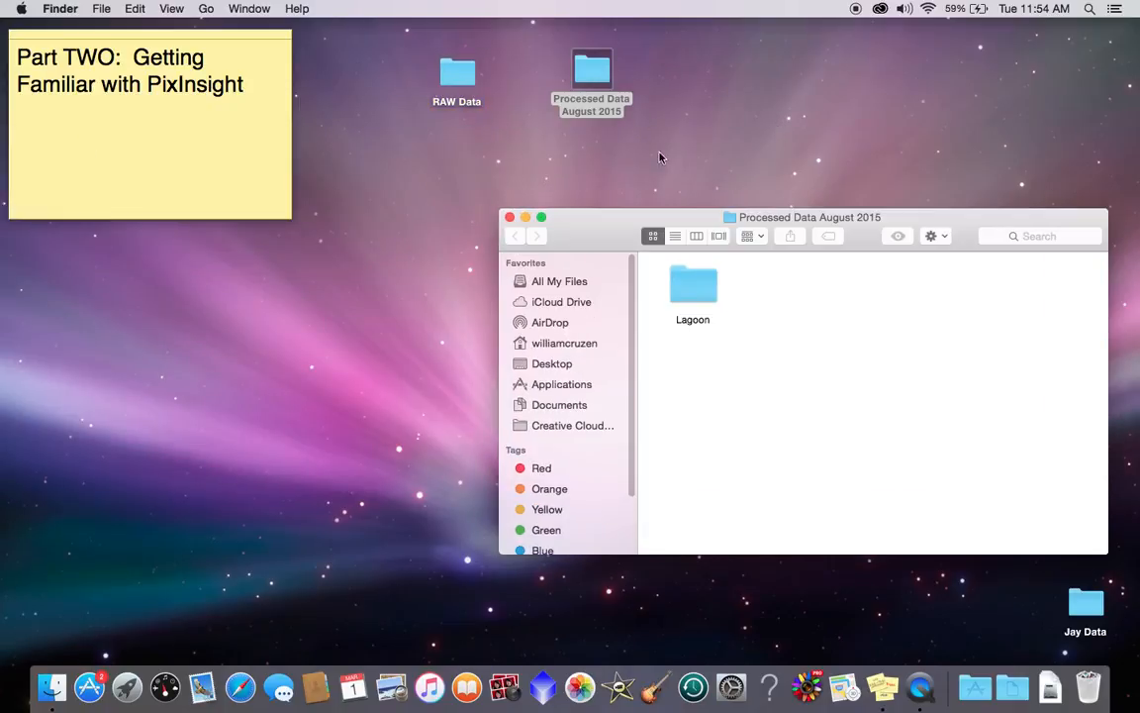
{"action": "double_click", "coordinate": [679, 297]}
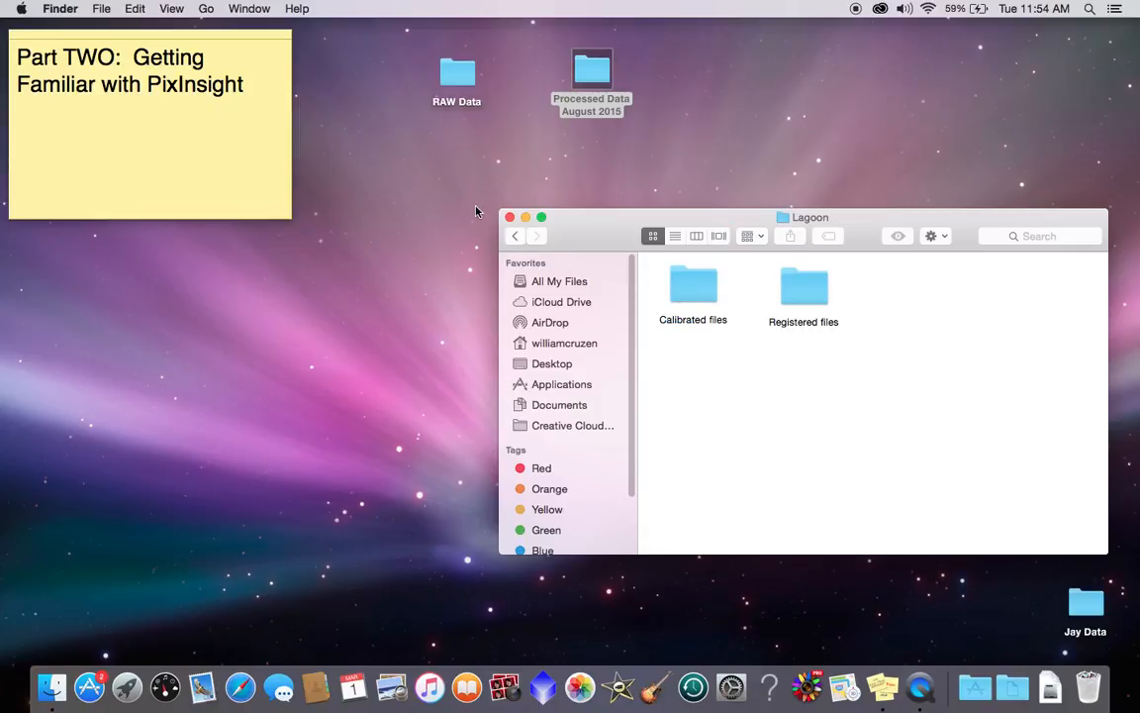
{"action": "left_click", "coordinate": [695, 309]}
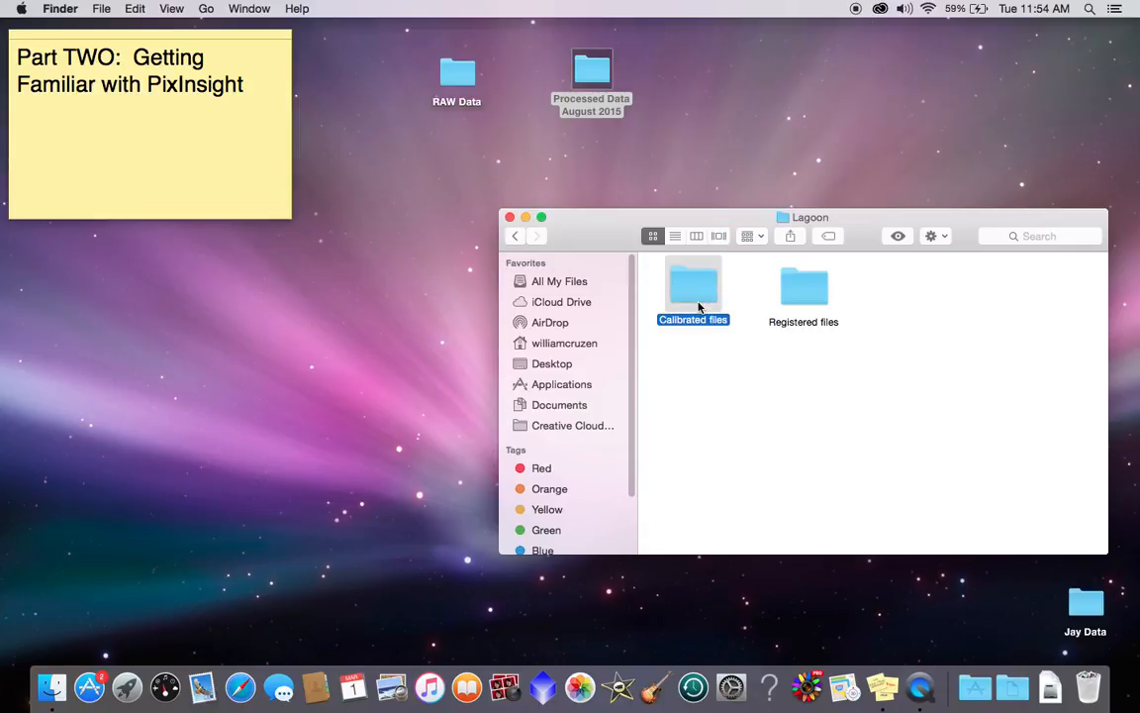
{"action": "double_click", "coordinate": [692, 289]}
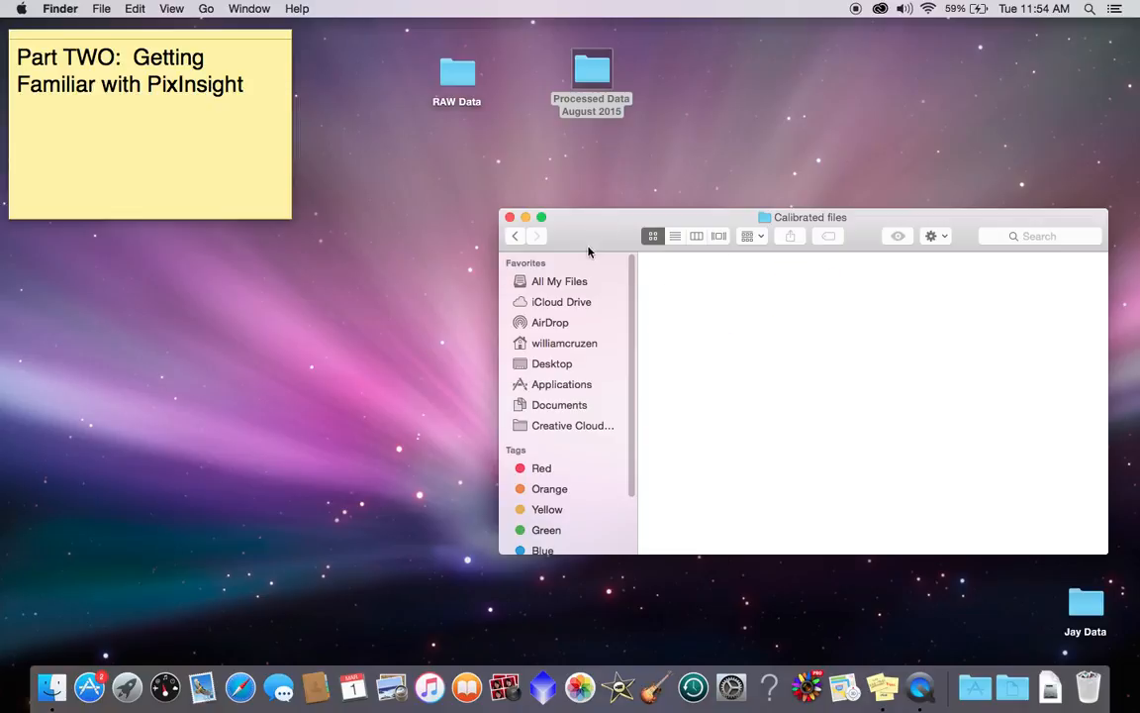
{"action": "left_click", "coordinate": [516, 236]}
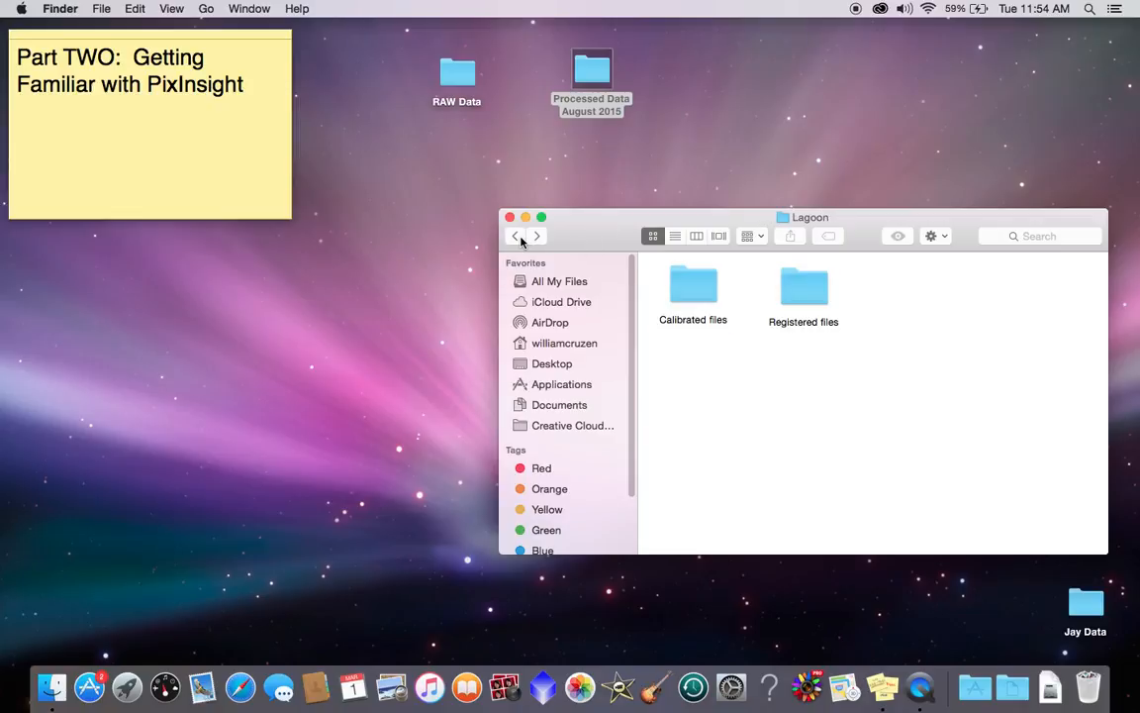
{"action": "left_click", "coordinate": [516, 237]}
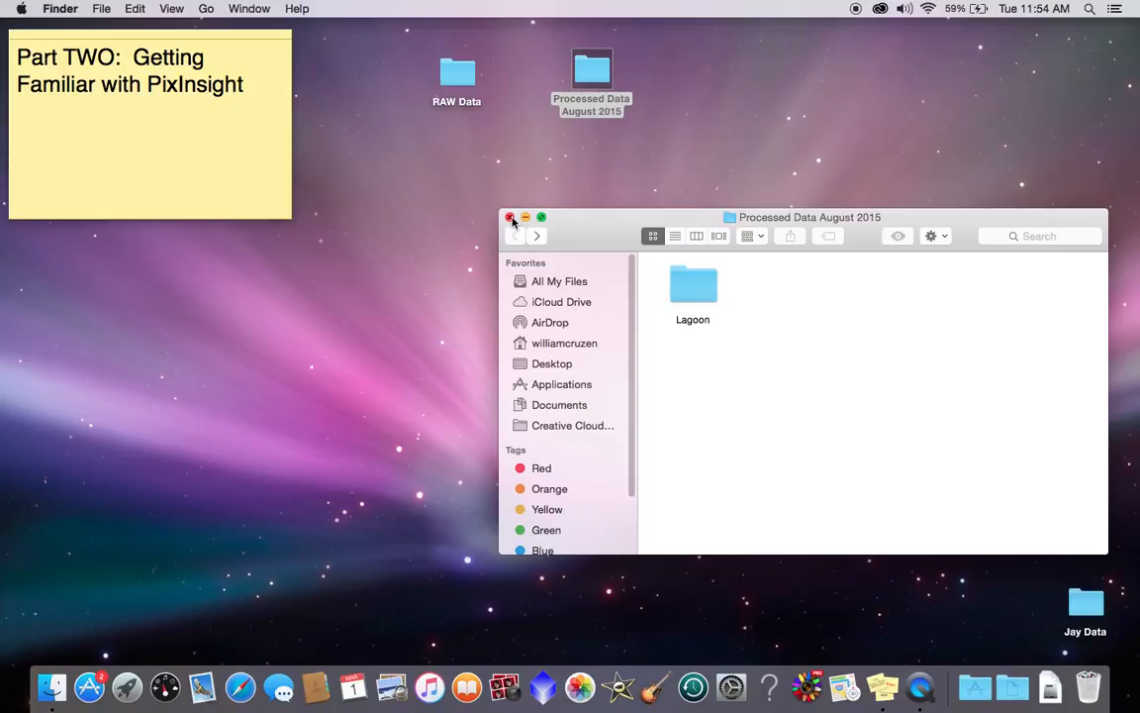
{"action": "left_click", "coordinate": [510, 217]}
{"action": "left_click", "coordinate": [582, 114]}
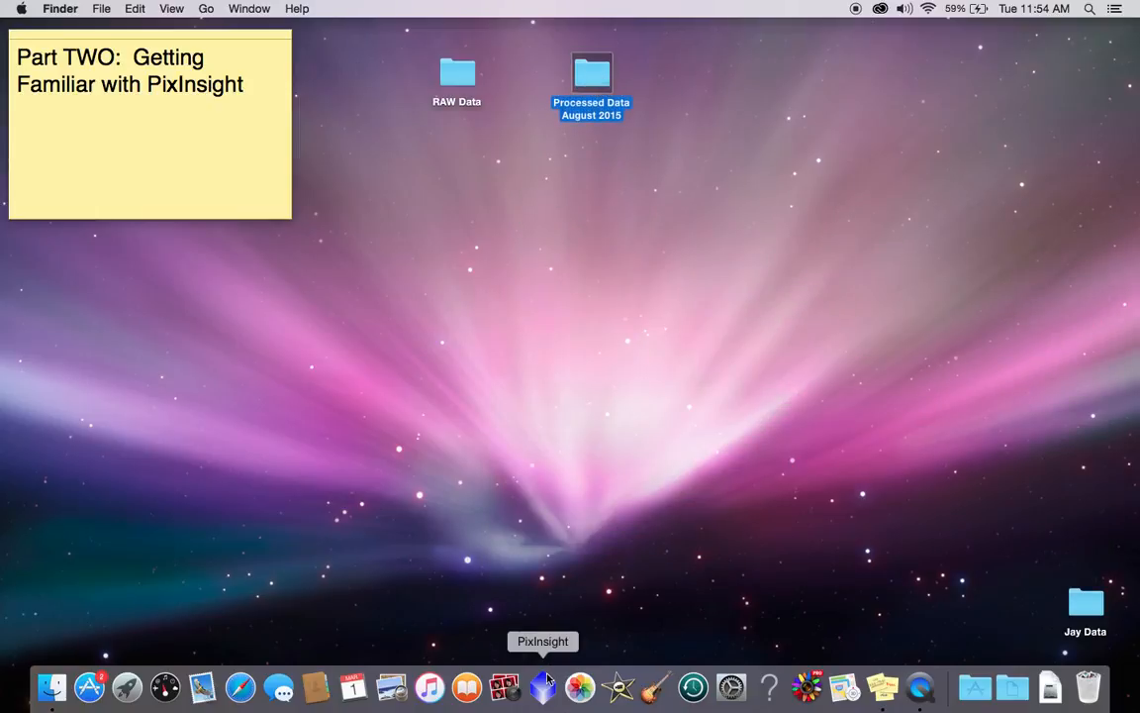
{"action": "left_click", "coordinate": [510, 156]}
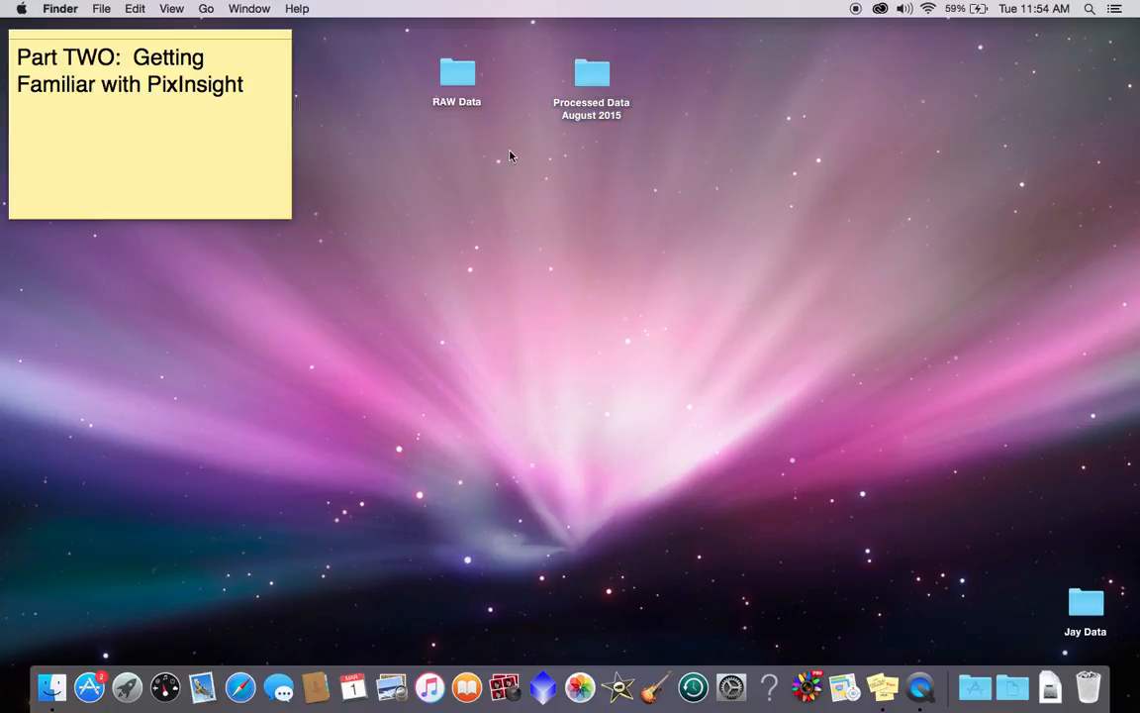
{"action": "left_click", "coordinate": [470, 87]}
{"action": "left_click", "coordinate": [590, 81]}
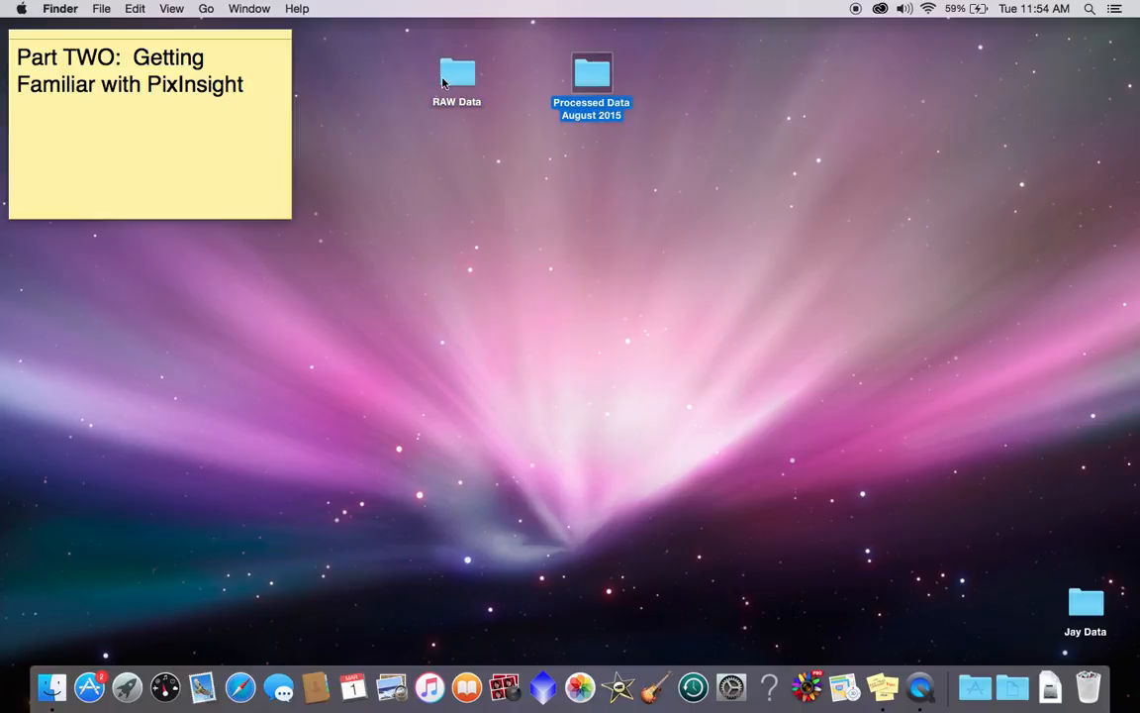
{"action": "left_click", "coordinate": [447, 81]}
{"action": "left_click", "coordinate": [584, 80]}
{"action": "left_click", "coordinate": [464, 82]}
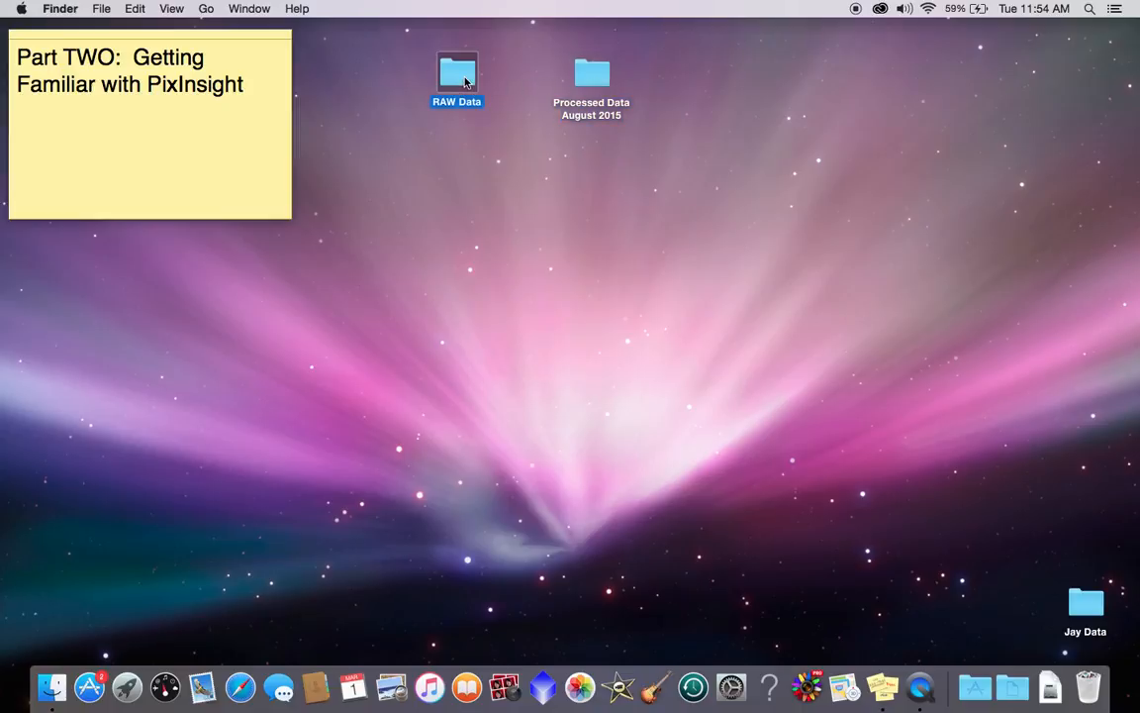
{"action": "left_click", "coordinate": [594, 74]}
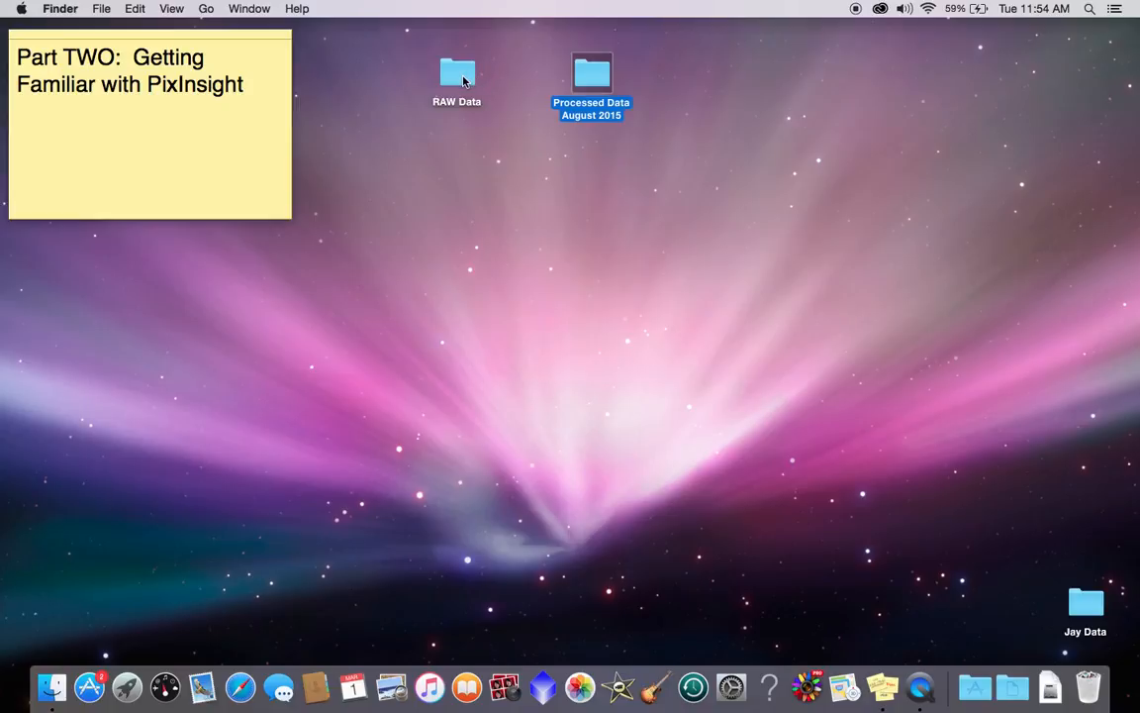
{"action": "left_click", "coordinate": [457, 79]}
{"action": "left_click", "coordinate": [590, 80]}
{"action": "left_click", "coordinate": [470, 85]}
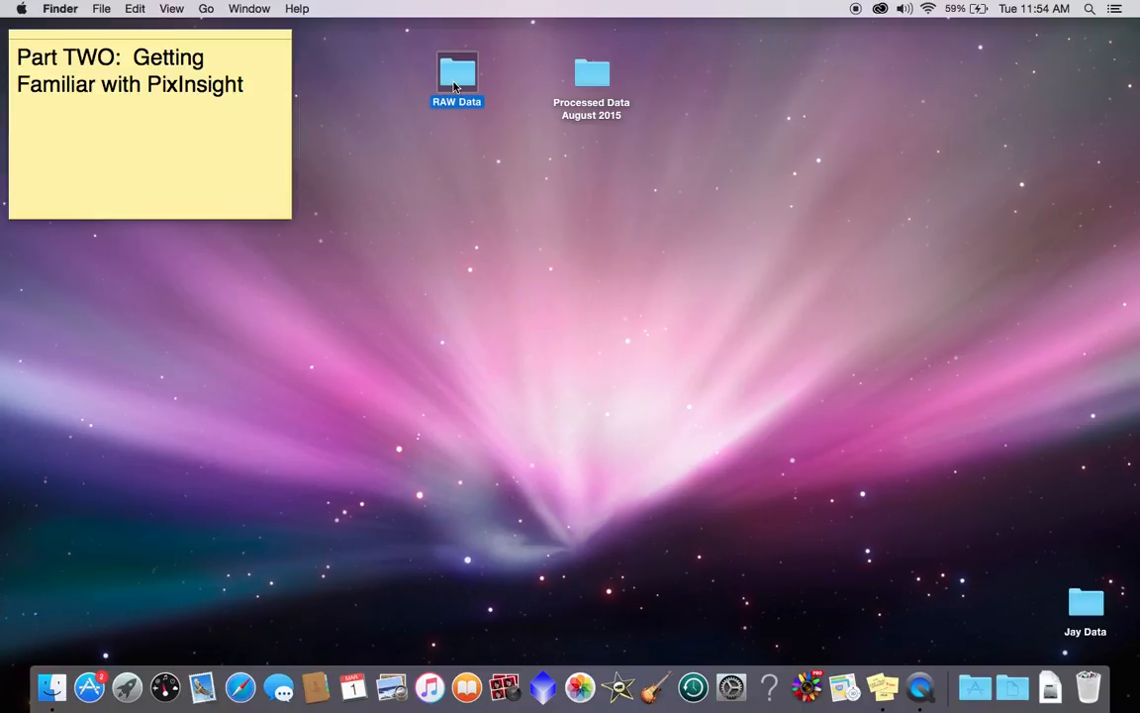
- View the Lagoon Nebula light frames under 2015-08-11 in the RAW Data folder and close the window
{"action": "double_click", "coordinate": [458, 77]}
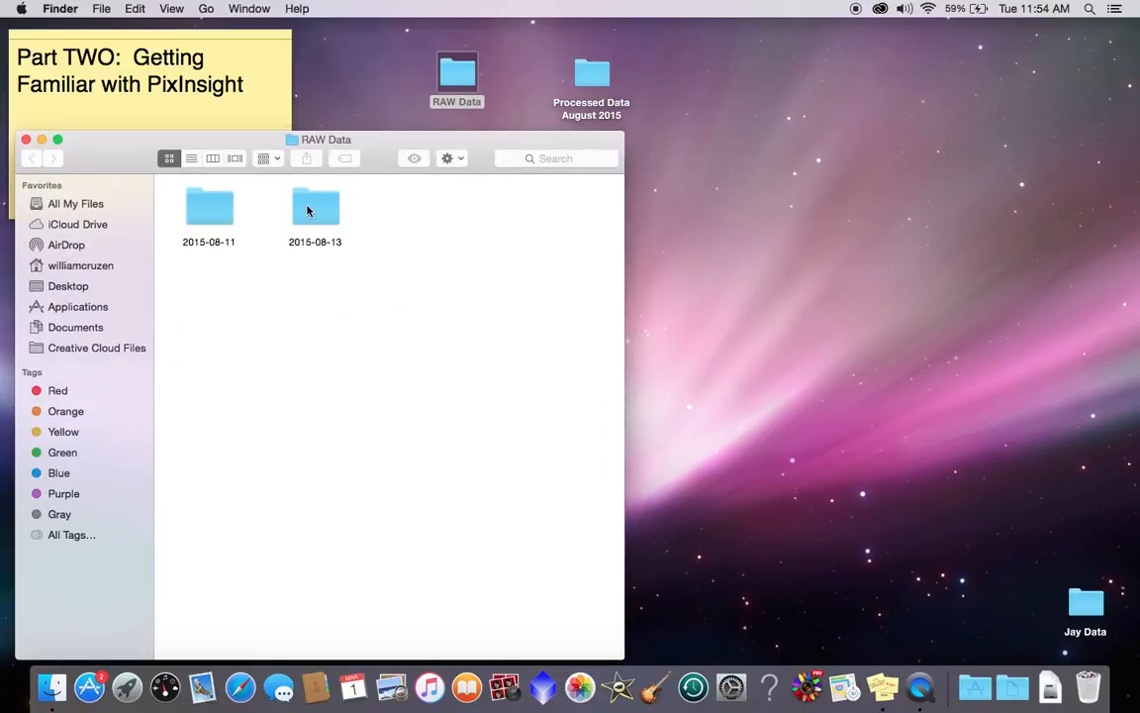
{"action": "double_click", "coordinate": [214, 213]}
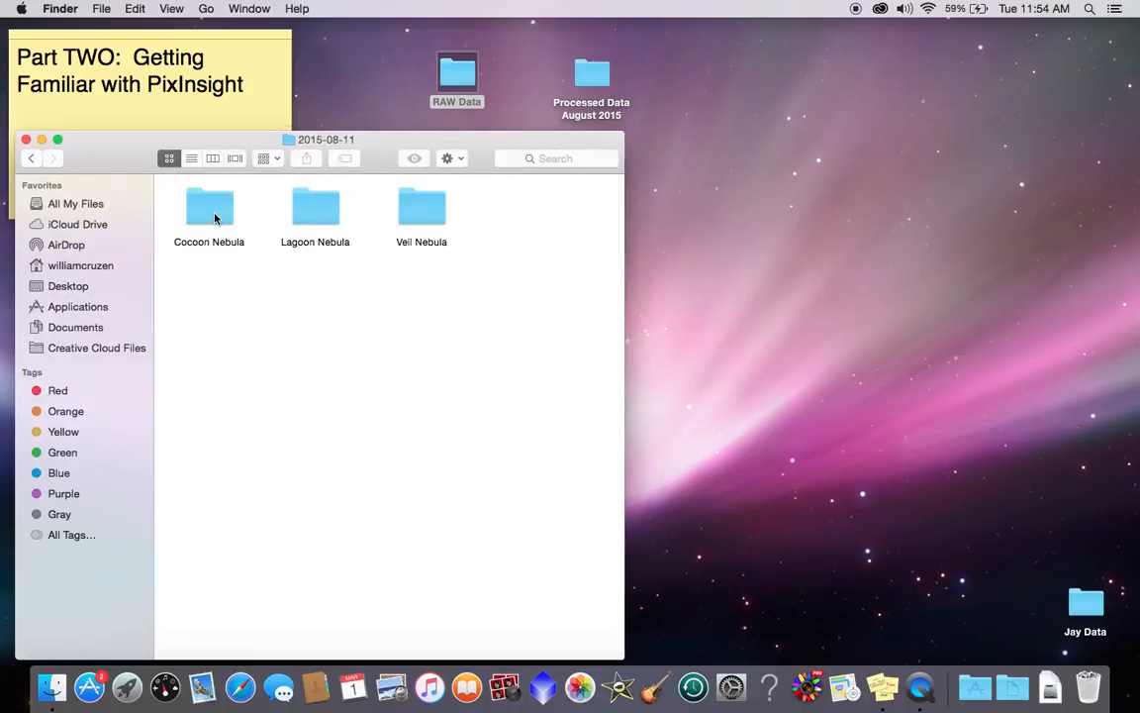
{"action": "double_click", "coordinate": [315, 215]}
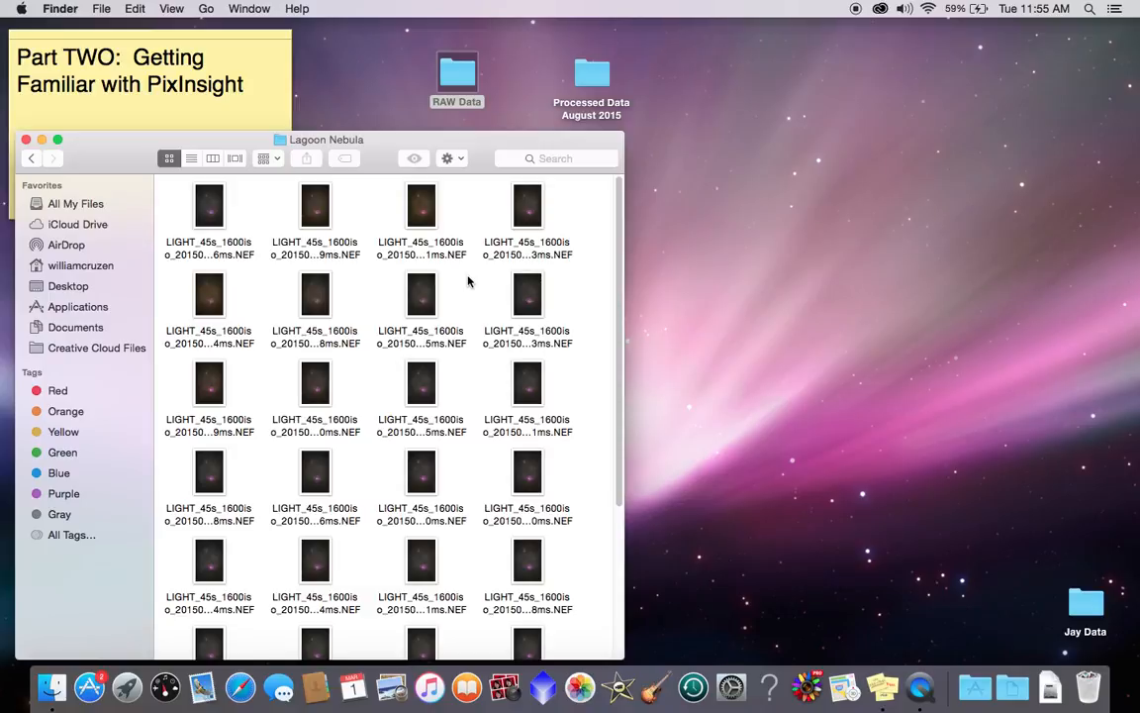
{"action": "left_click", "coordinate": [37, 163]}
{"action": "left_click", "coordinate": [37, 163]}
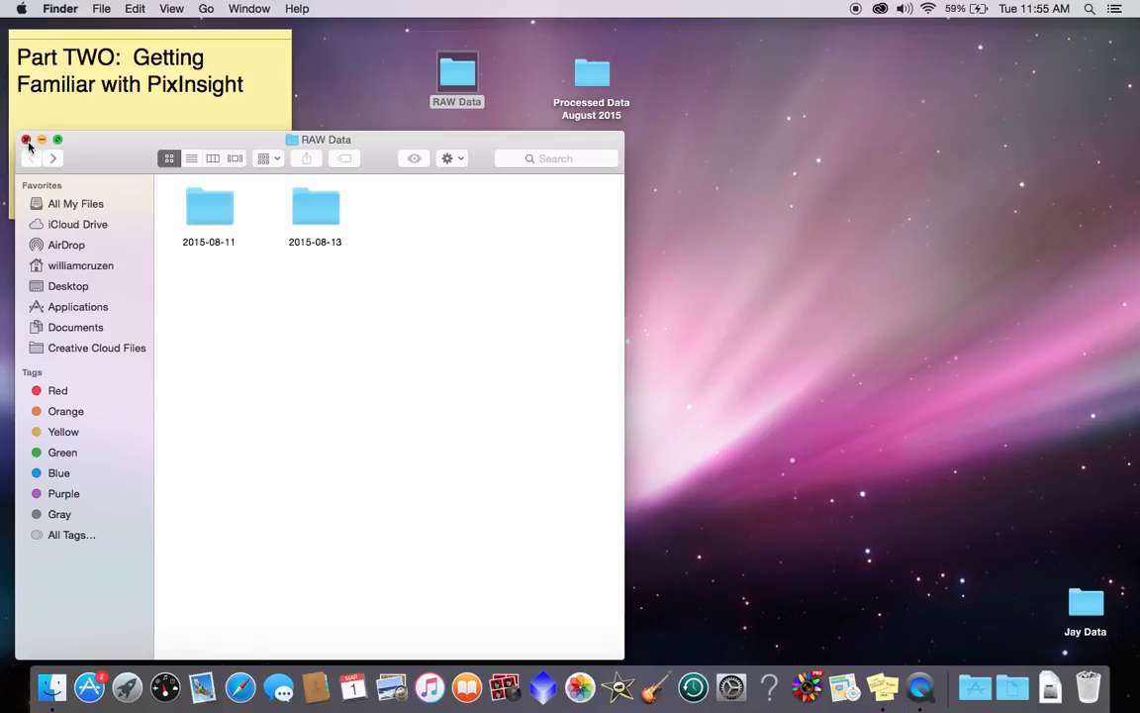
{"action": "left_click", "coordinate": [26, 139]}
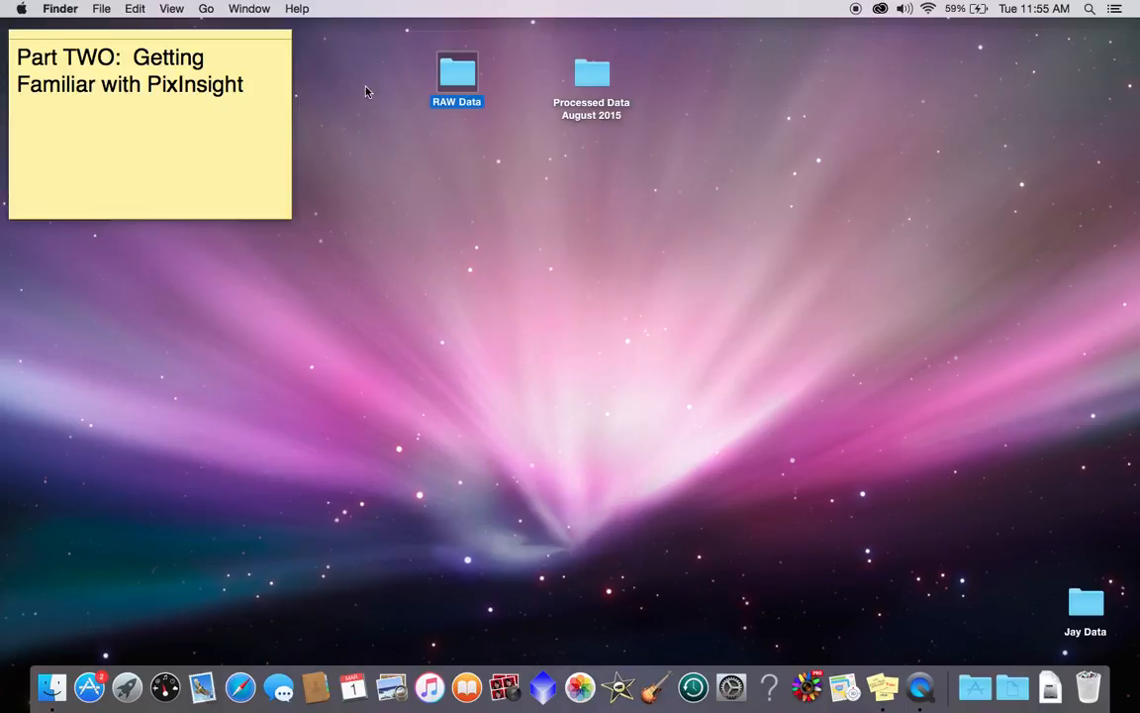
- Launch PixInsight
{"action": "left_click", "coordinate": [614, 129]}
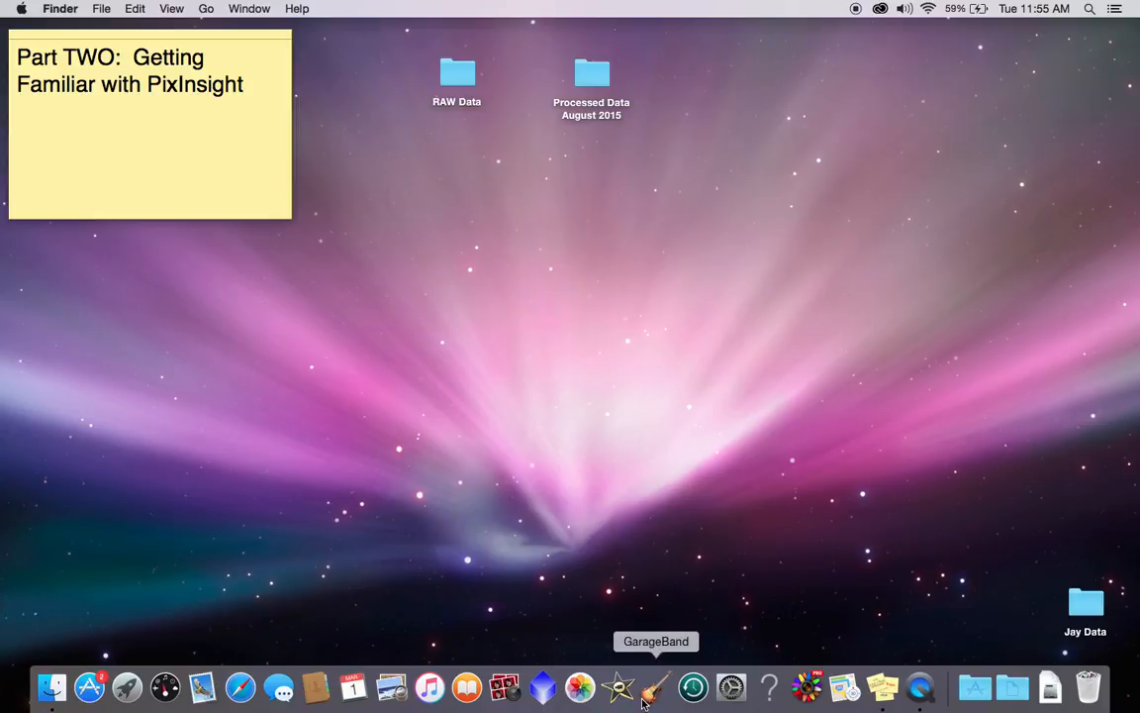
{"action": "left_click", "coordinate": [543, 688]}
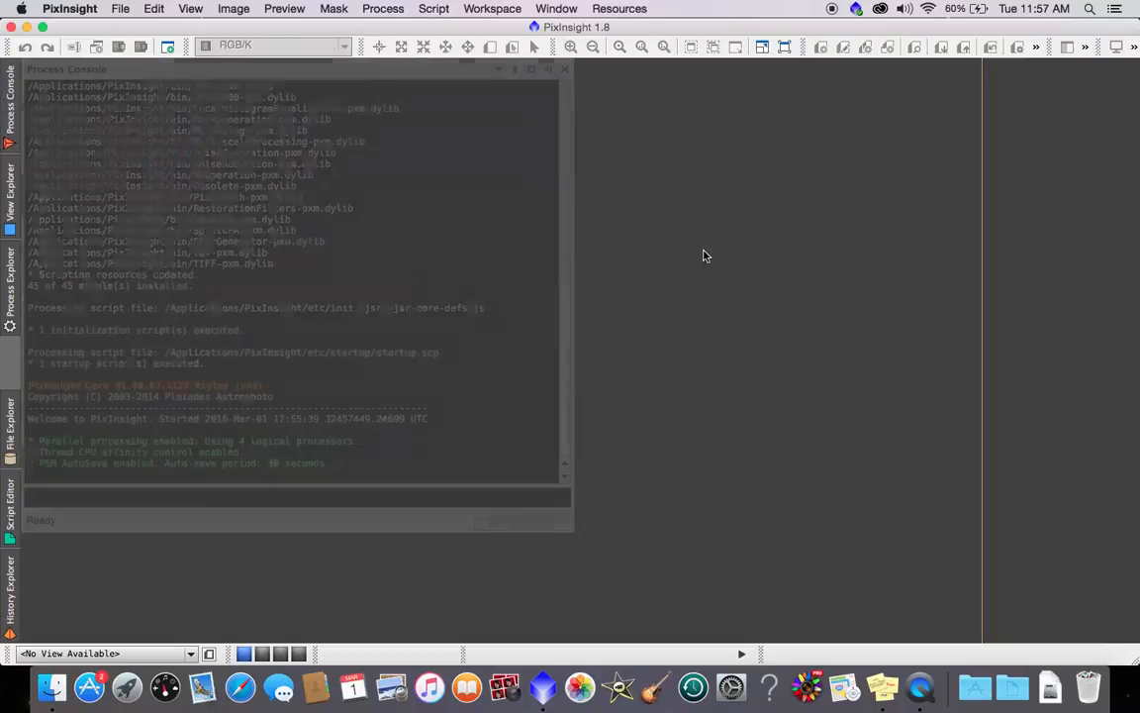
- Look through the Process Console, View Explorer, Process Explorer, File Explorer and History Explorer
{"action": "mouse_move", "coordinate": [10, 111]}
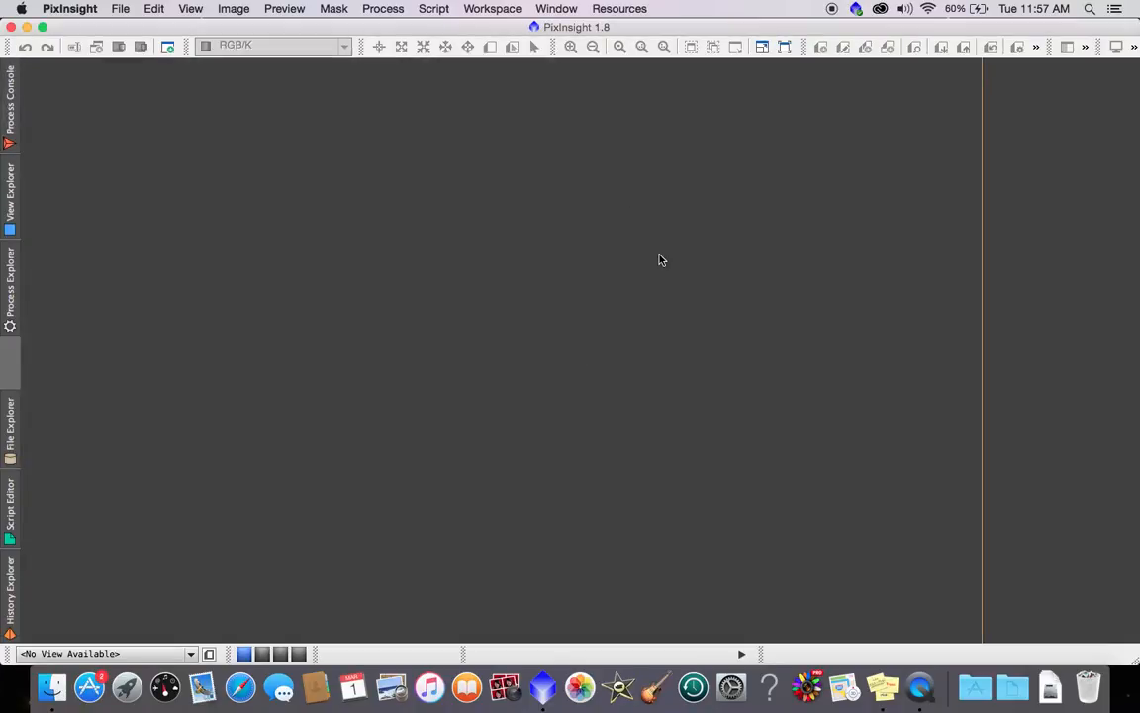
{"action": "mouse_move", "coordinate": [15, 89]}
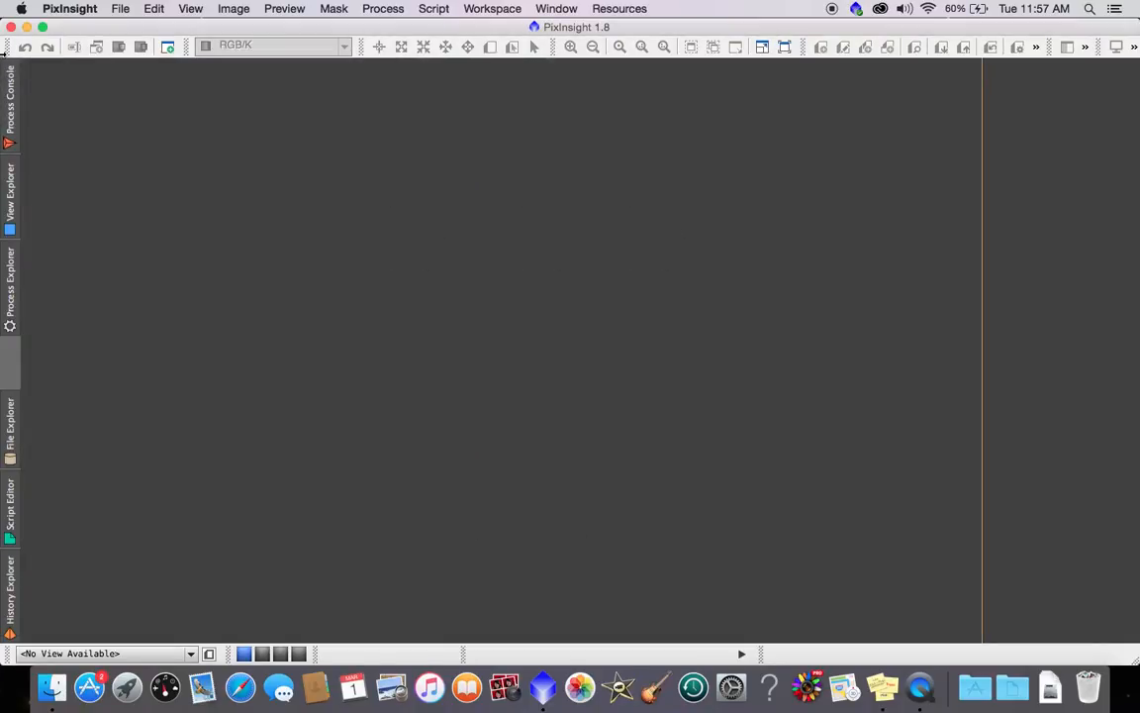
{"action": "left_click", "coordinate": [10, 74]}
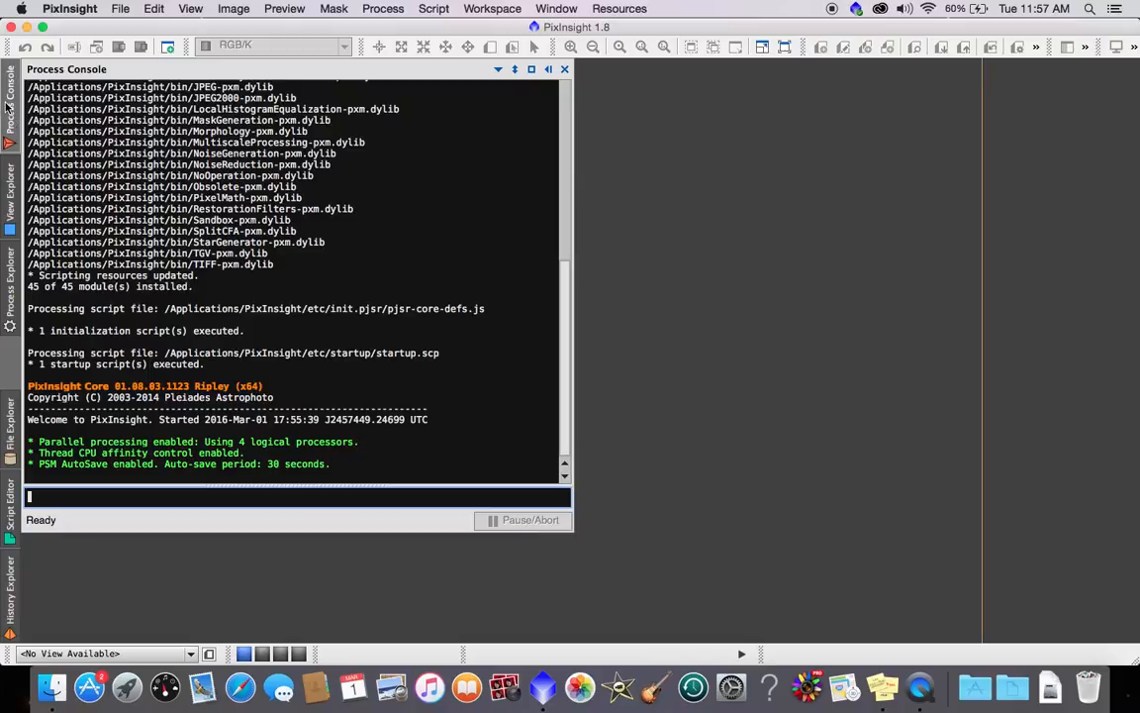
{"action": "left_click", "coordinate": [12, 203]}
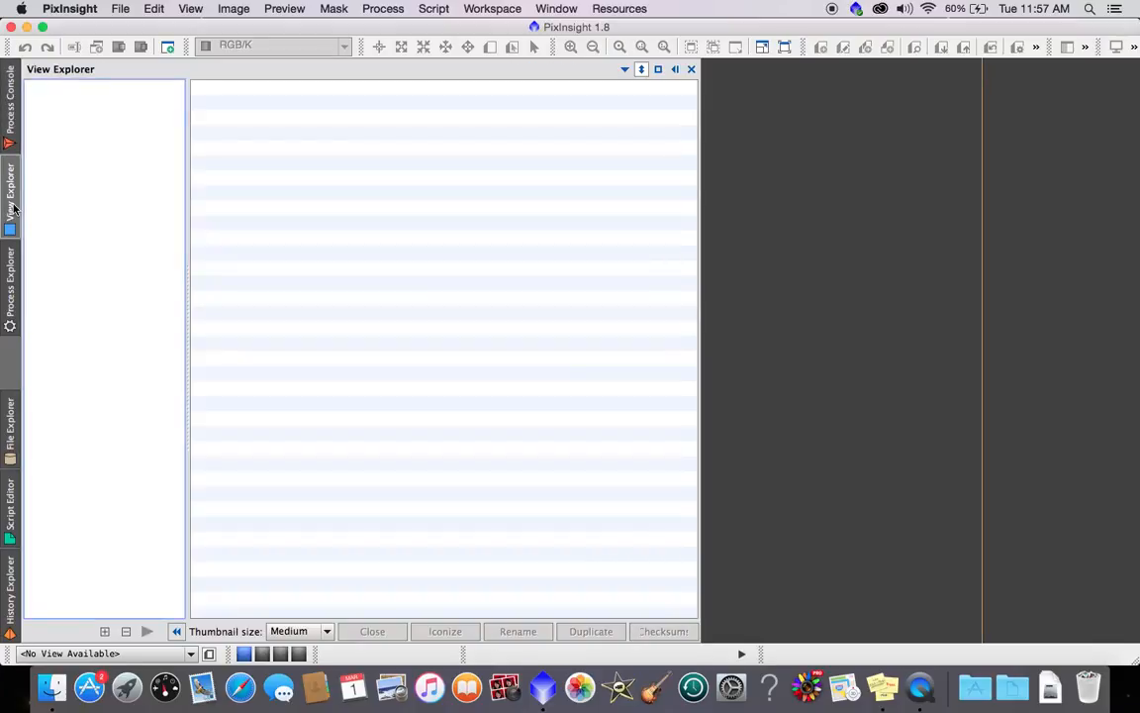
{"action": "left_click", "coordinate": [10, 252]}
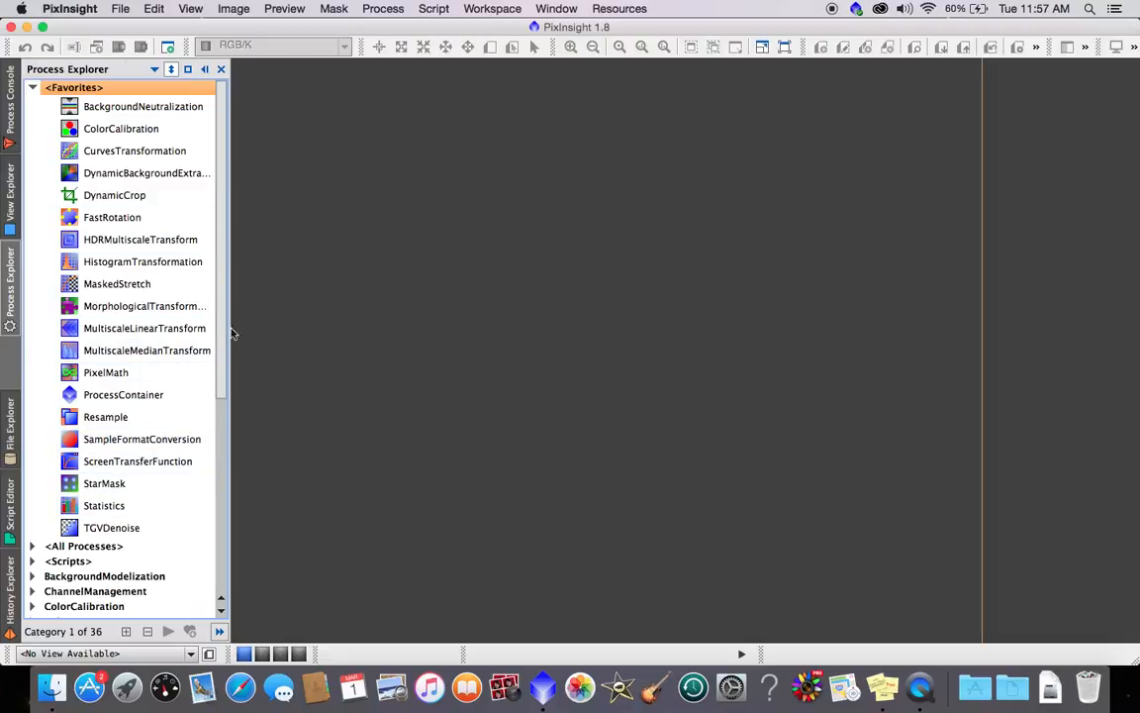
{"action": "left_click", "coordinate": [10, 448]}
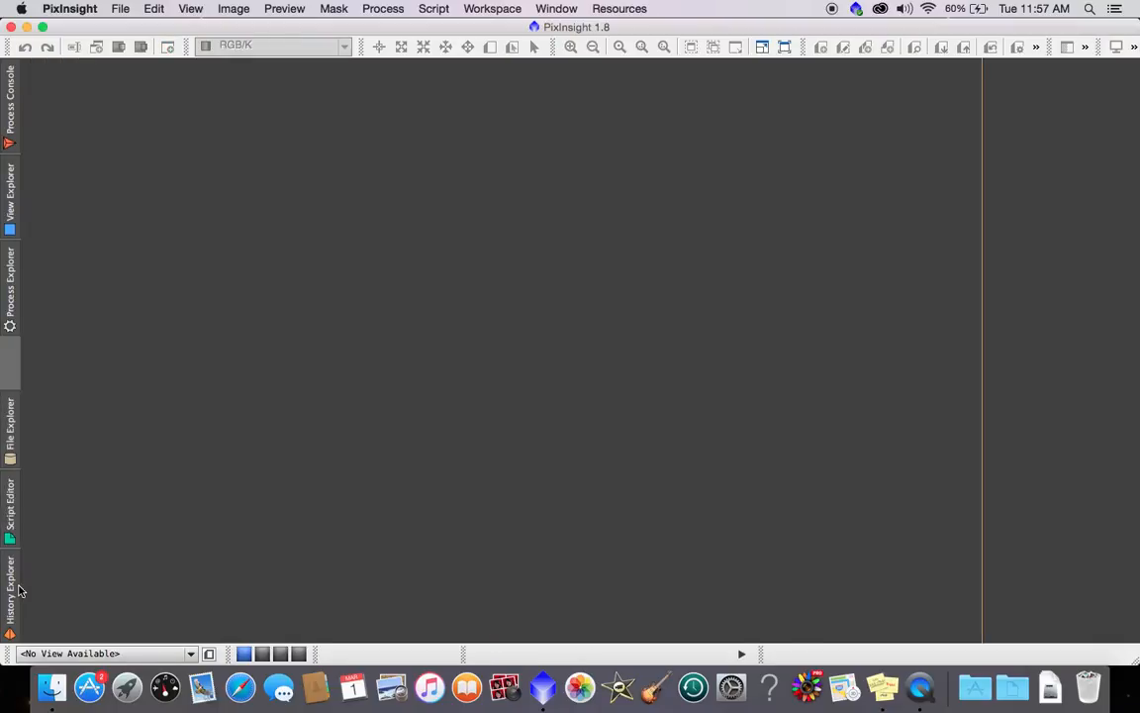
{"action": "mouse_move", "coordinate": [17, 591]}
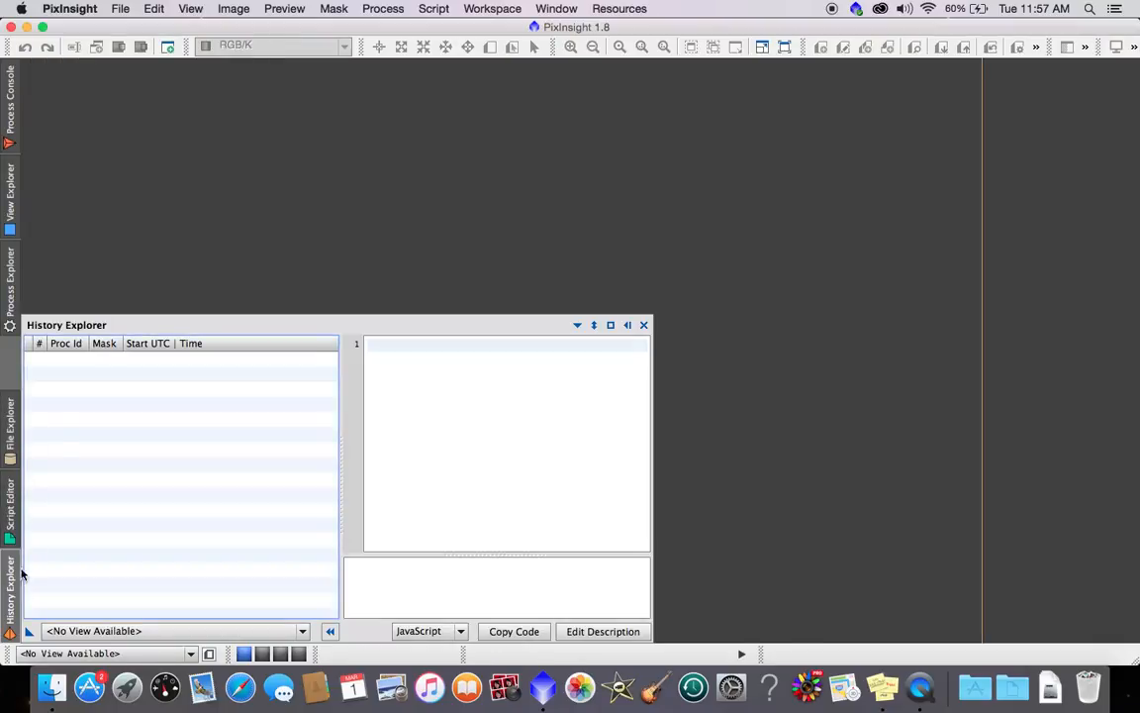
{"action": "mouse_move", "coordinate": [10, 104]}
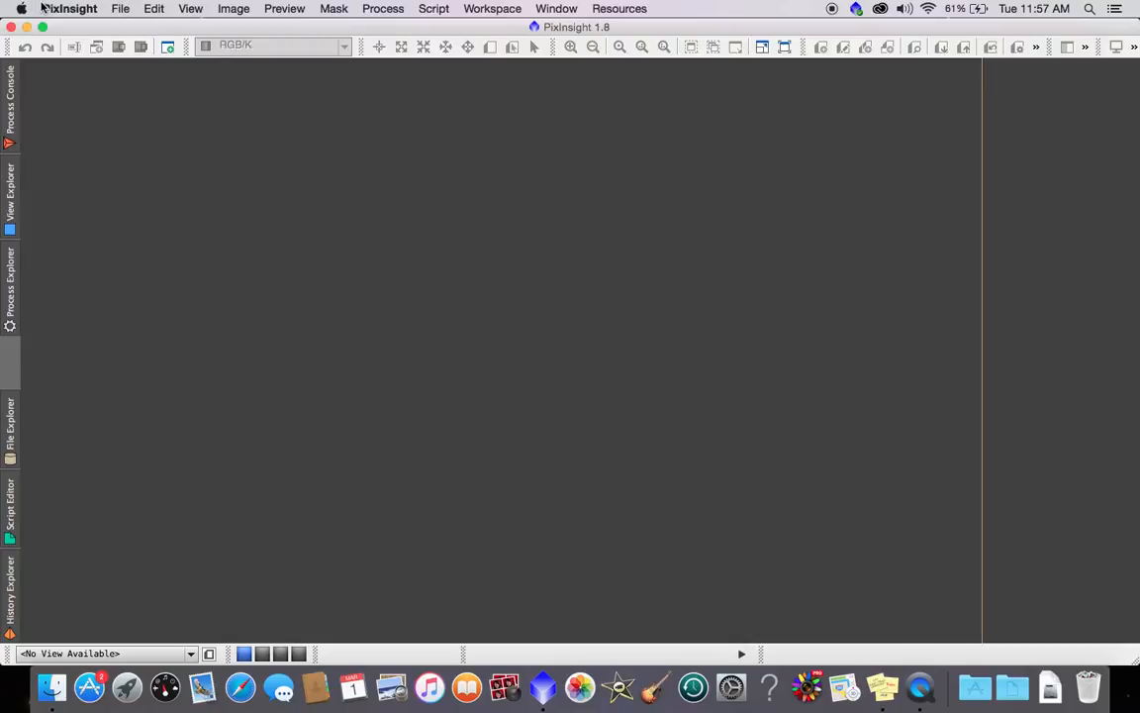
- Look through the application and file commands, the process categories and the list of all processes
{"action": "left_click", "coordinate": [85, 11]}
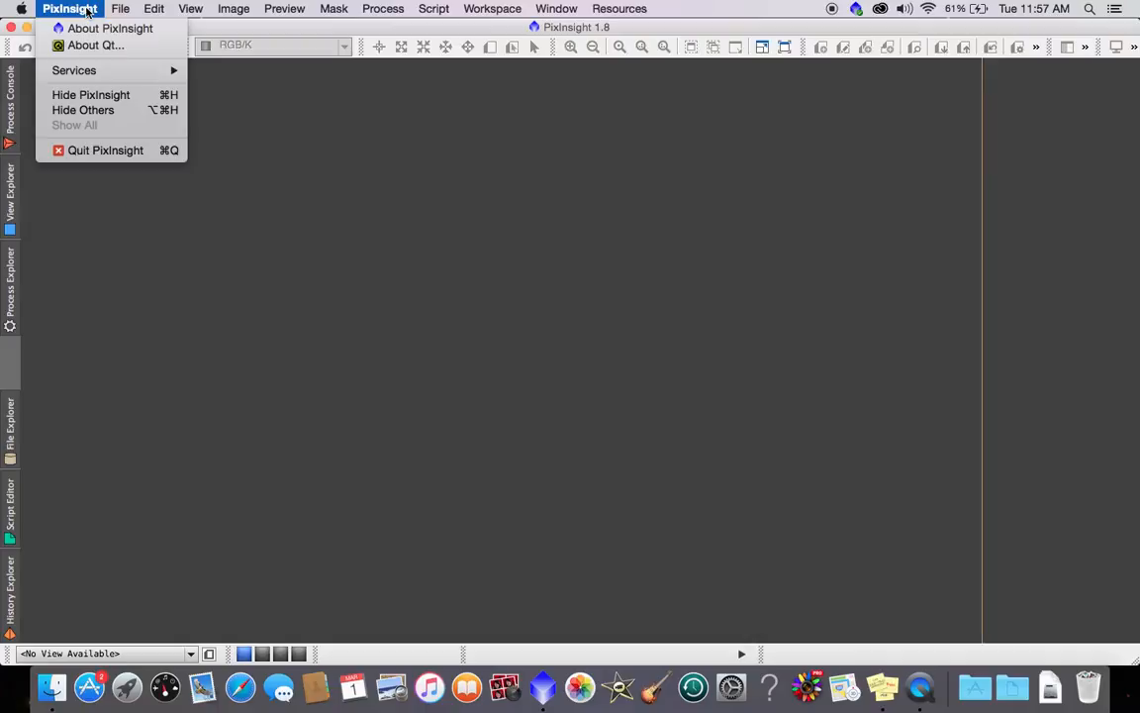
{"action": "mouse_move", "coordinate": [119, 12]}
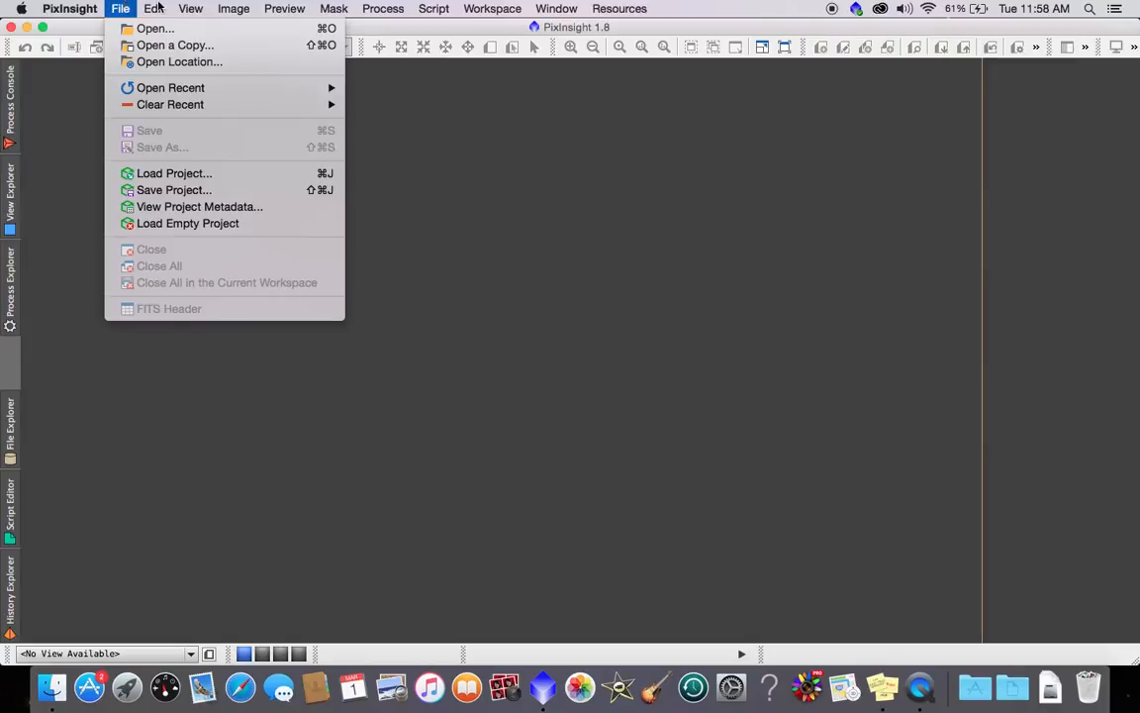
{"action": "mouse_move", "coordinate": [383, 10]}
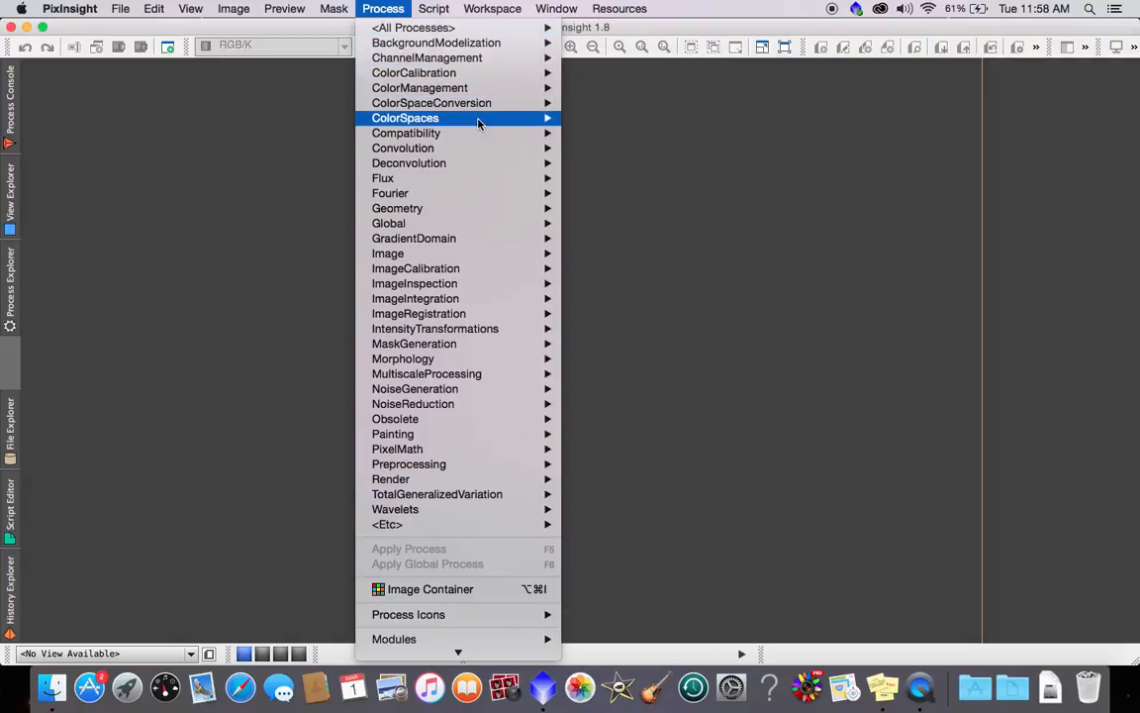
{"action": "mouse_move", "coordinate": [480, 148]}
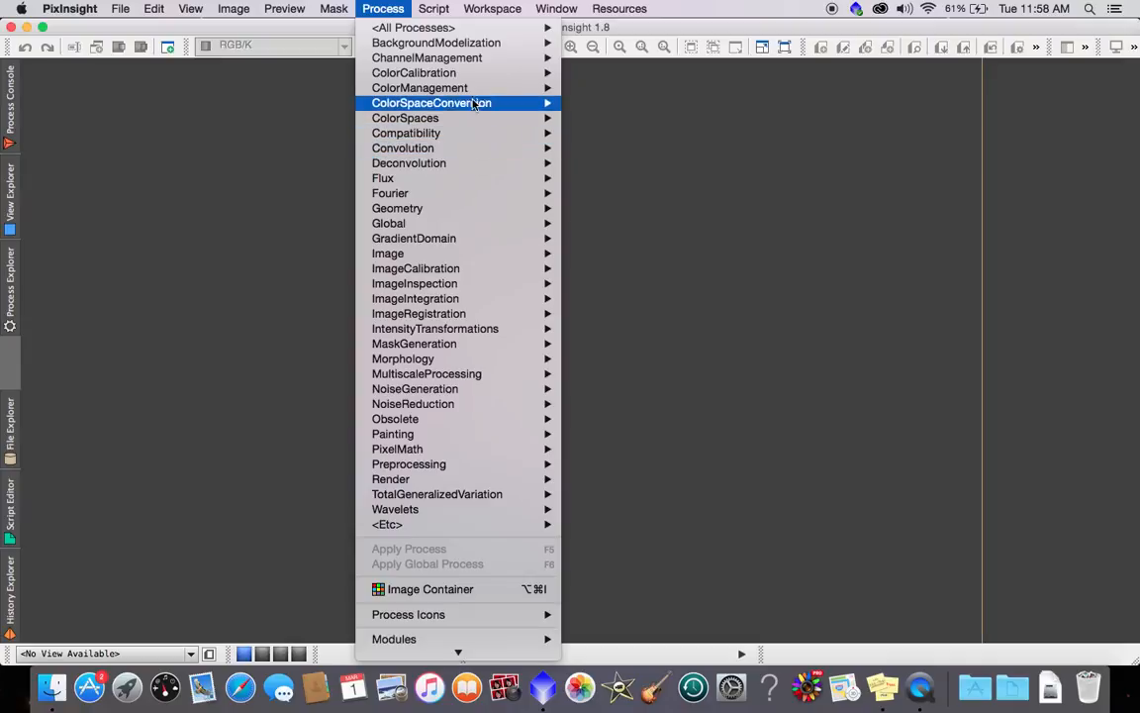
{"action": "mouse_move", "coordinate": [480, 62]}
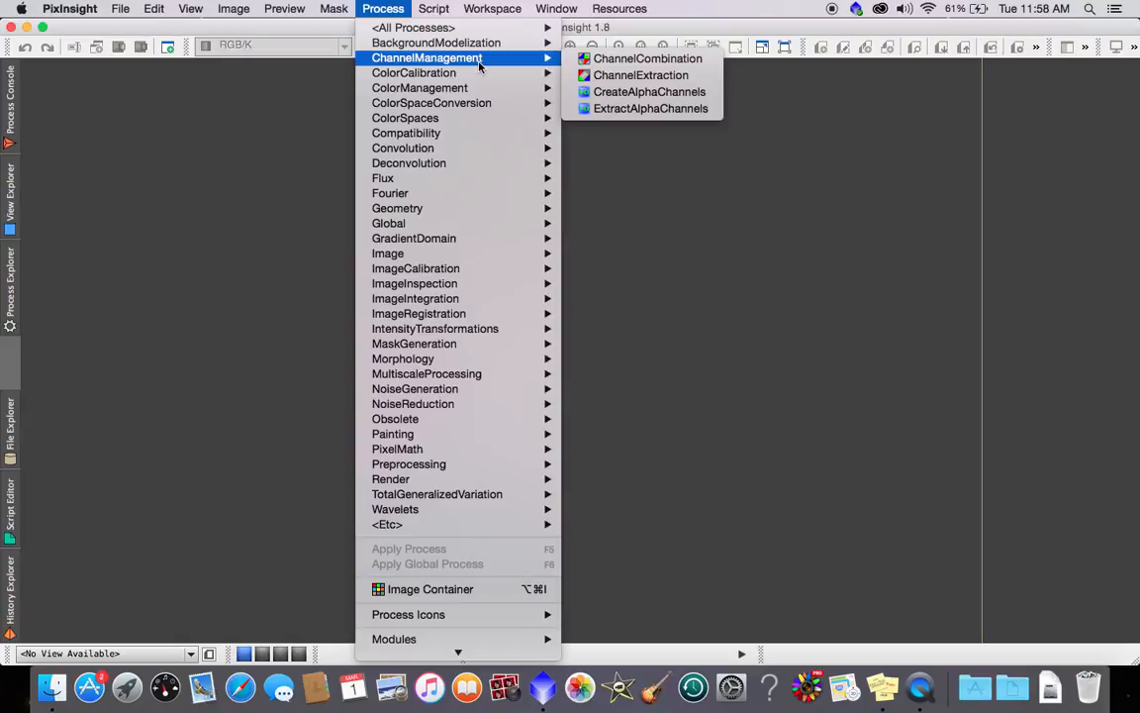
{"action": "mouse_move", "coordinate": [473, 32]}
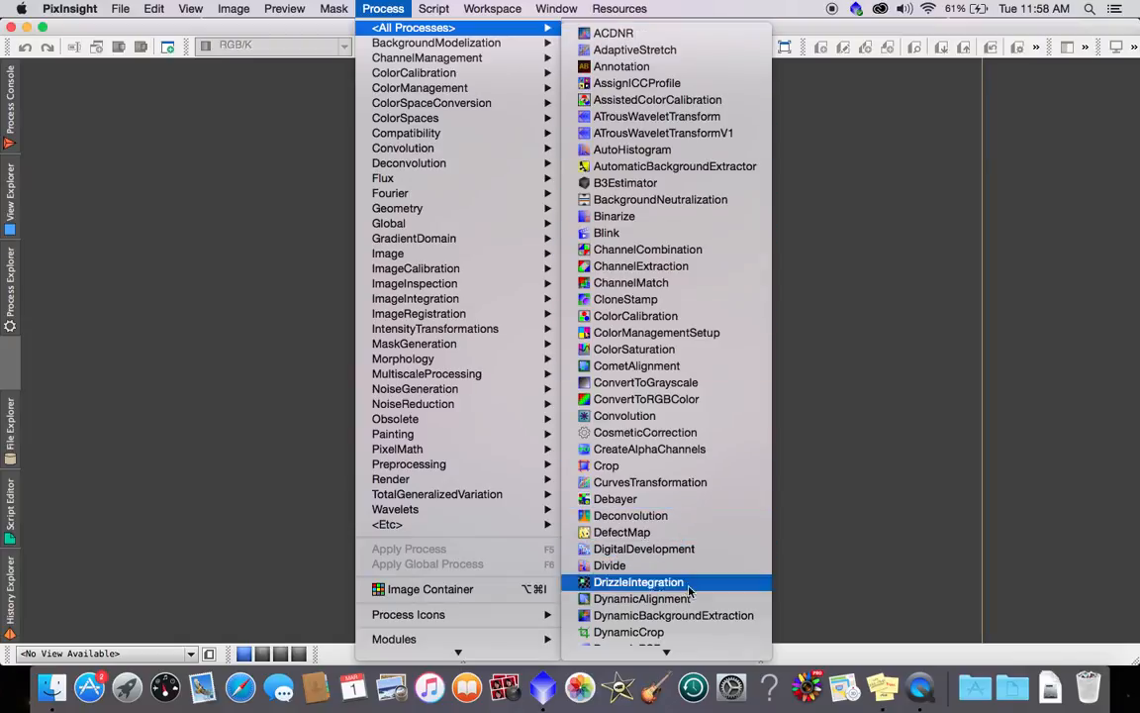
{"action": "mouse_move", "coordinate": [666, 652]}
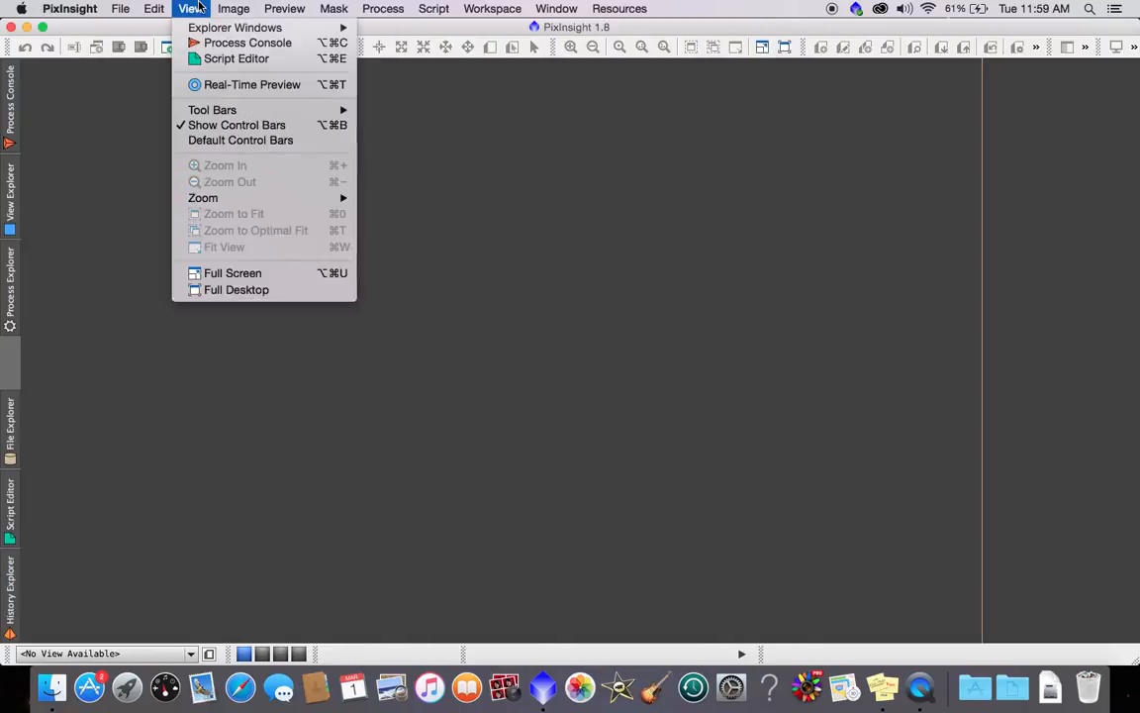
- Open the ImageCalibration process to view its settings, and close it
{"action": "left_click", "coordinate": [379, 7]}
{"action": "left_click", "coordinate": [379, 8]}
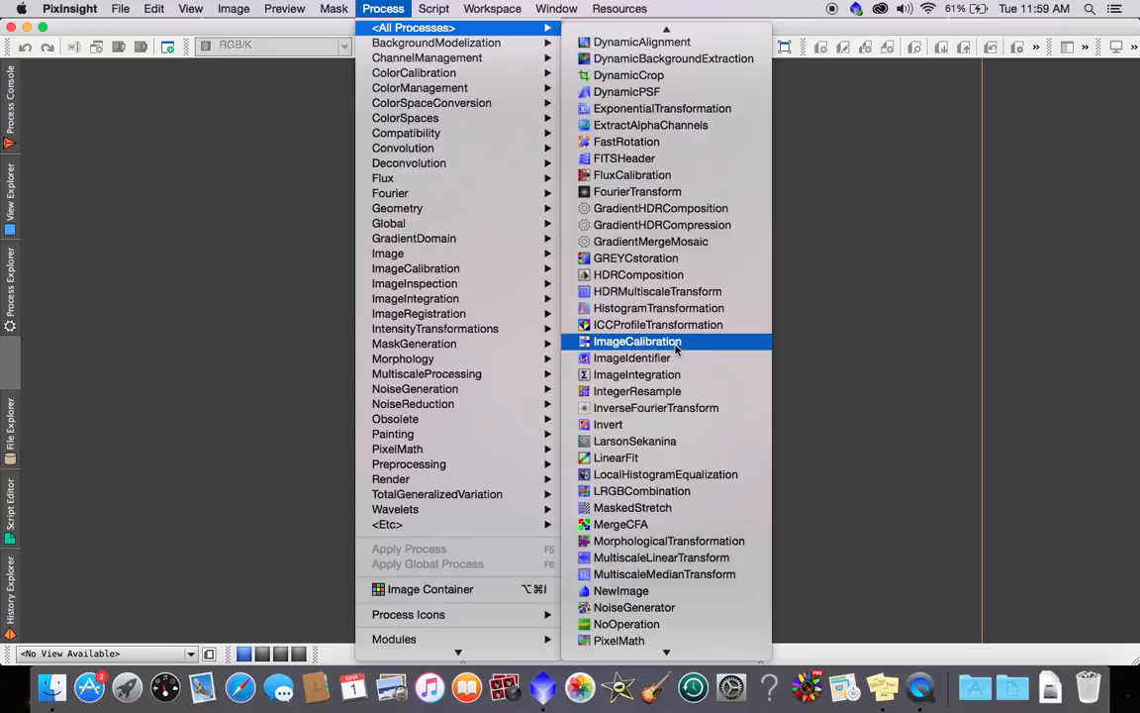
{"action": "left_click", "coordinate": [677, 346]}
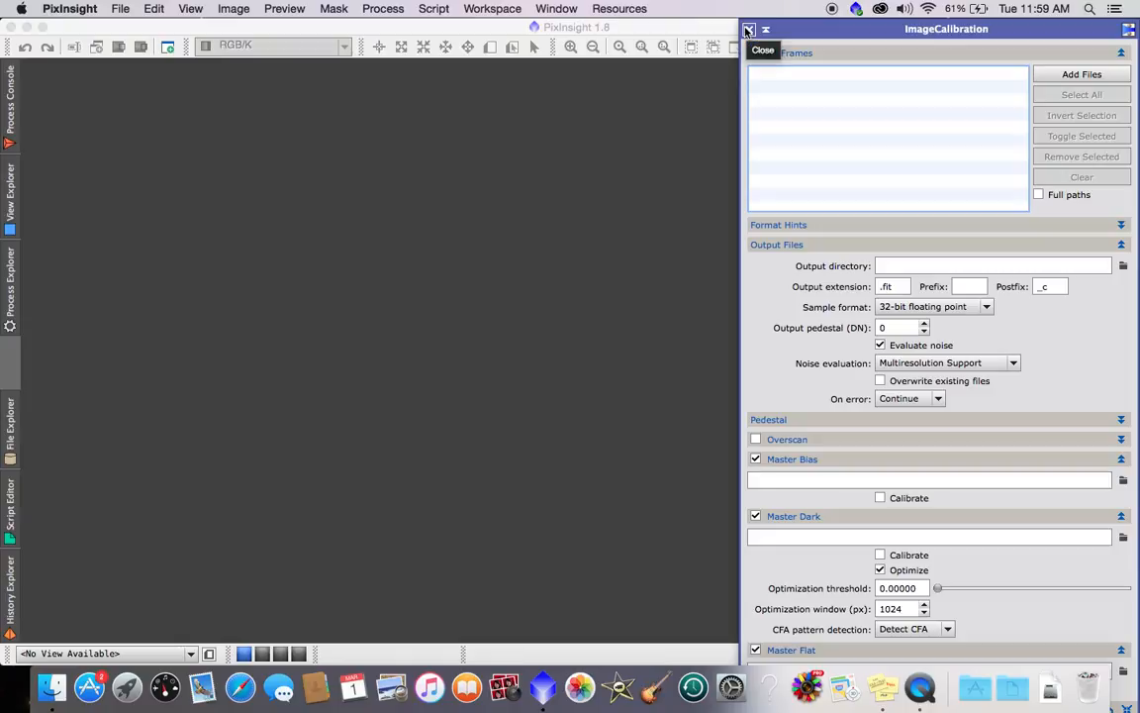
{"action": "left_click", "coordinate": [750, 31]}
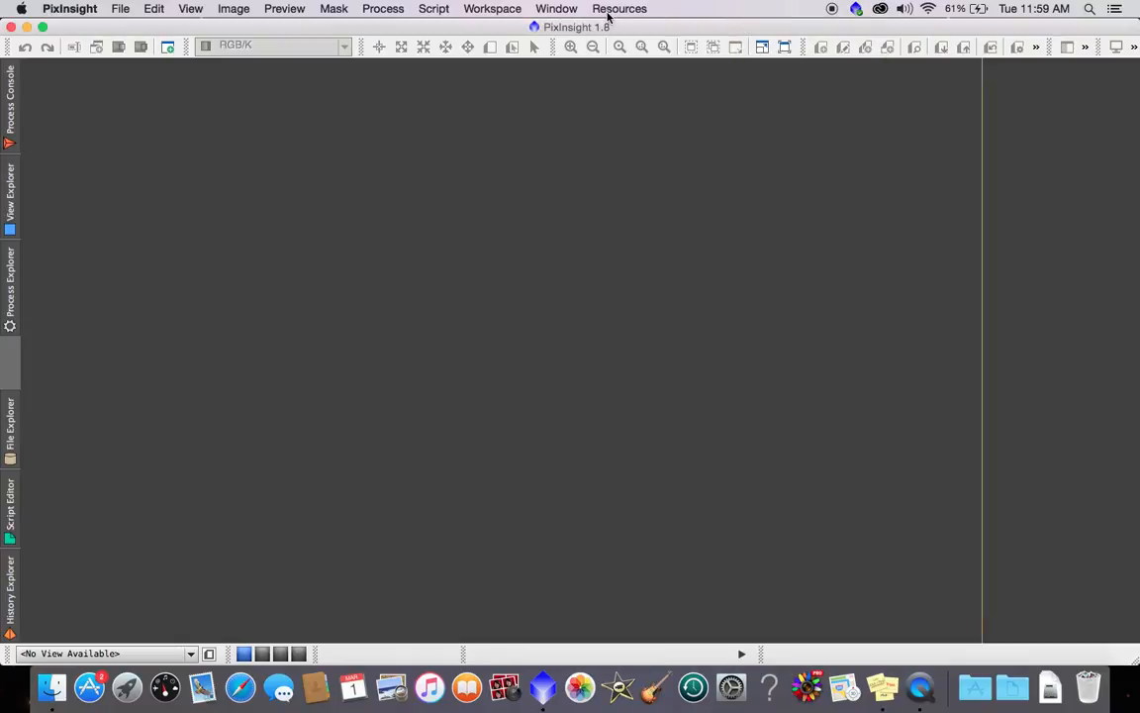
{"action": "left_click", "coordinate": [374, 9]}
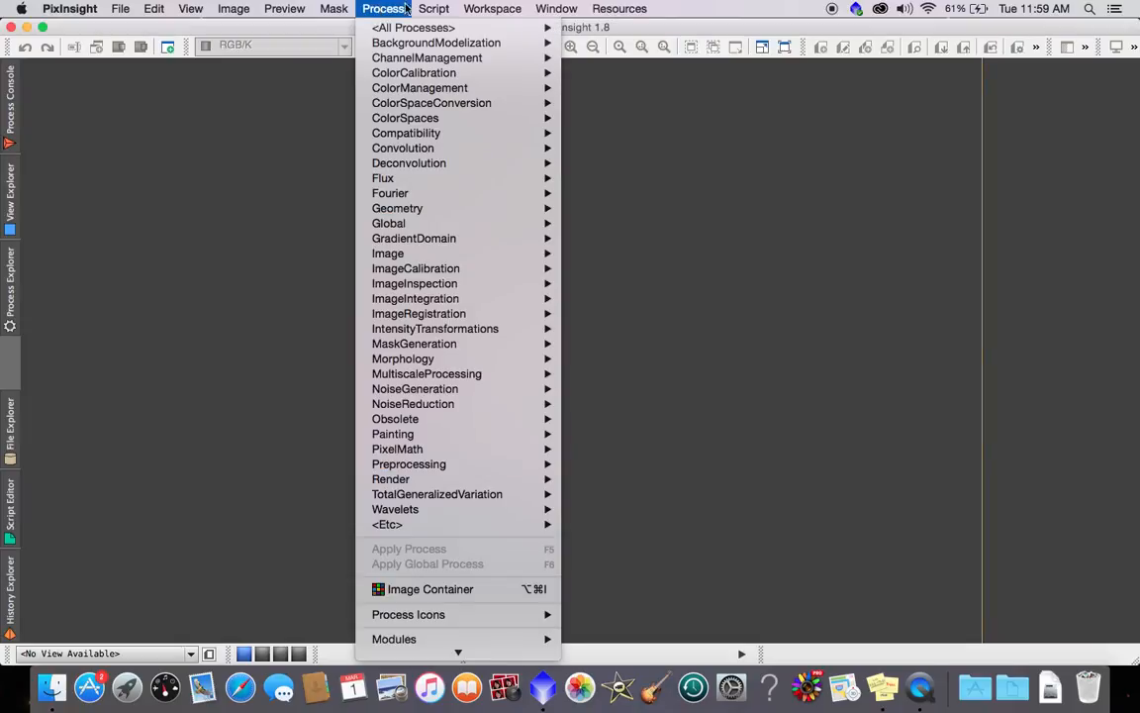
{"action": "mouse_move", "coordinate": [493, 10]}
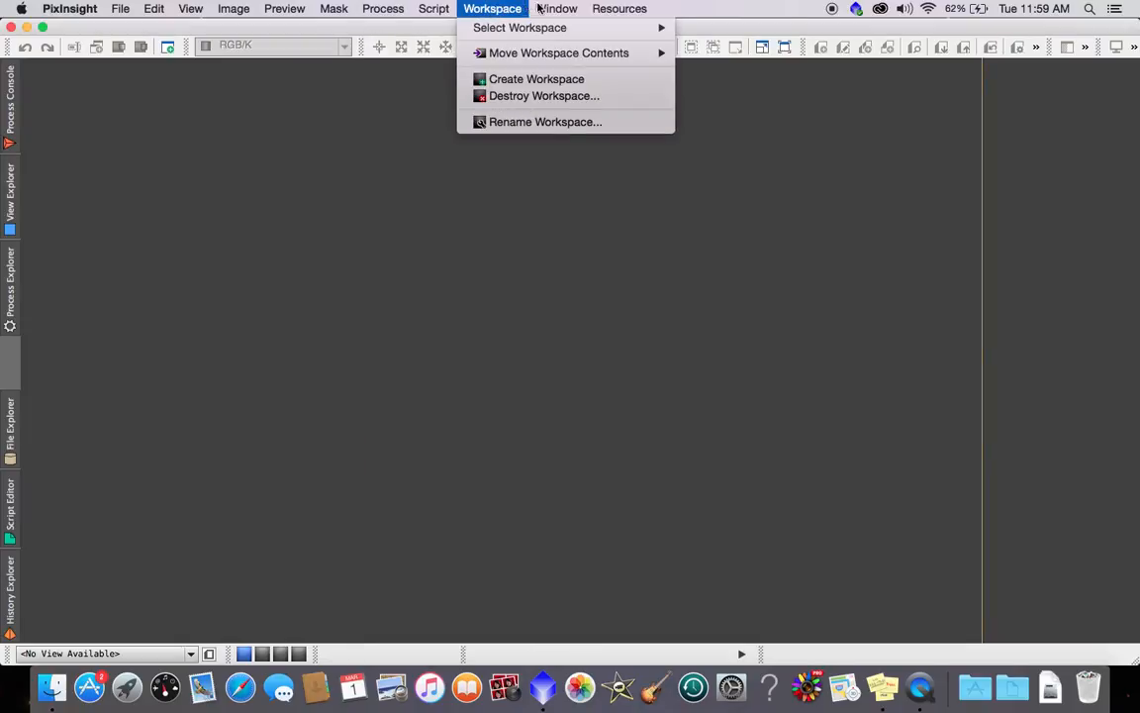
{"action": "mouse_move", "coordinate": [599, 8]}
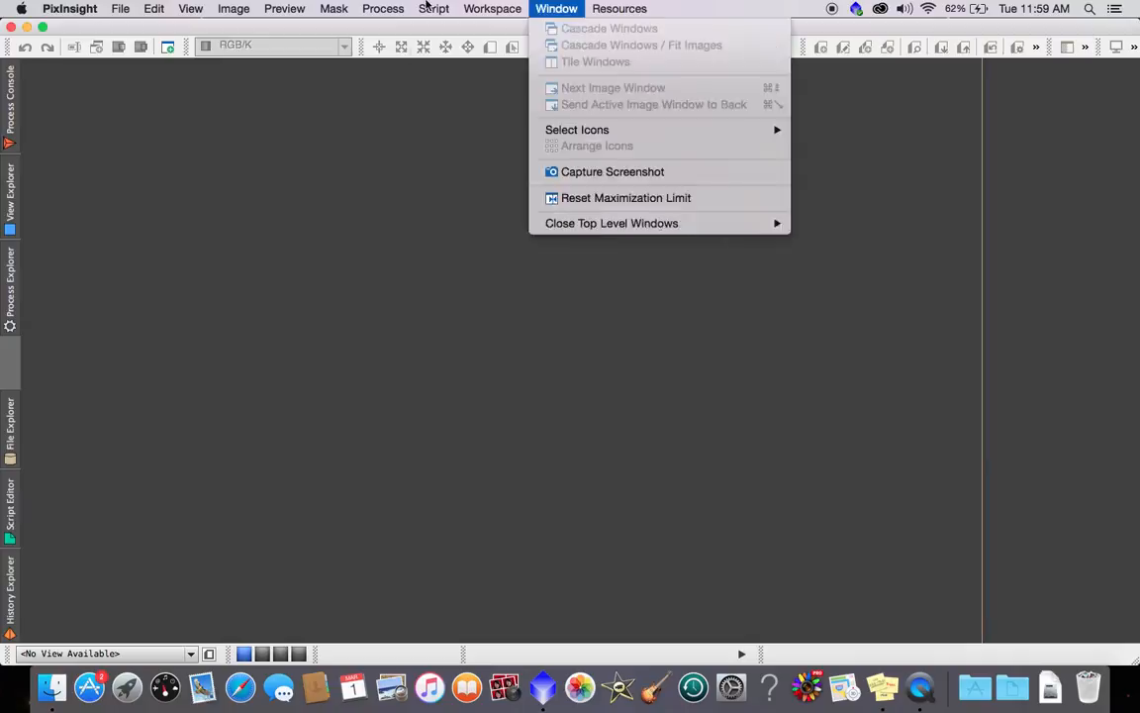
{"action": "mouse_move", "coordinate": [83, 8]}
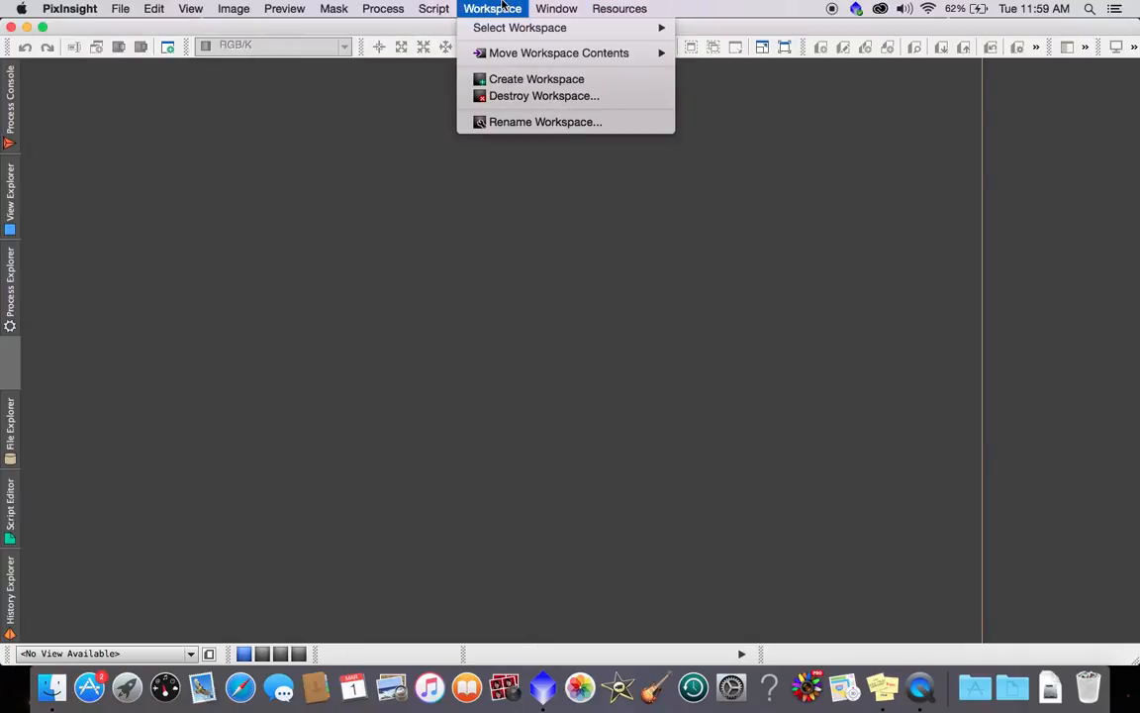
{"action": "mouse_move", "coordinate": [380, 8]}
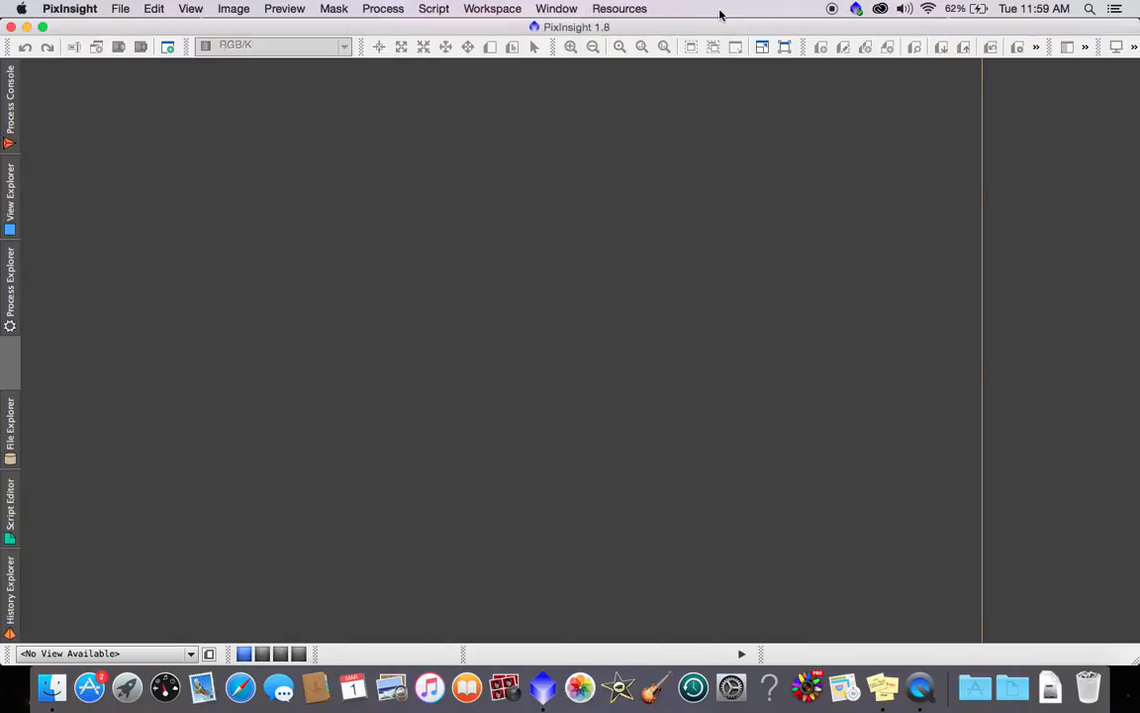
- Bring up the dialog for opening image files and expand the RAW Data folder on the Desktop
{"action": "left_click", "coordinate": [120, 8]}
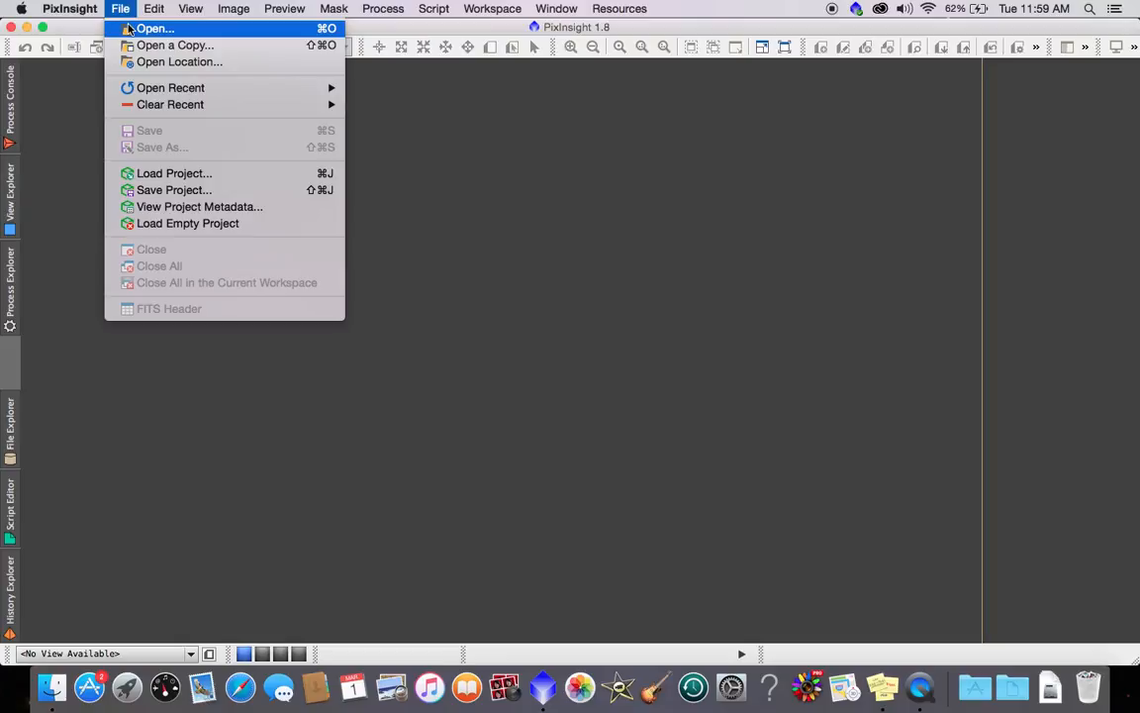
{"action": "left_click", "coordinate": [129, 28]}
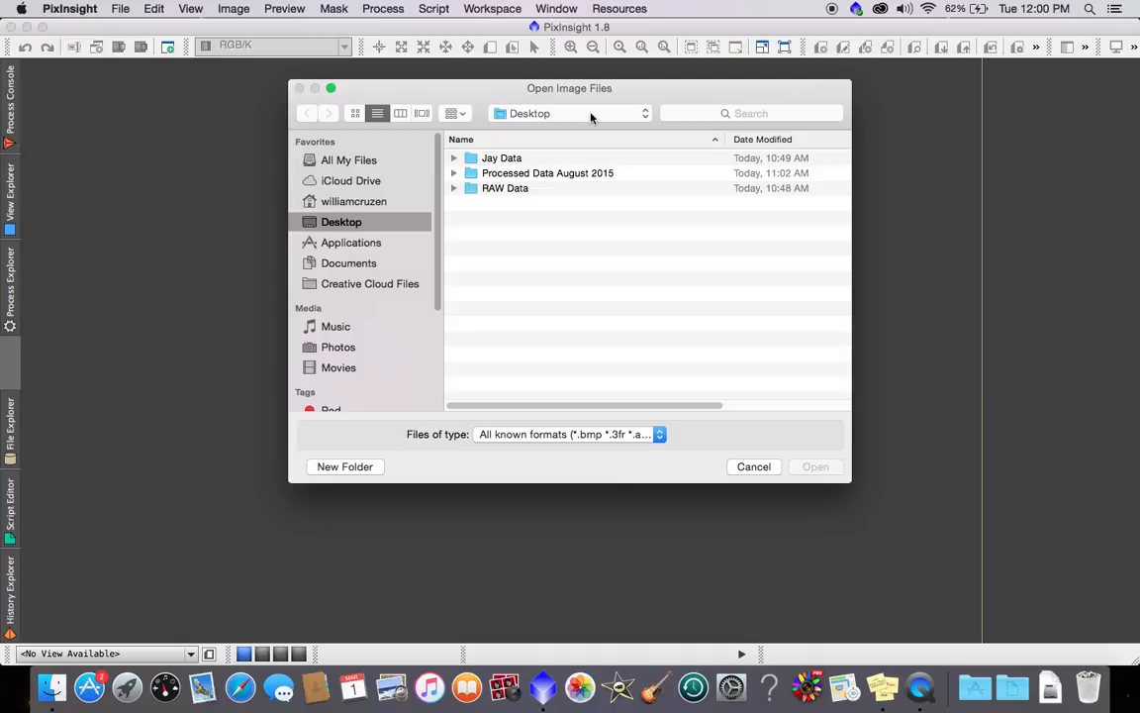
{"action": "left_click", "coordinate": [454, 189]}
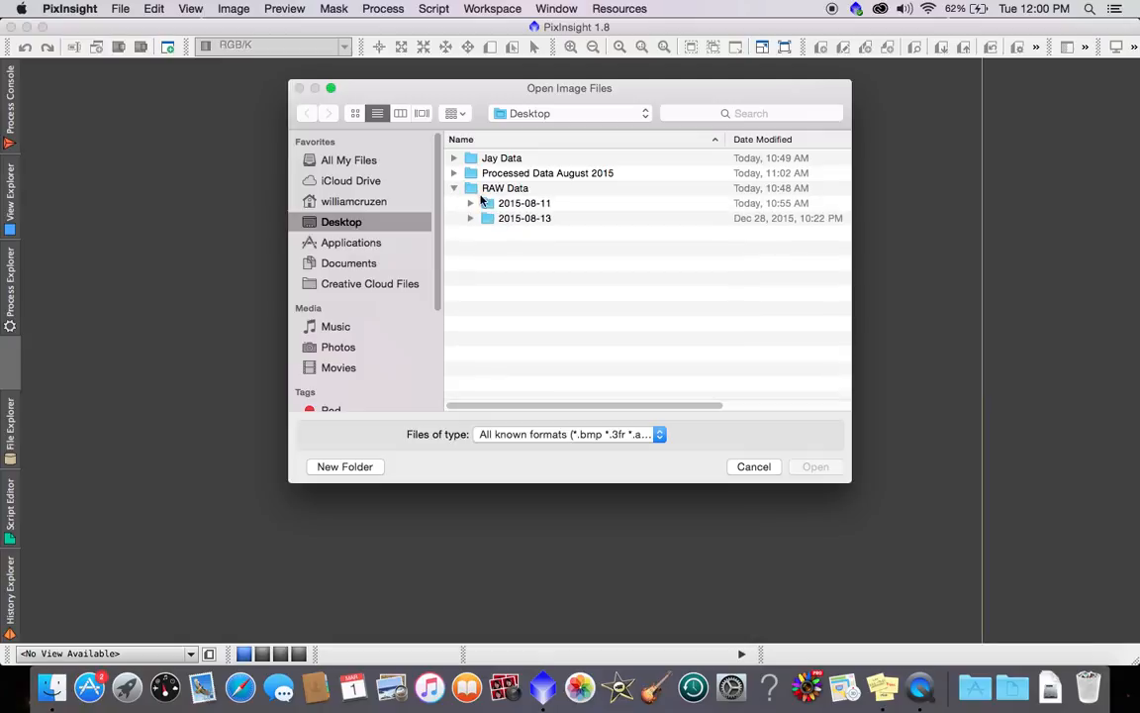
{"action": "left_click", "coordinate": [453, 190]}
{"action": "left_click", "coordinate": [454, 190]}
- View the contents of 2015-08-11 and its Lagoon Nebula folder in the folder tree, and collapse the tree again
{"action": "left_click", "coordinate": [470, 203]}
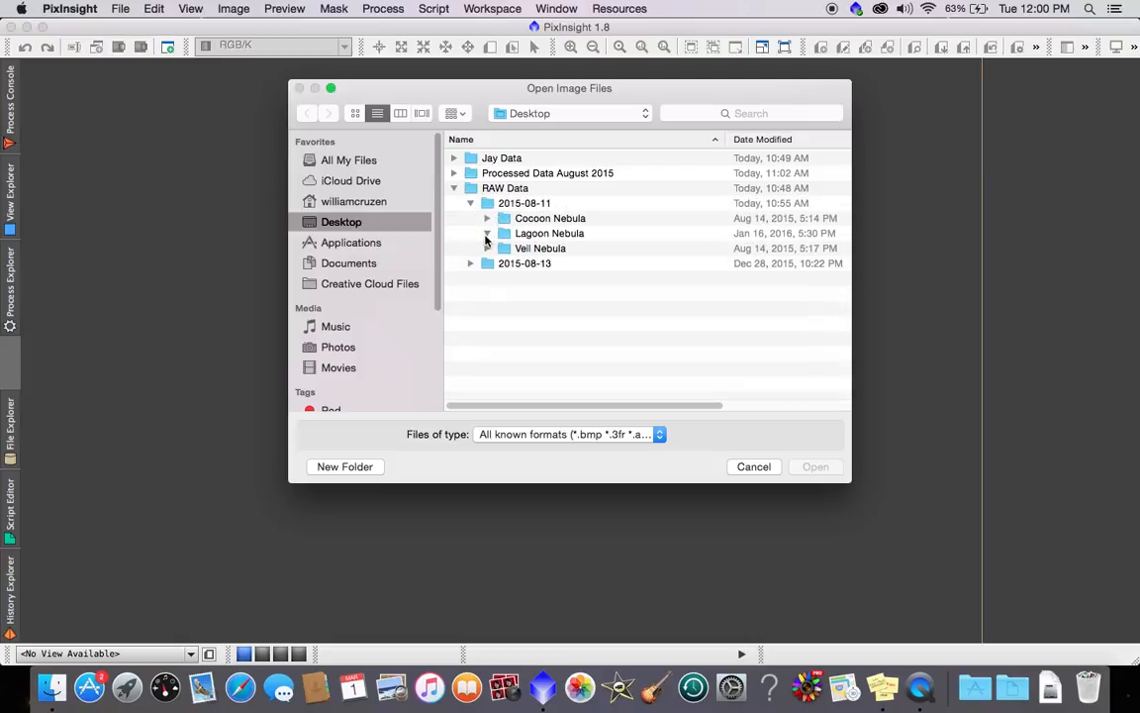
{"action": "left_click", "coordinate": [487, 234]}
{"action": "left_click", "coordinate": [487, 234]}
{"action": "left_click", "coordinate": [471, 203]}
{"action": "left_click", "coordinate": [455, 188]}
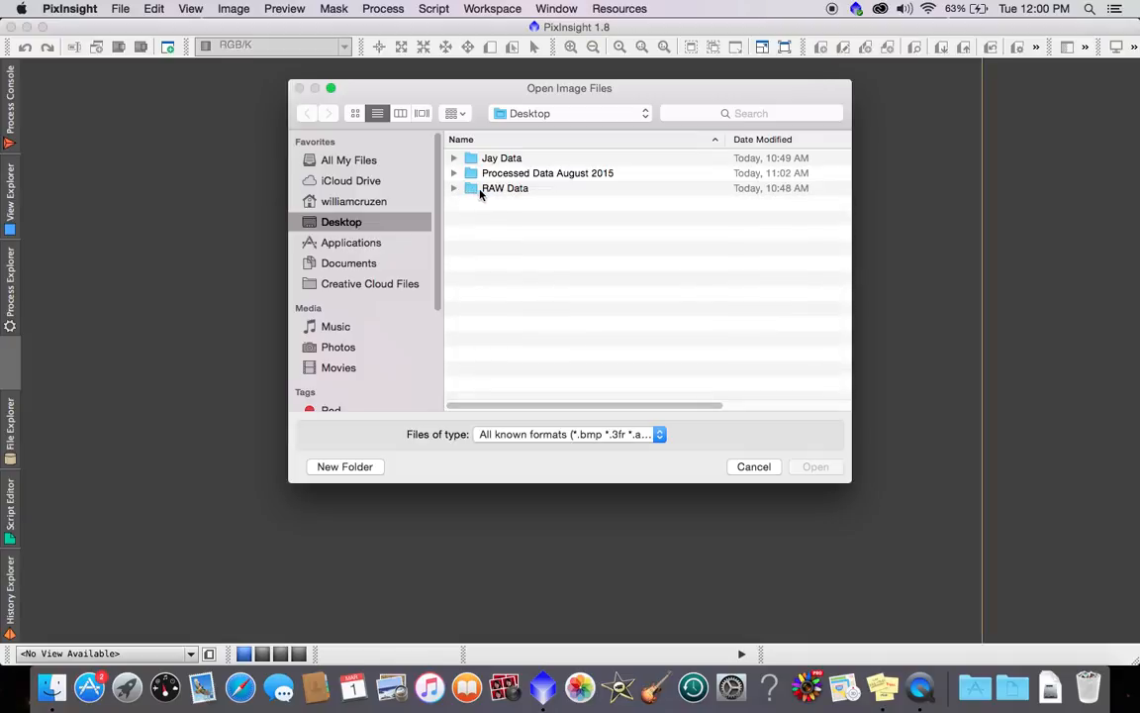
- Go into the RAW Data folder and its 2015-08-11 subfolder to view them, and return to the Desktop
{"action": "double_click", "coordinate": [503, 193]}
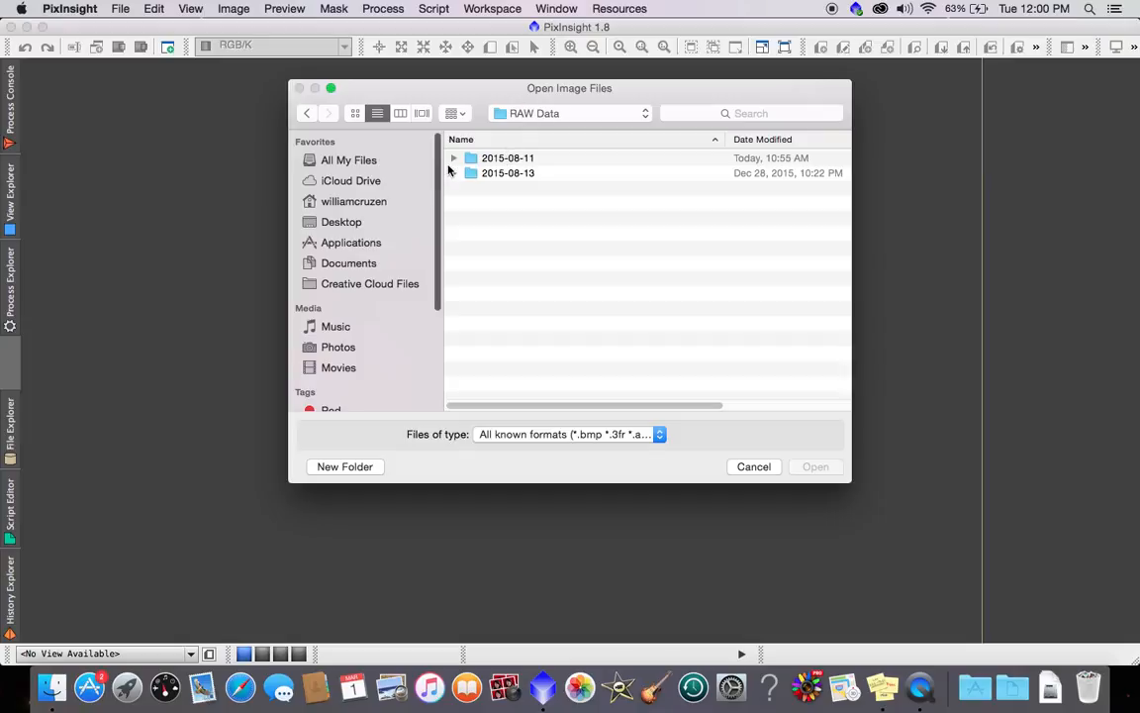
{"action": "left_click", "coordinate": [495, 161]}
{"action": "double_click", "coordinate": [495, 161]}
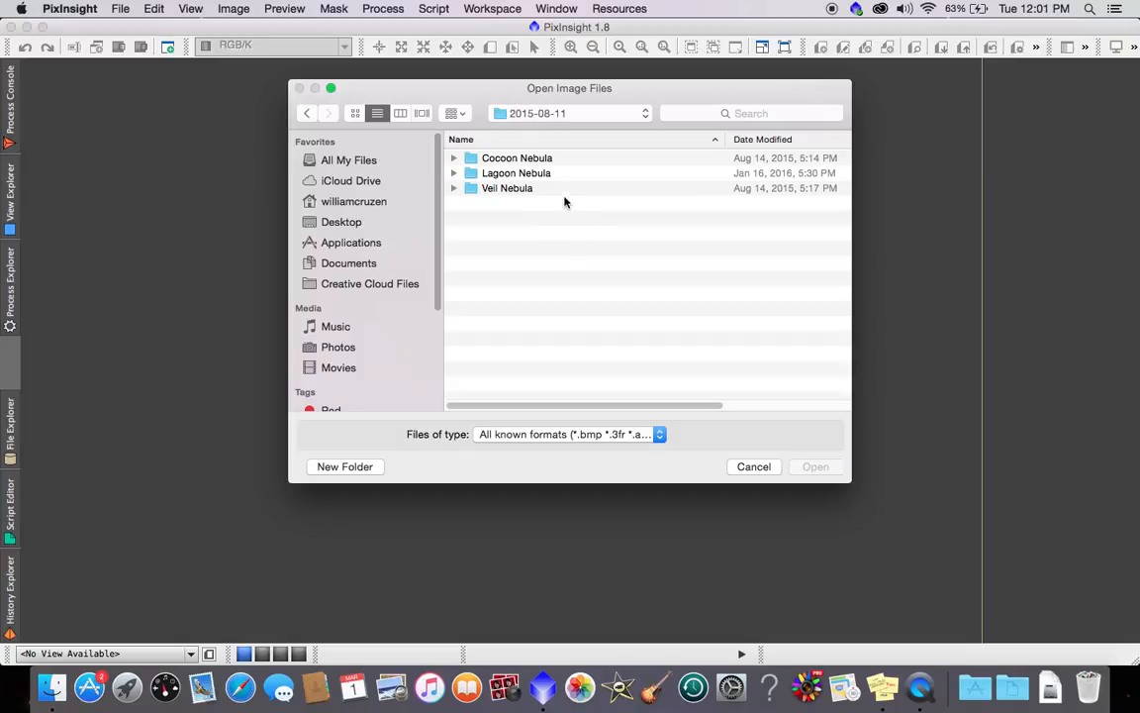
{"action": "left_click", "coordinate": [309, 114]}
{"action": "left_click", "coordinate": [309, 114]}
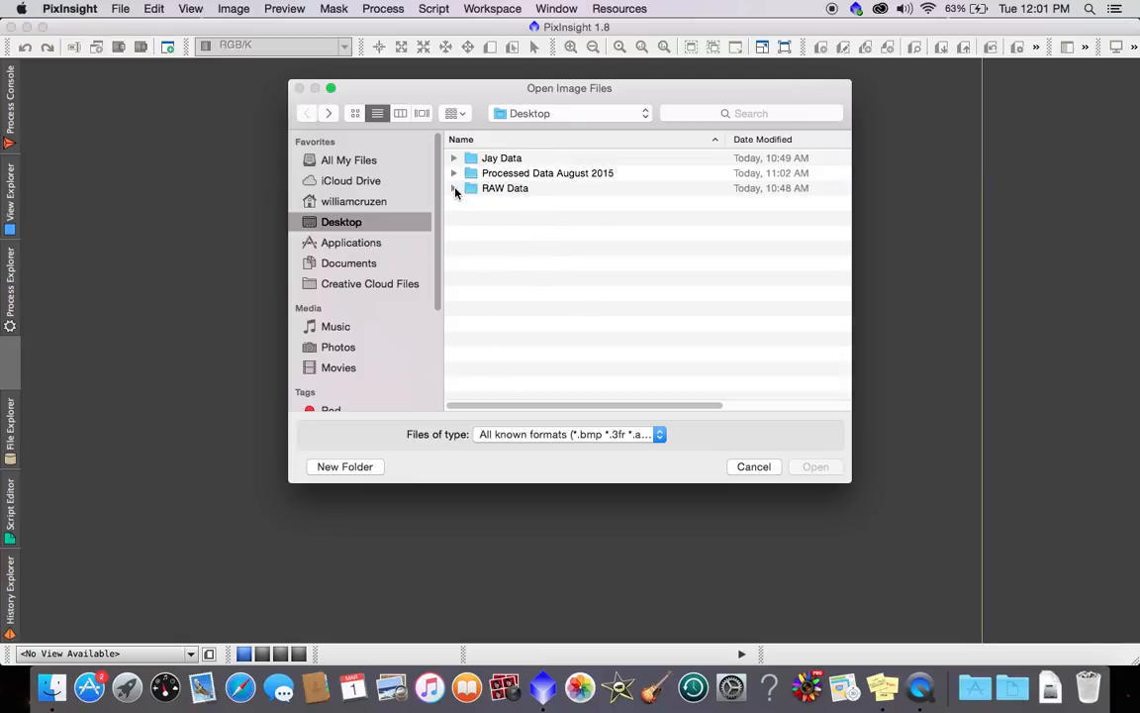
{"action": "left_click", "coordinate": [454, 188]}
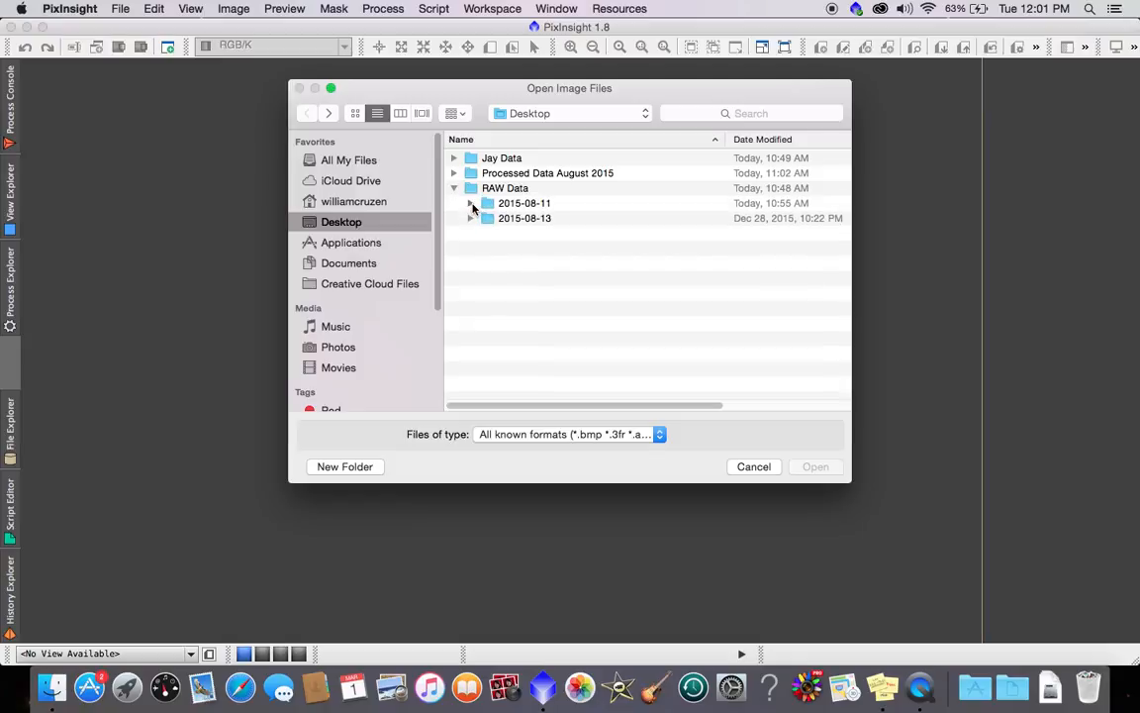
{"action": "left_click", "coordinate": [471, 204]}
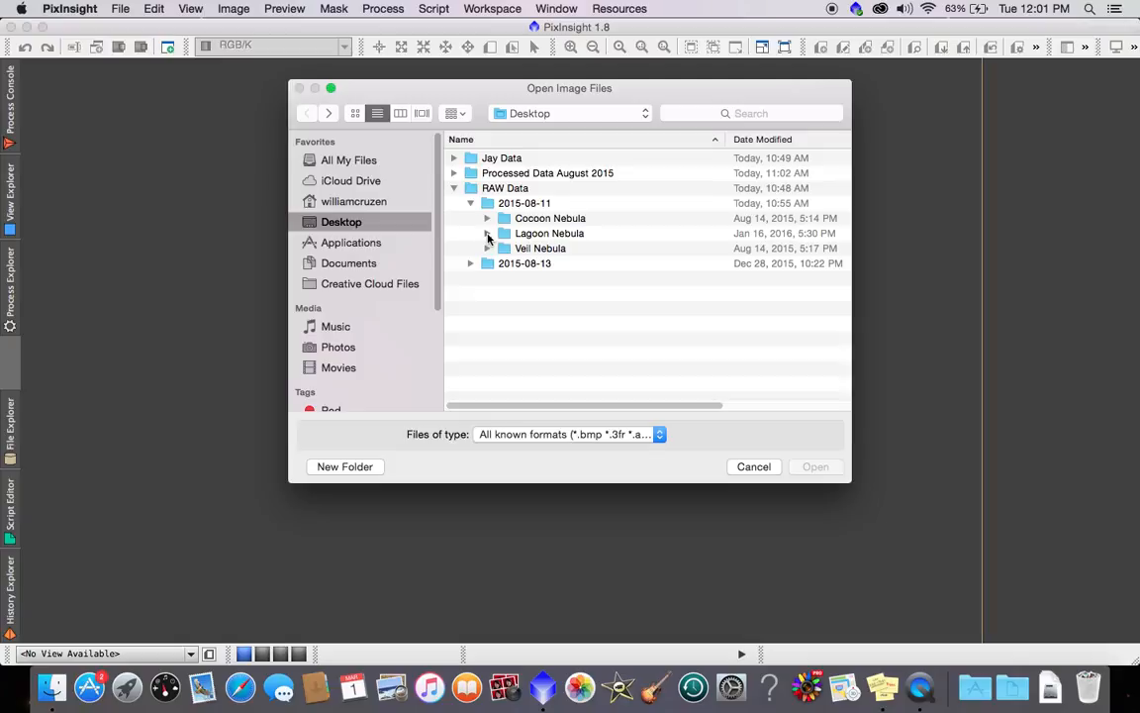
{"action": "left_click", "coordinate": [487, 234]}
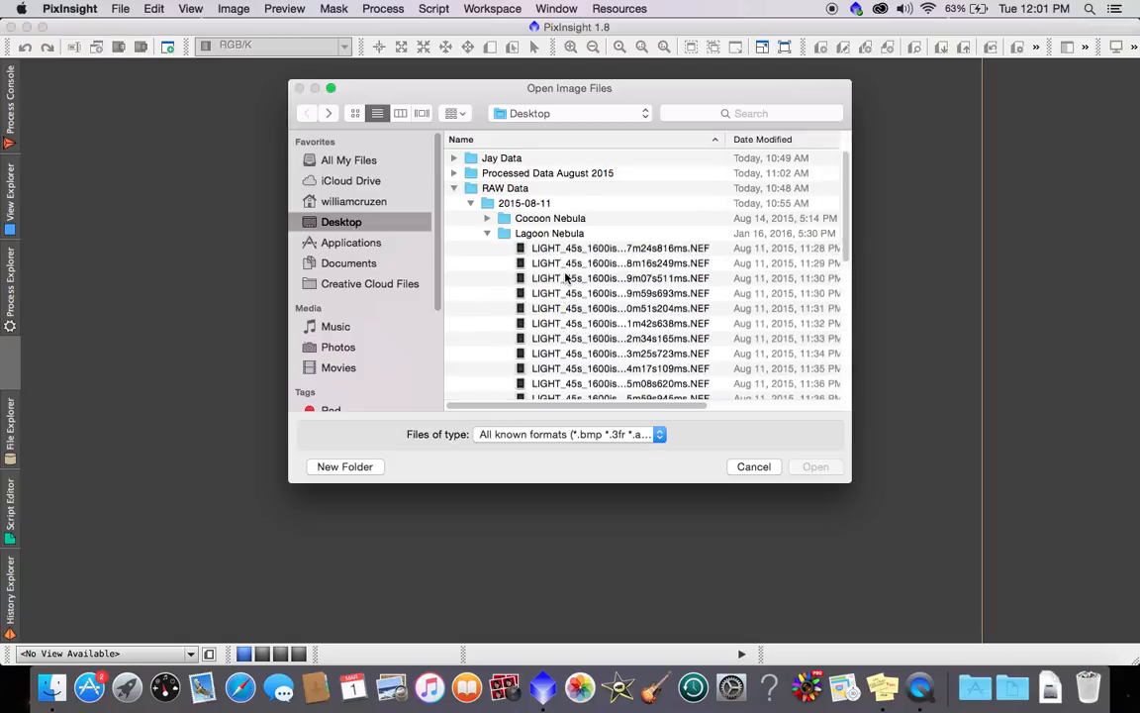
{"action": "left_click", "coordinate": [685, 250]}
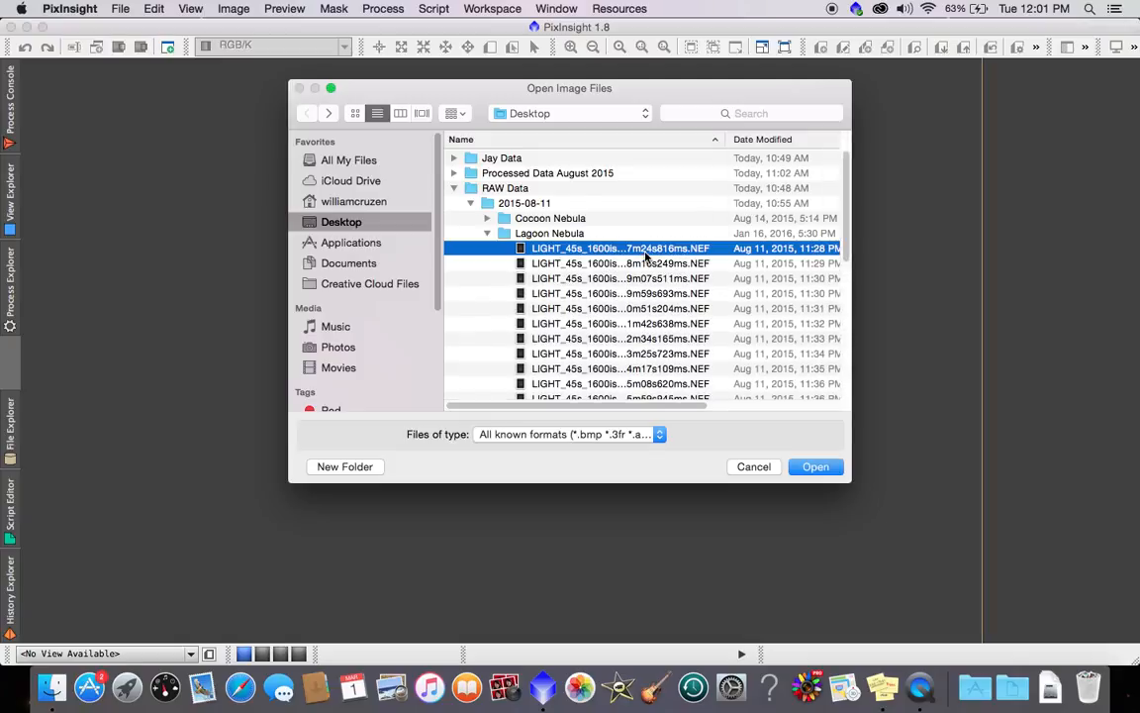
{"action": "left_click", "coordinate": [813, 469]}
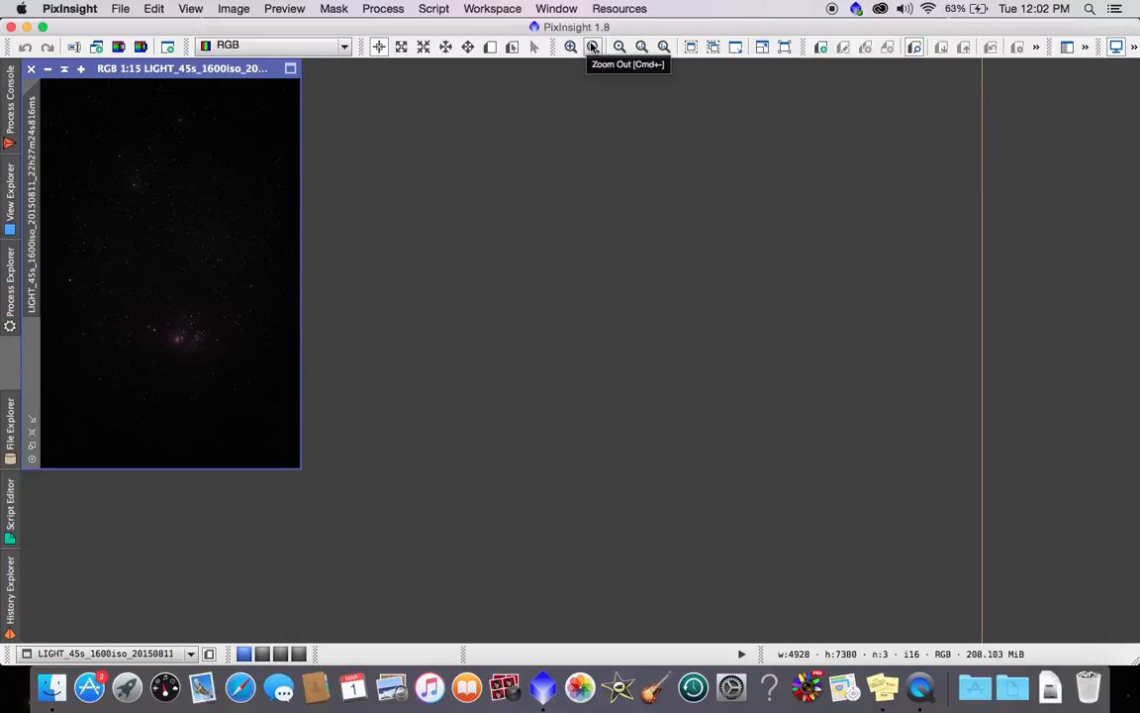
- Zoom the light frame in to 1:8 and maximize its image window
{"action": "left_click", "coordinate": [571, 48]}
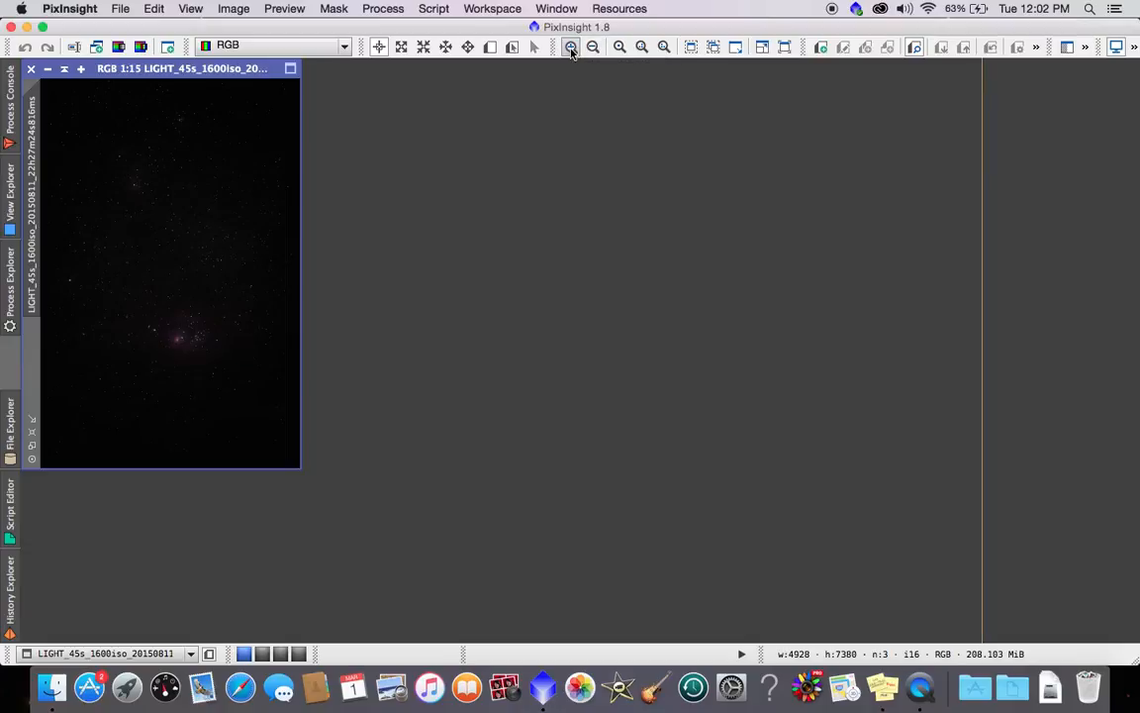
{"action": "left_click", "coordinate": [571, 47]}
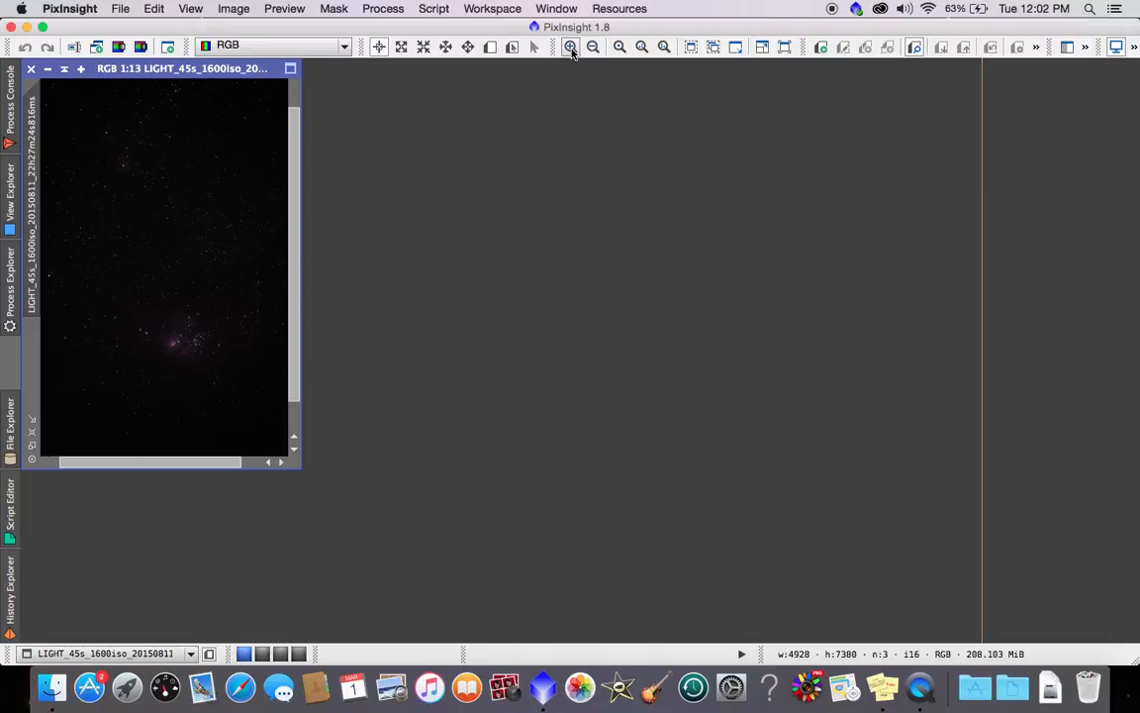
{"action": "left_click", "coordinate": [571, 47]}
{"action": "left_click", "coordinate": [571, 47]}
{"action": "left_click", "coordinate": [571, 48]}
{"action": "left_click", "coordinate": [571, 47]}
{"action": "left_click", "coordinate": [571, 47]}
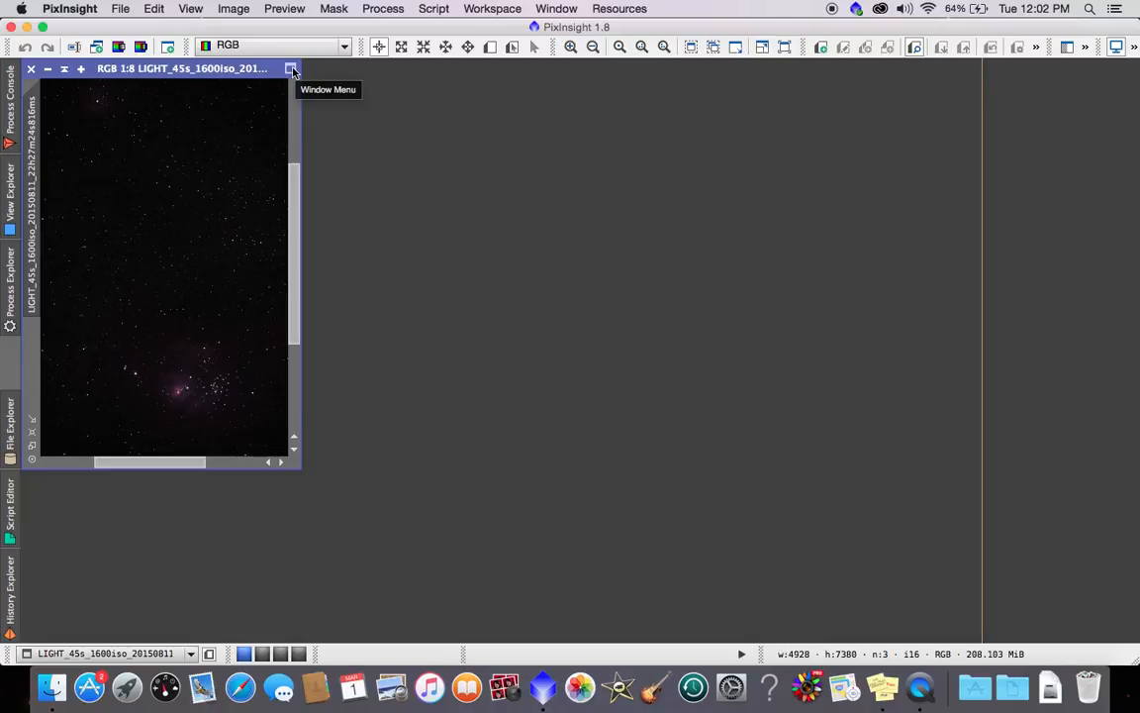
{"action": "left_click", "coordinate": [81, 69]}
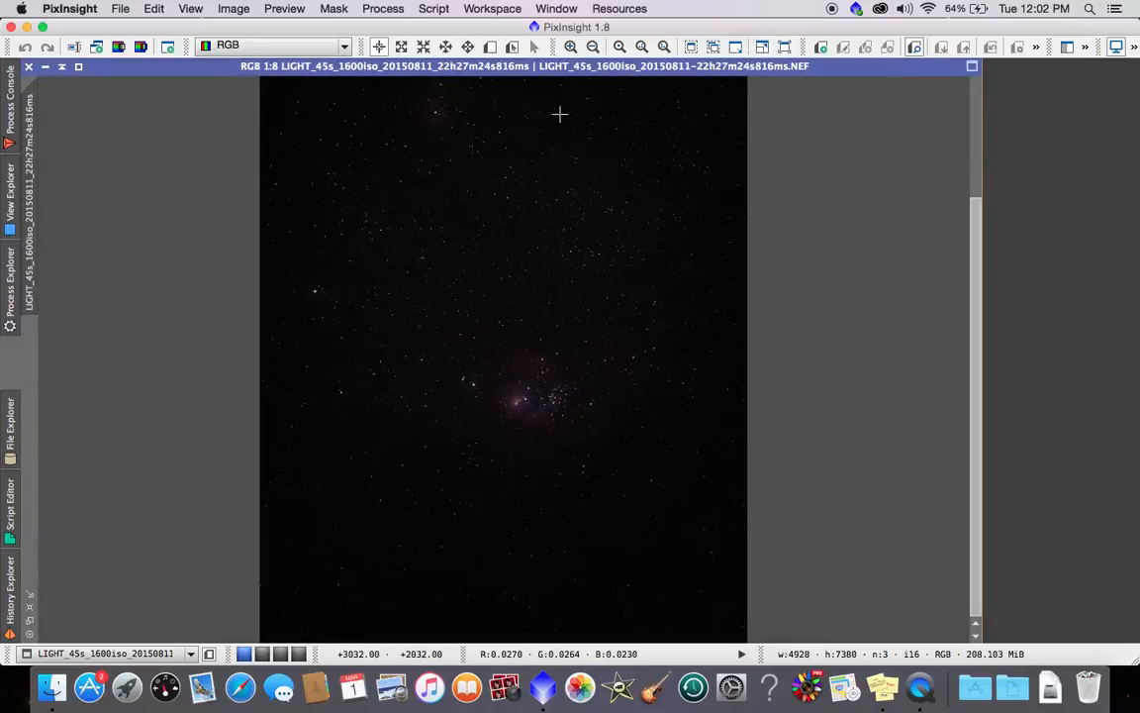
- Check the image window's own commands without applying any, and zoom the light frame in to 1:6
{"action": "left_click", "coordinate": [973, 67]}
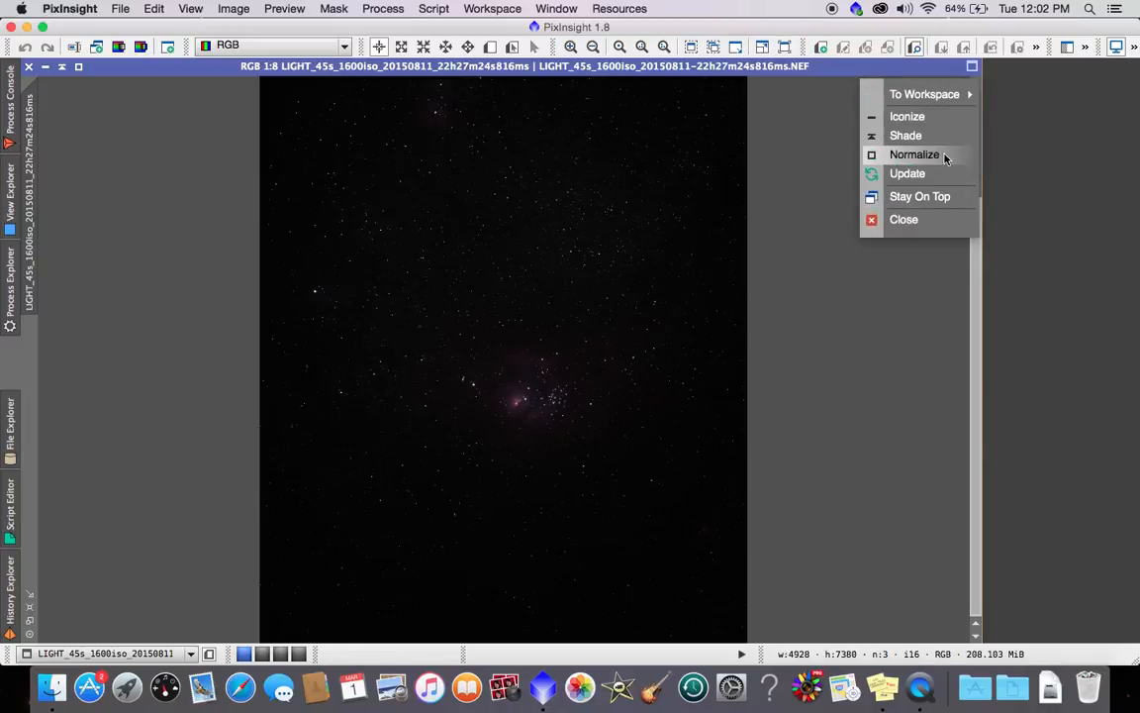
{"action": "left_click", "coordinate": [105, 59]}
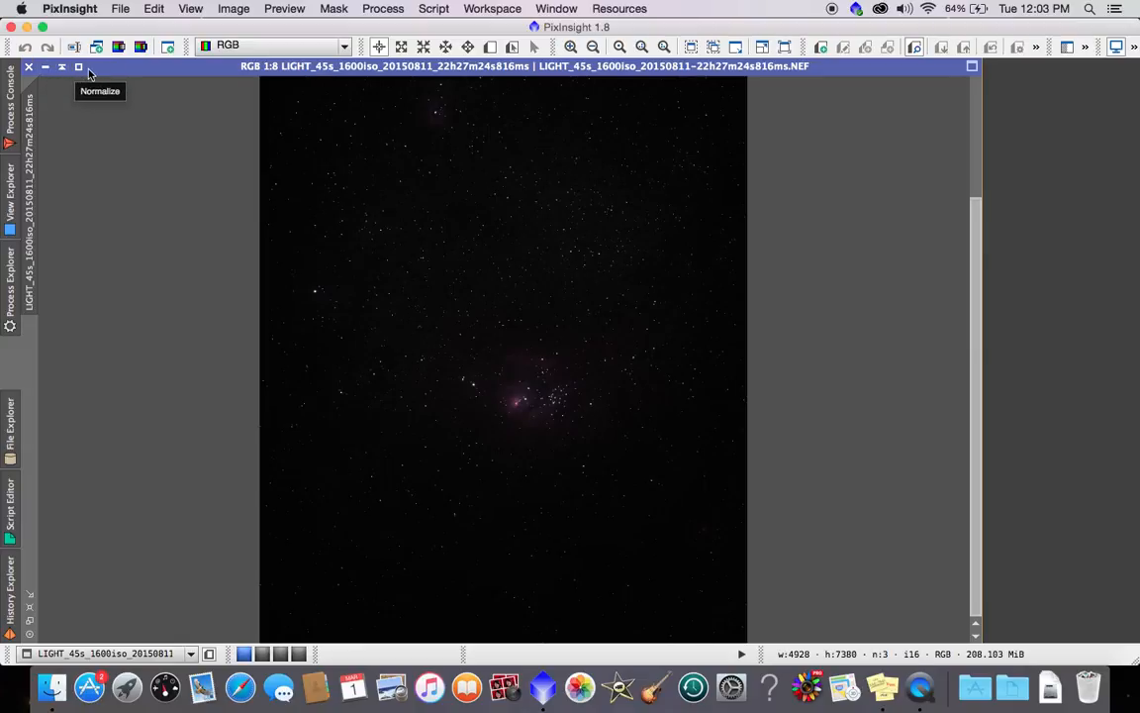
{"action": "left_click", "coordinate": [571, 48]}
{"action": "left_click", "coordinate": [571, 48]}
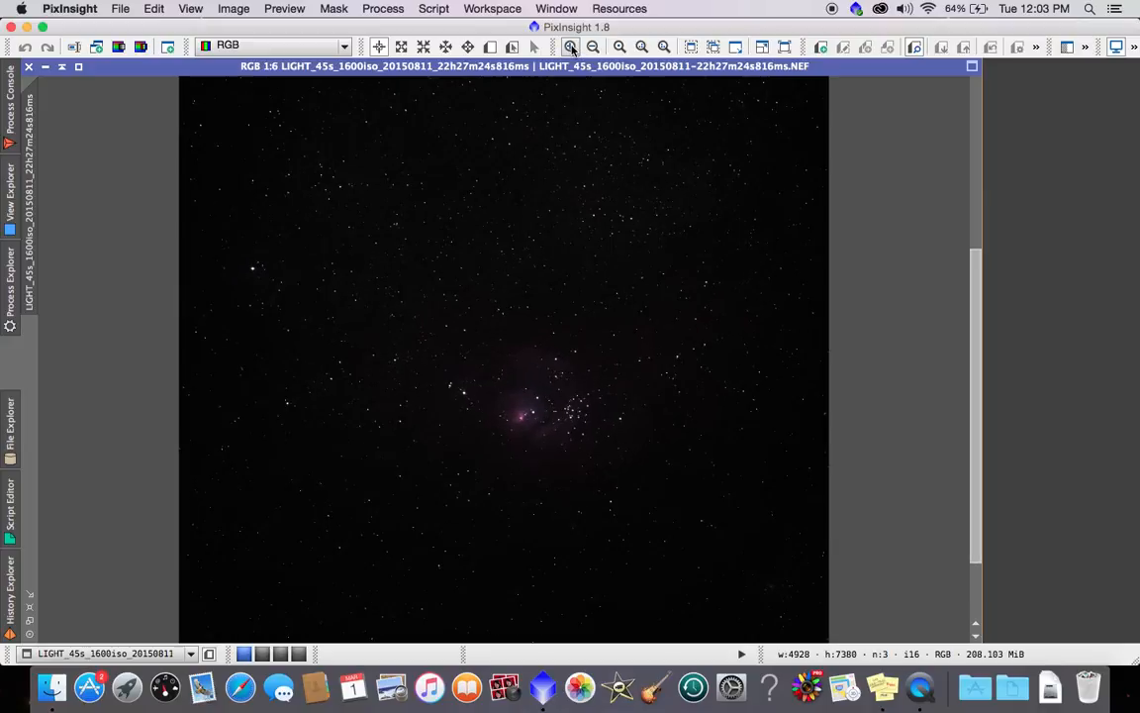
- Zoom the light frame in to 1:3 to examine the nebula, and zoom out to 1:11 to view the whole frame
{"action": "left_click", "coordinate": [571, 48]}
{"action": "left_click", "coordinate": [571, 47]}
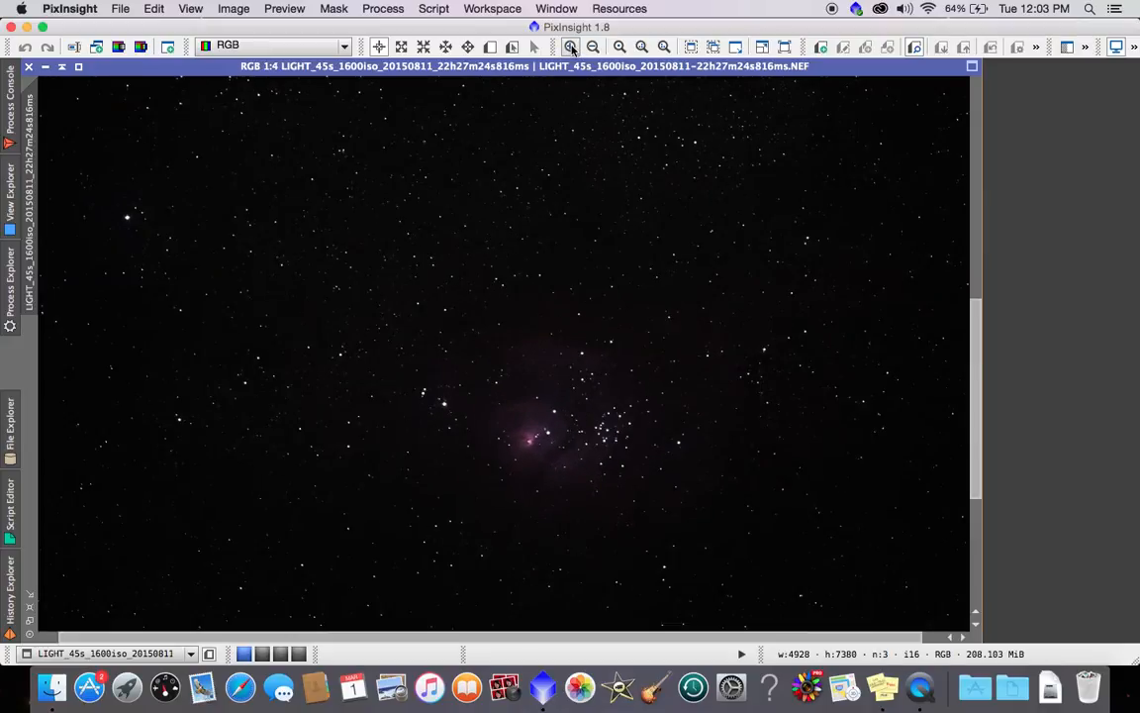
{"action": "left_click", "coordinate": [571, 48]}
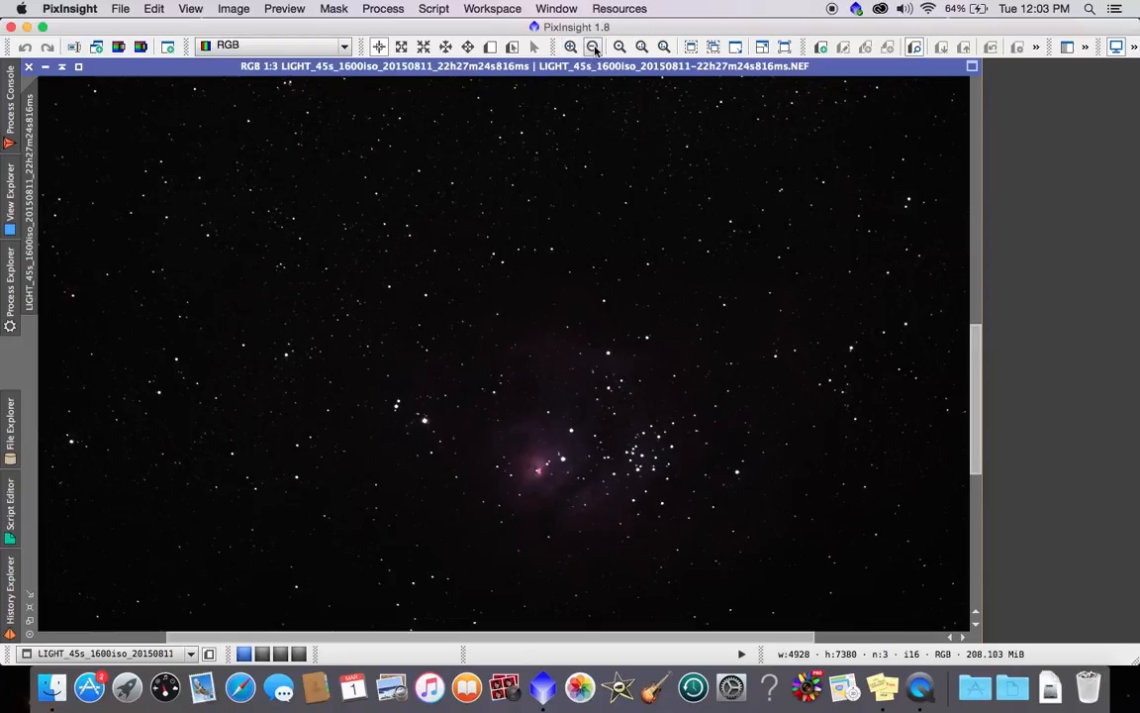
{"action": "left_click", "coordinate": [593, 47]}
{"action": "left_click", "coordinate": [593, 47]}
{"action": "left_click", "coordinate": [593, 48]}
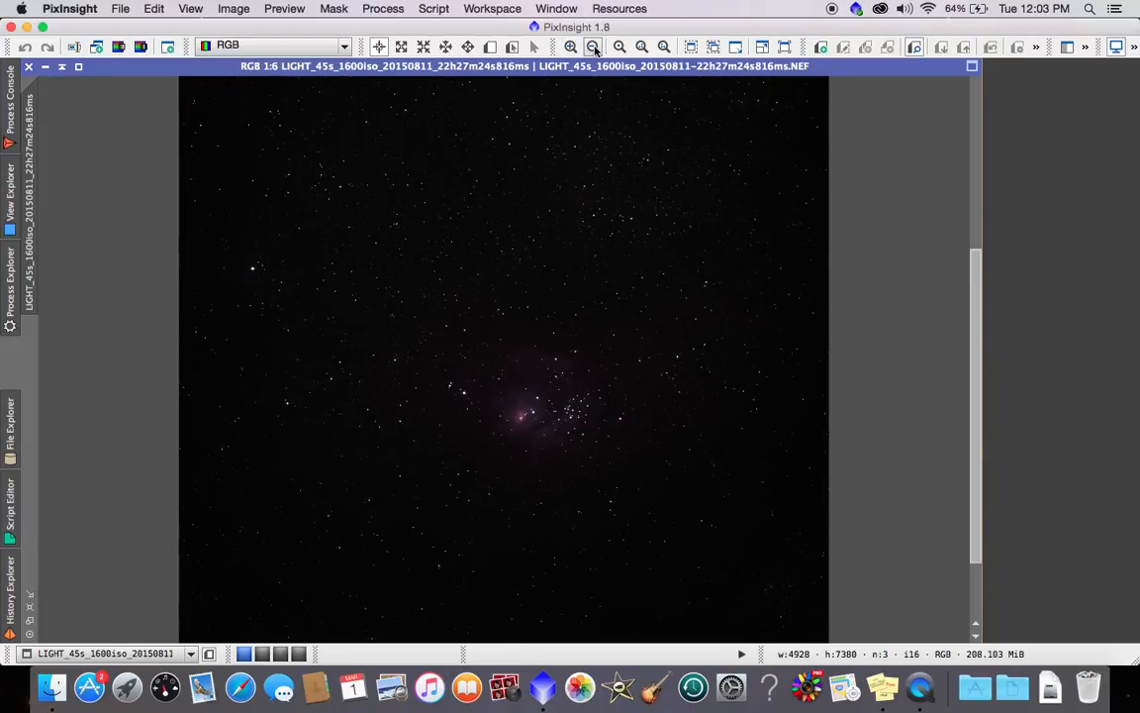
{"action": "left_click", "coordinate": [593, 47]}
{"action": "left_click", "coordinate": [593, 48]}
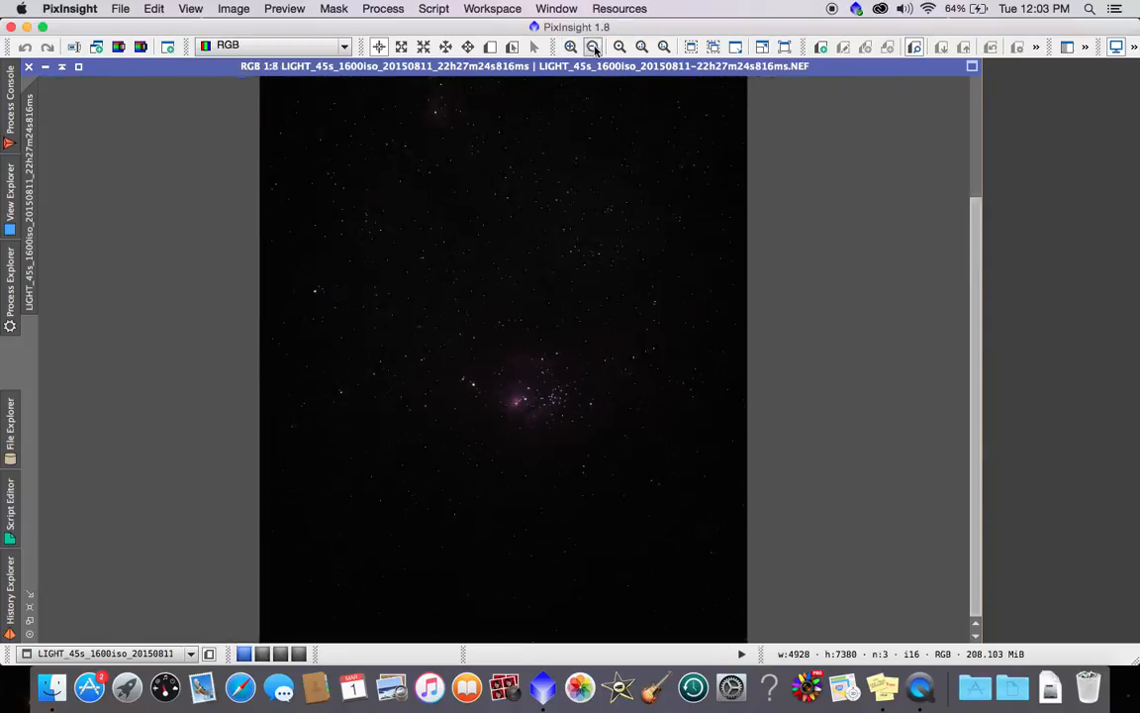
{"action": "left_click", "coordinate": [593, 47]}
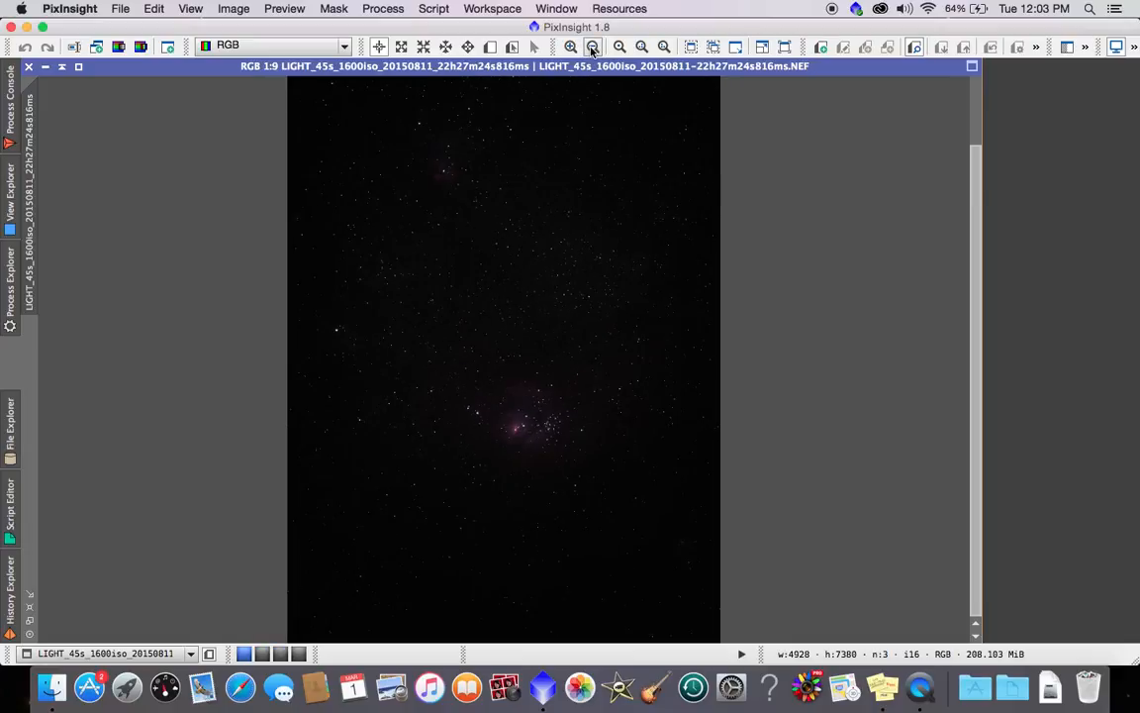
{"action": "left_click", "coordinate": [593, 47]}
{"action": "left_click", "coordinate": [594, 48]}
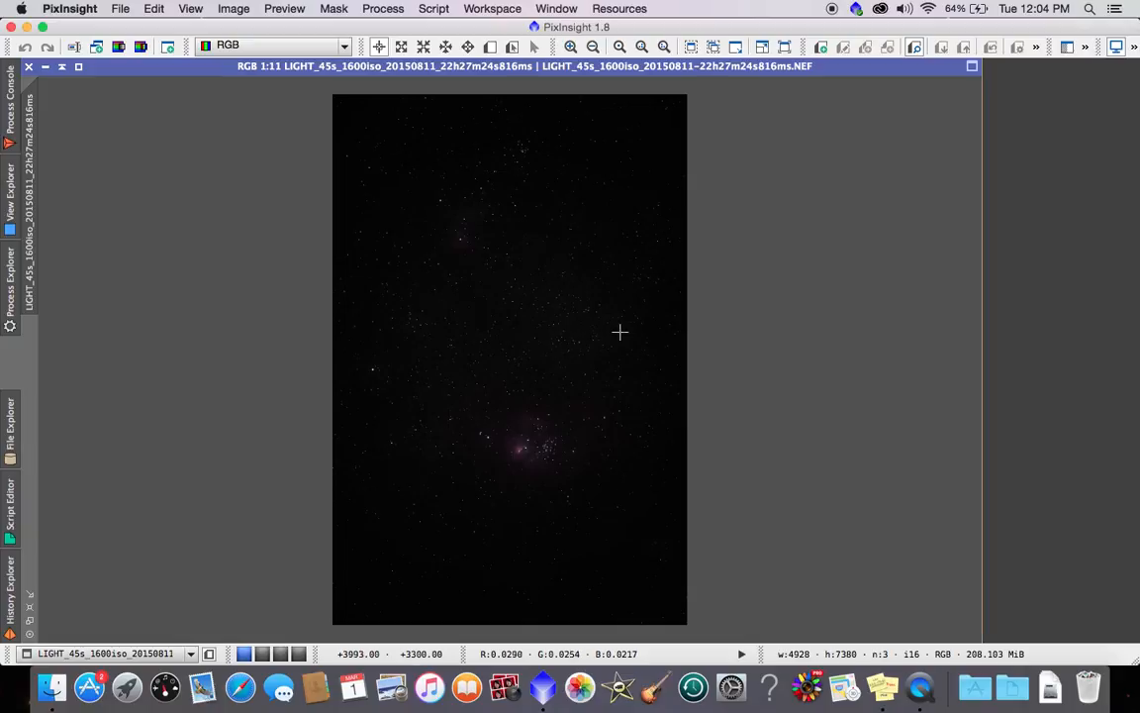
- Open the ScreenTransferFunction process from the list of all processes and place its window beside the light frame
{"action": "left_click", "coordinate": [432, 8]}
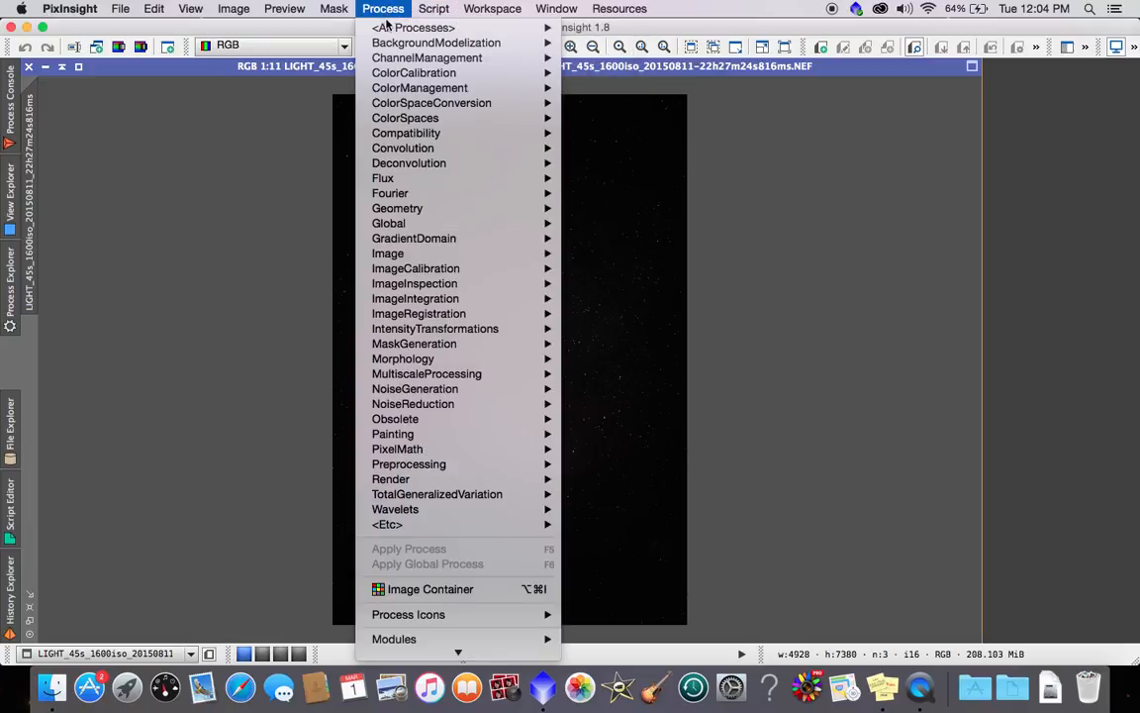
{"action": "mouse_move", "coordinate": [389, 28]}
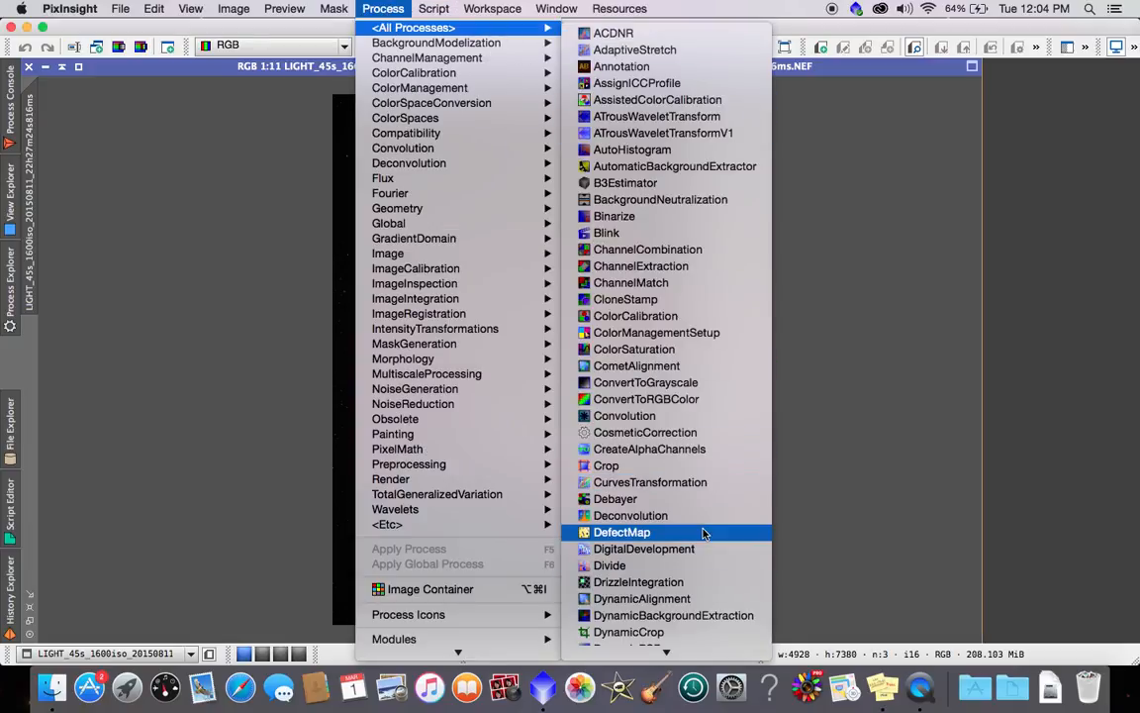
{"action": "mouse_move", "coordinate": [702, 654]}
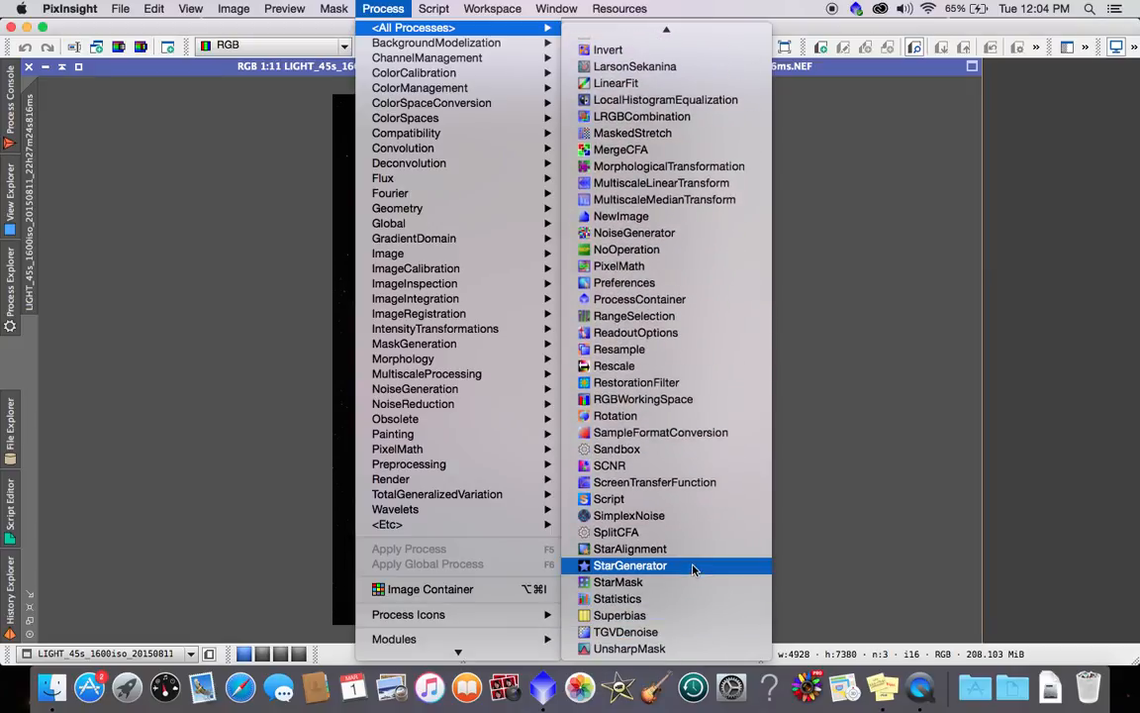
{"action": "left_click", "coordinate": [692, 482]}
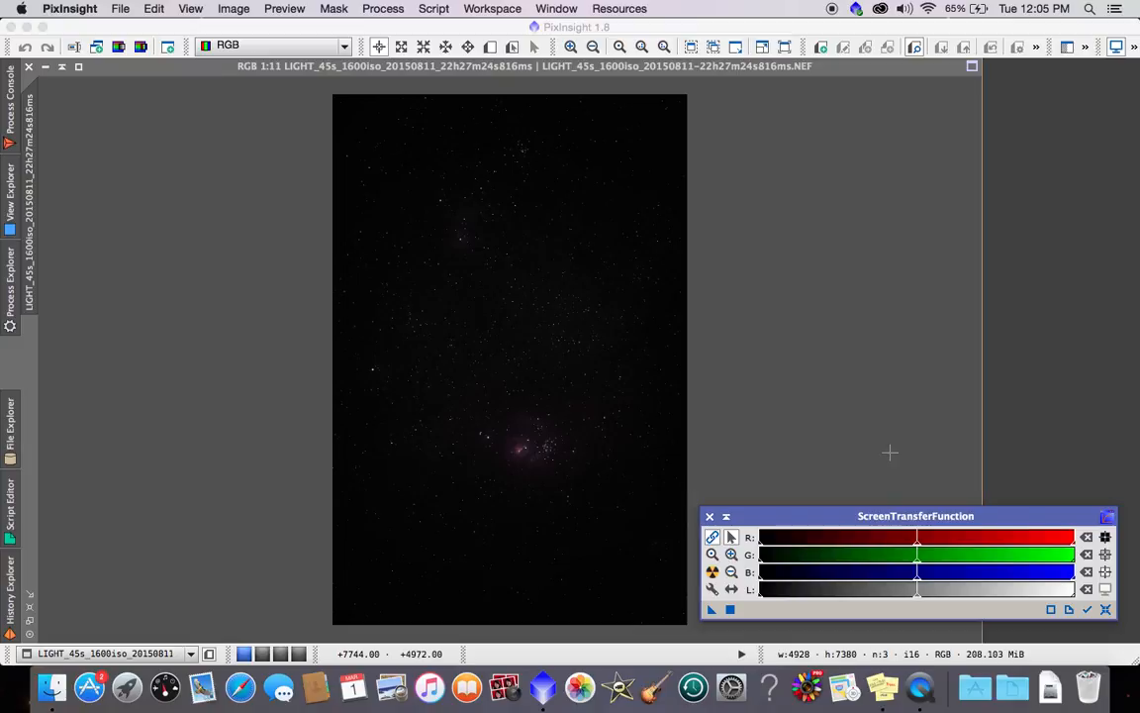
{"action": "mouse_move", "coordinate": [916, 526]}
{"action": "left_mouse_down"}
{"action": "mouse_move", "coordinate": [935, 542]}
{"action": "mouse_move", "coordinate": [923, 551]}
{"action": "mouse_move", "coordinate": [922, 539]}
{"action": "left_mouse_up"}
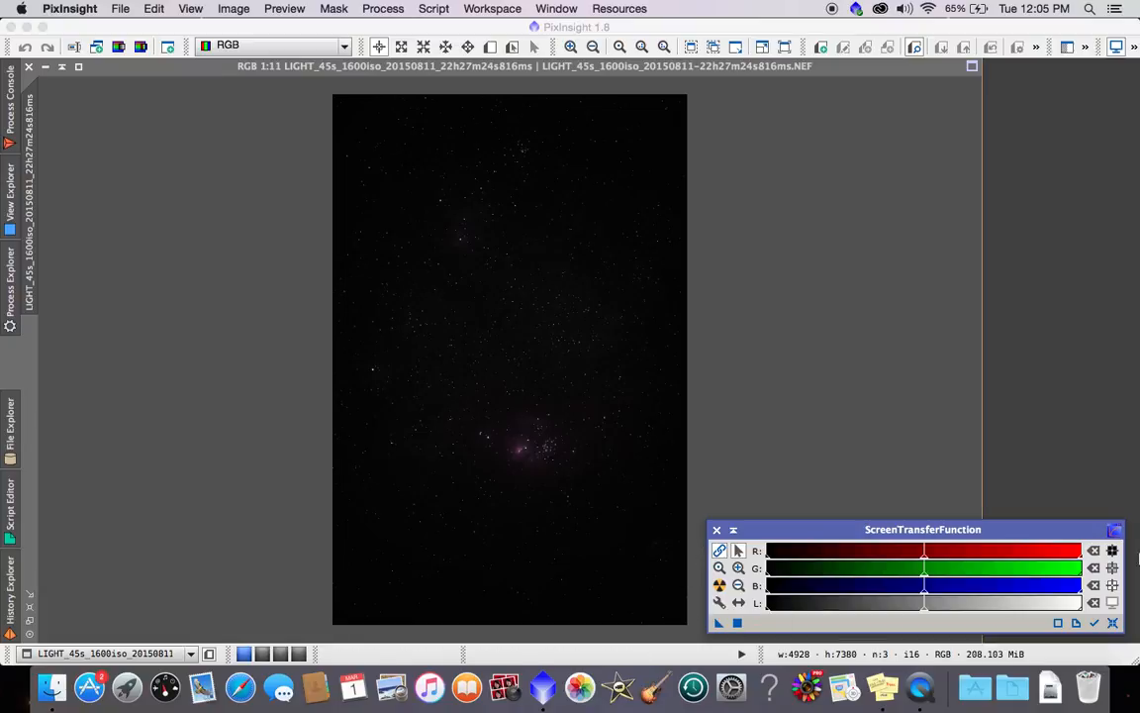
- Unlink the RGB channels in ScreenTransferFunction and apply an Auto Stretch to the light frame
{"action": "left_click", "coordinate": [720, 551]}
{"action": "left_click", "coordinate": [721, 551]}
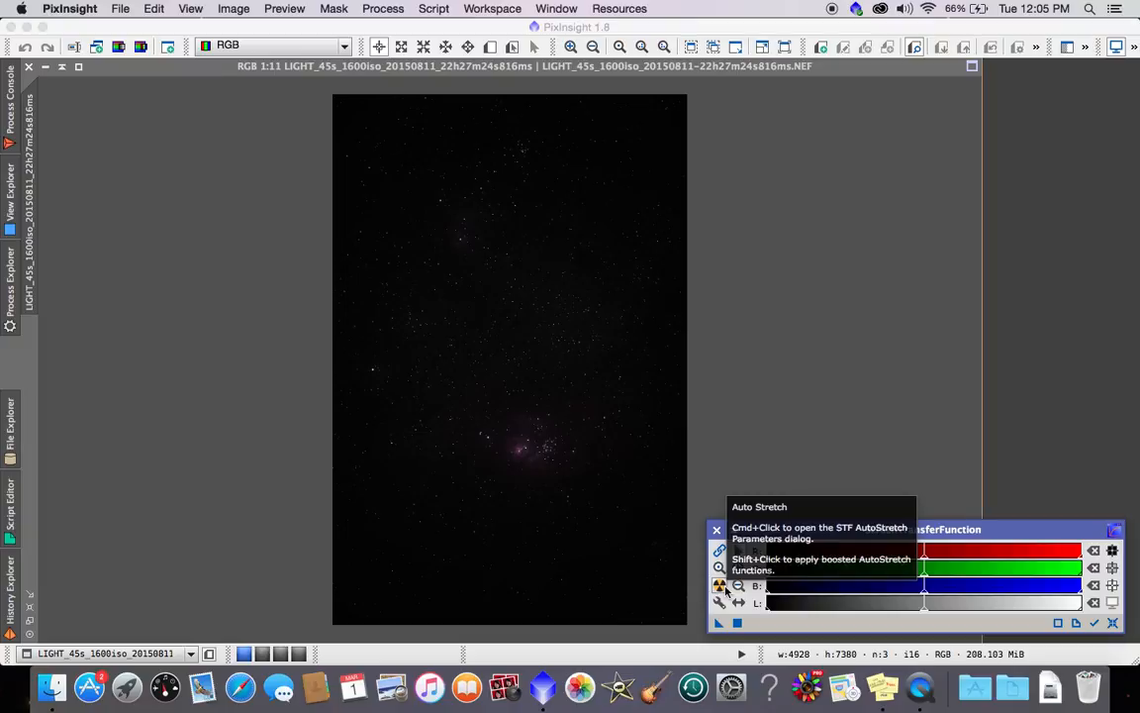
{"action": "left_click", "coordinate": [721, 586]}
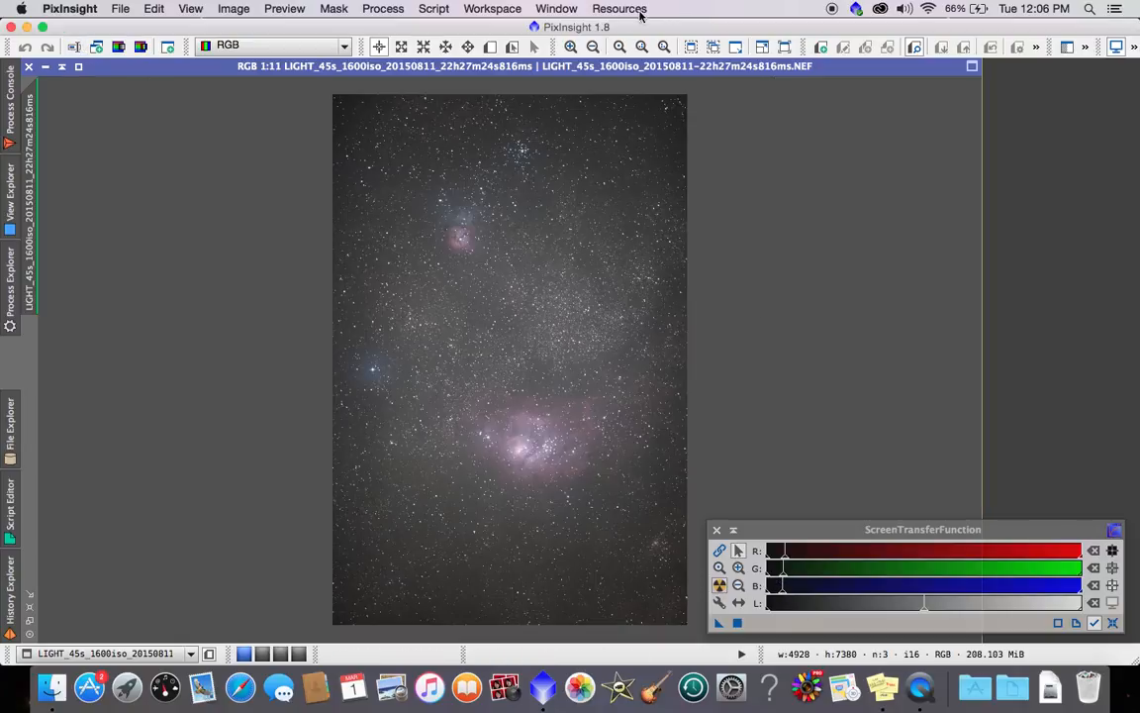
- Zoom the stretched light frame in to 2:1 and examine the stars near its centre
{"action": "left_click", "coordinate": [571, 47]}
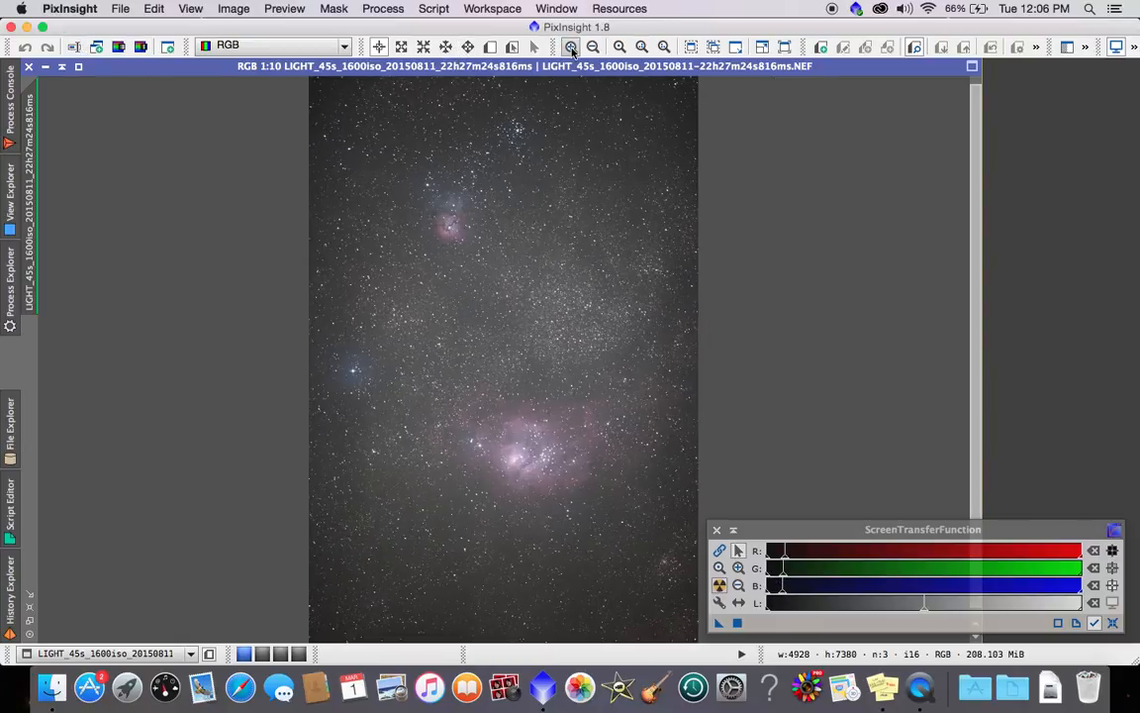
{"action": "left_click", "coordinate": [572, 47]}
{"action": "left_click", "coordinate": [571, 48]}
{"action": "left_click", "coordinate": [571, 47]}
{"action": "left_click", "coordinate": [571, 48]}
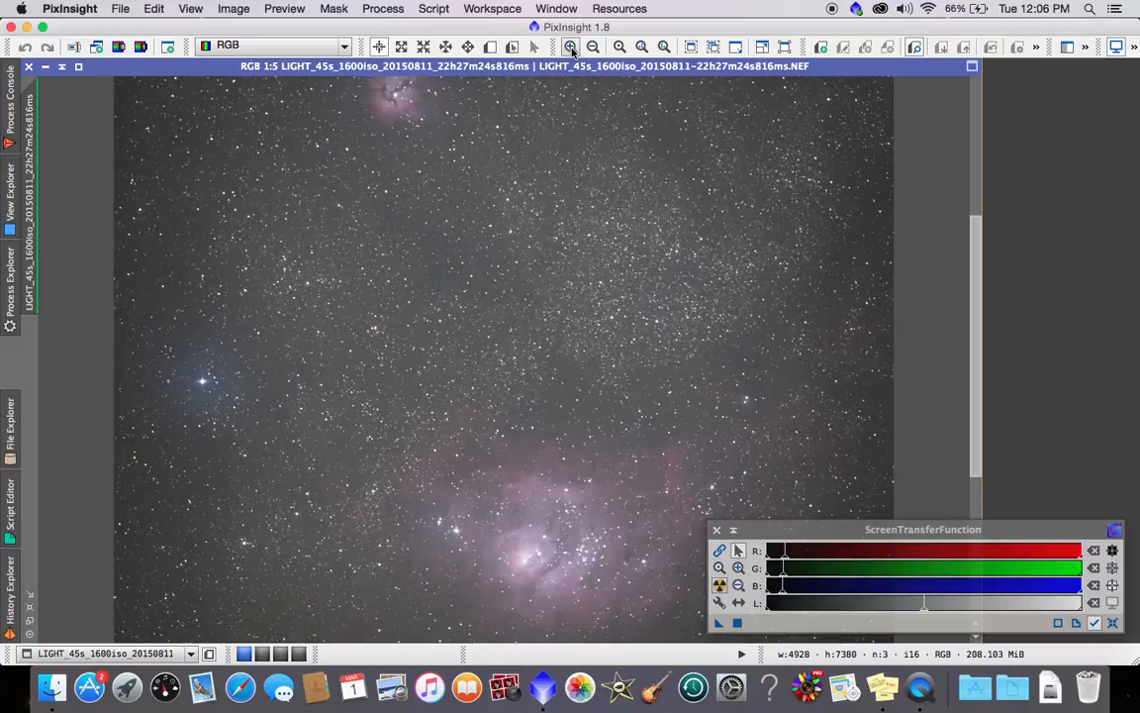
{"action": "left_click", "coordinate": [571, 48]}
{"action": "left_click", "coordinate": [571, 48]}
{"action": "left_click", "coordinate": [571, 47]}
{"action": "left_click", "coordinate": [571, 48]}
{"action": "left_click", "coordinate": [571, 48]}
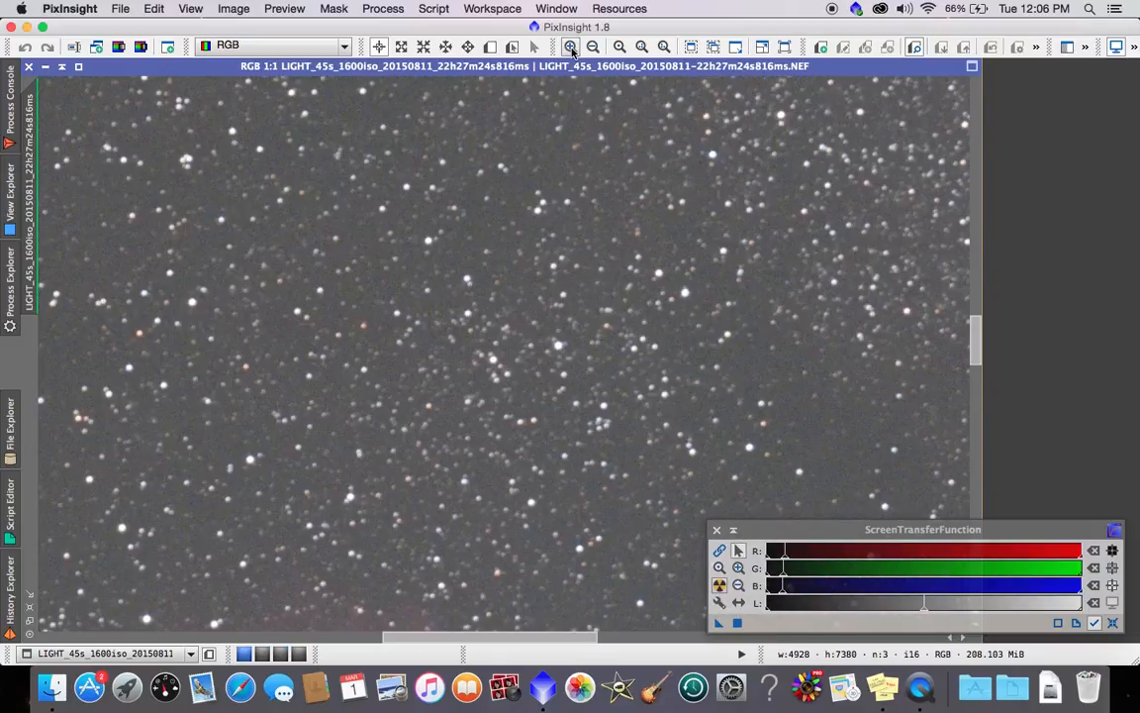
{"action": "left_click", "coordinate": [571, 48]}
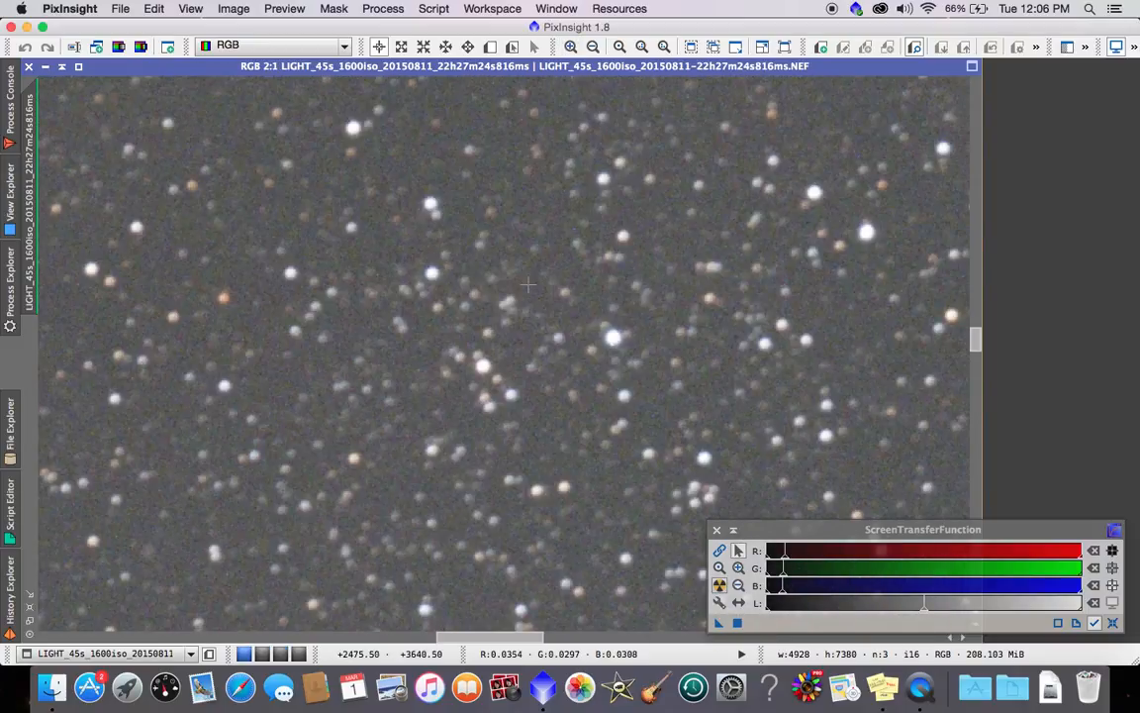
{"action": "mouse_move", "coordinate": [420, 152]}
{"action": "left_mouse_down"}
{"action": "mouse_move", "coordinate": [427, 163]}
{"action": "mouse_move", "coordinate": [380, 155]}
{"action": "mouse_move", "coordinate": [401, 149]}
{"action": "mouse_move", "coordinate": [406, 167]}
{"action": "mouse_move", "coordinate": [420, 149]}
{"action": "mouse_move", "coordinate": [403, 147]}
{"action": "left_mouse_up"}
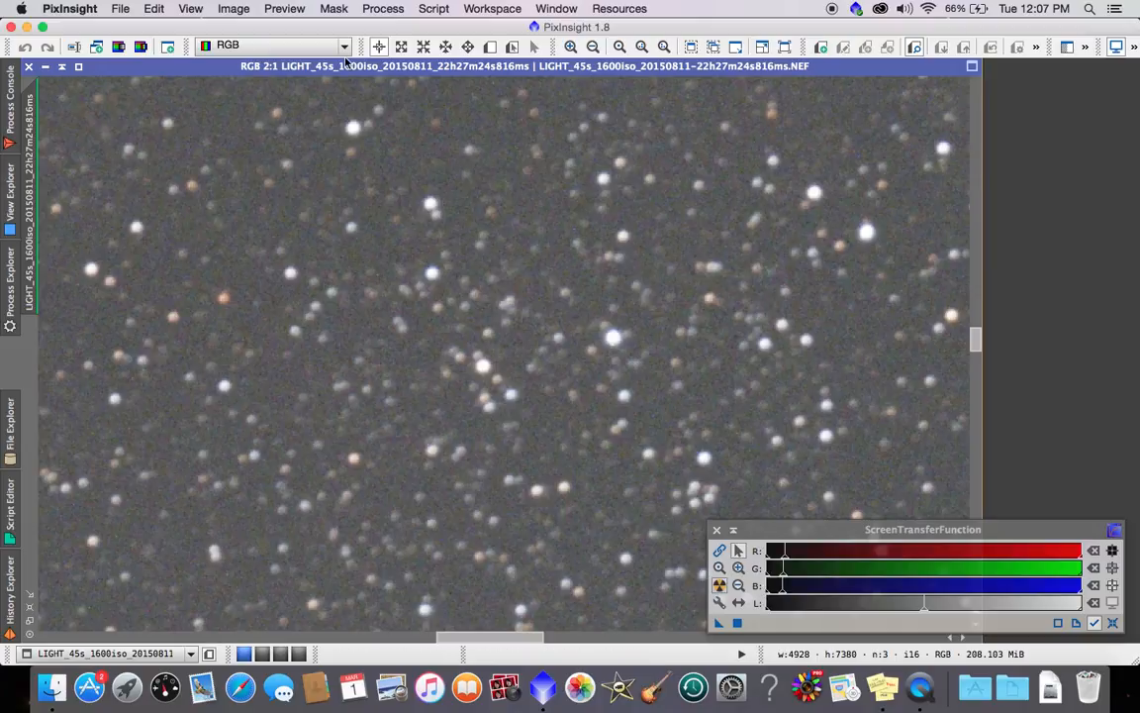
- Zoom the stretched light frame out to 1:8 to examine the nebulae within the surrounding star field
{"action": "left_click", "coordinate": [598, 49]}
{"action": "left_click", "coordinate": [594, 46]}
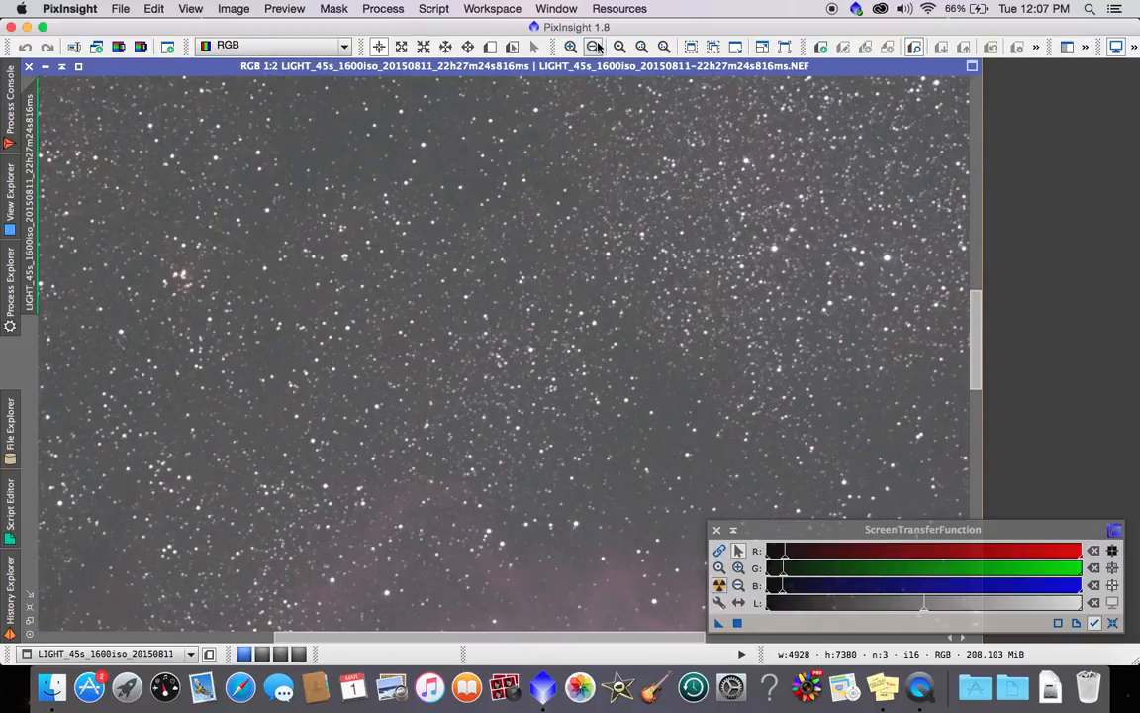
{"action": "left_click", "coordinate": [594, 47]}
{"action": "left_click", "coordinate": [594, 47]}
{"action": "left_click", "coordinate": [594, 46]}
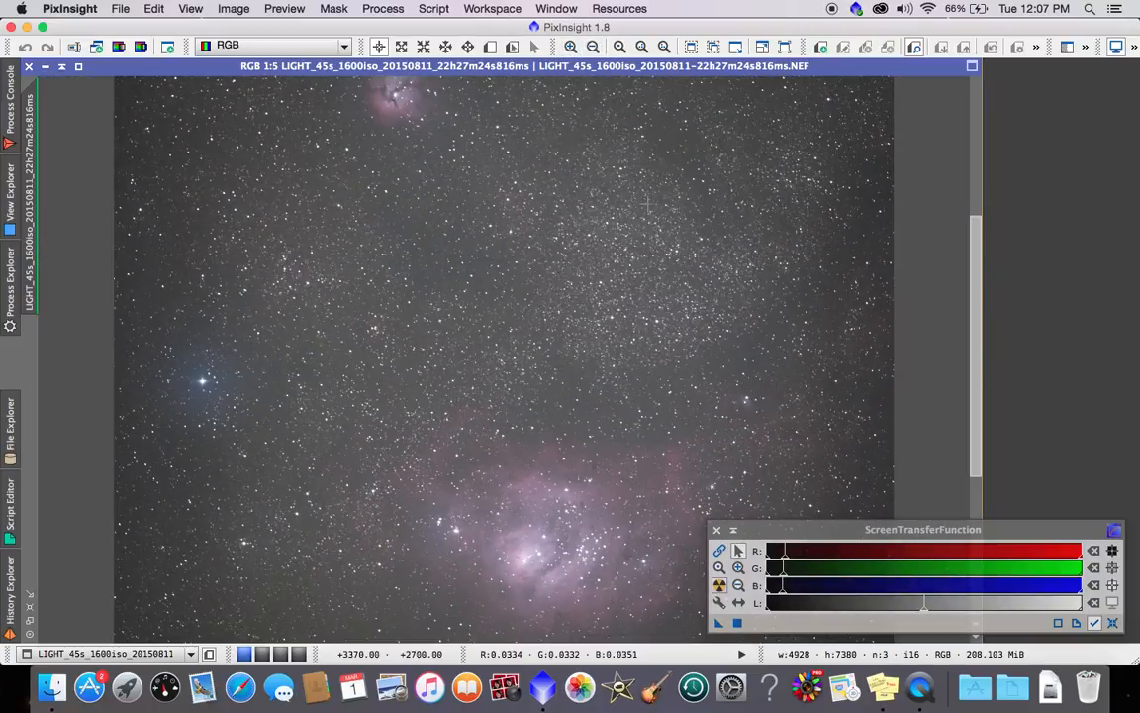
{"action": "left_click", "coordinate": [593, 46]}
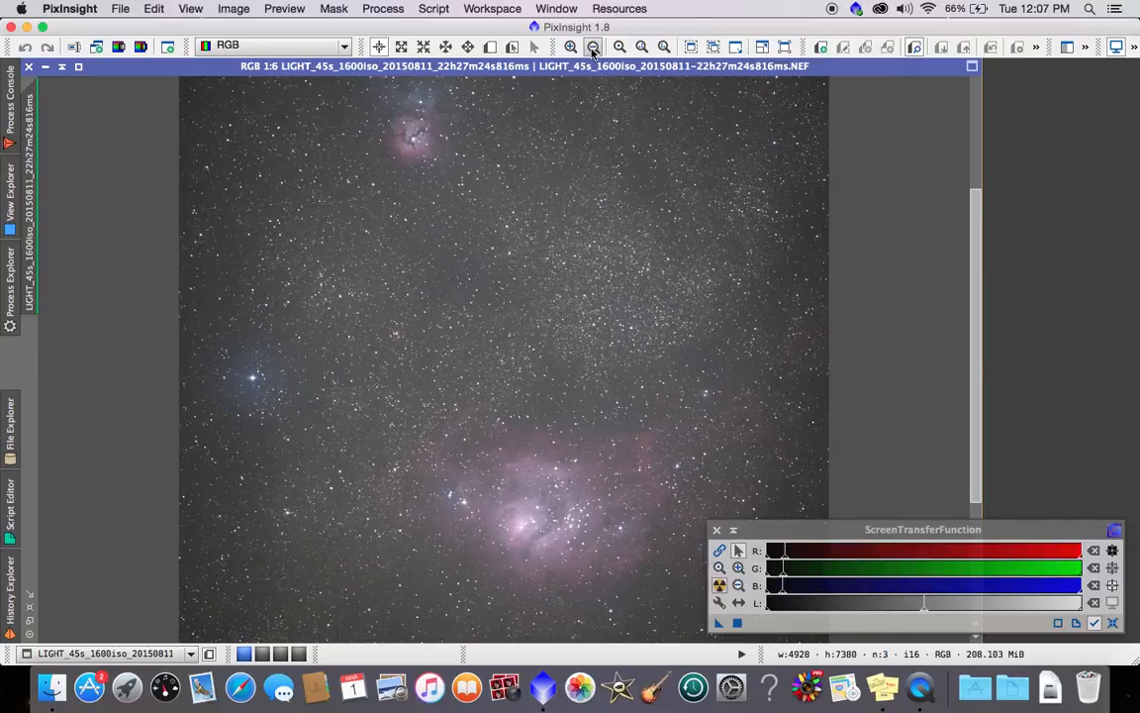
{"action": "left_click", "coordinate": [593, 46]}
{"action": "left_click", "coordinate": [593, 47]}
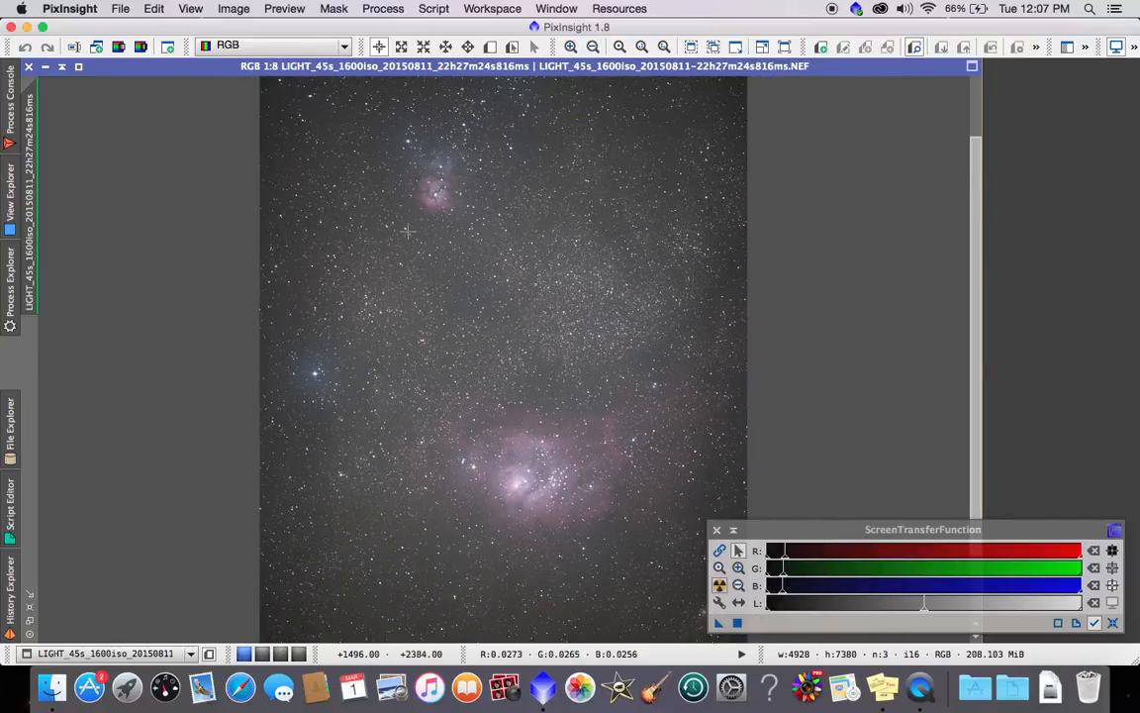
- Examine the stretched light frame closer at 1:5, and zoom out to 1:10 to check the frame overall
{"action": "left_click", "coordinate": [571, 48]}
{"action": "left_click", "coordinate": [571, 47]}
{"action": "left_click", "coordinate": [571, 48]}
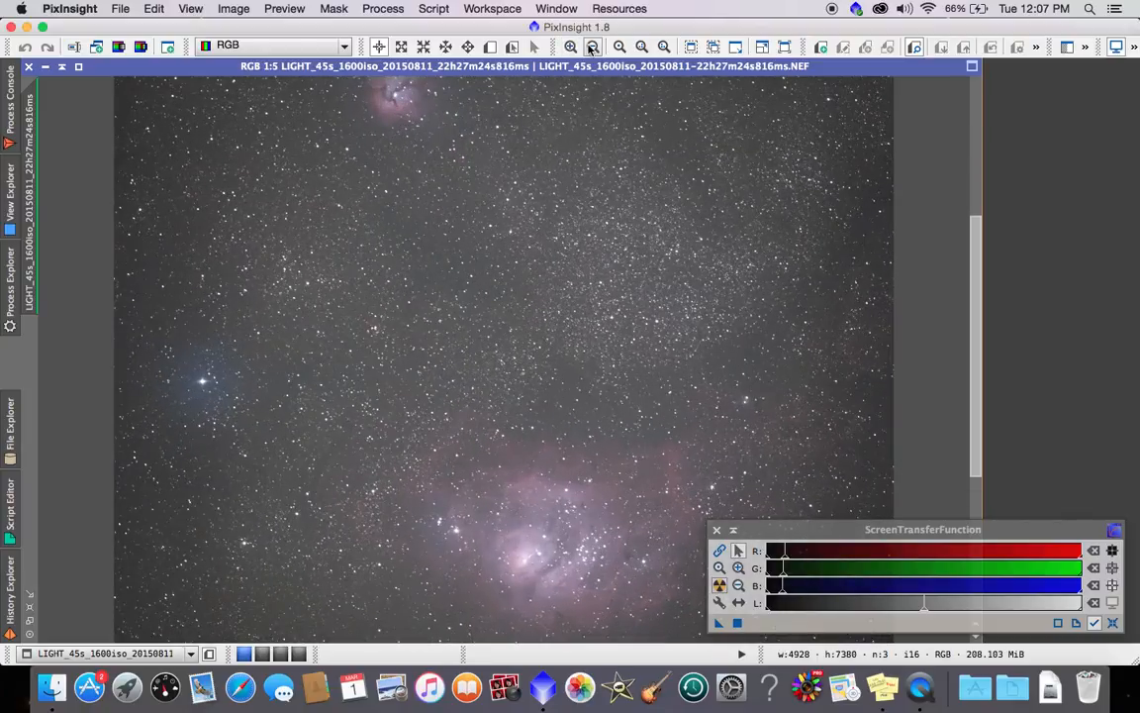
{"action": "left_click", "coordinate": [593, 47]}
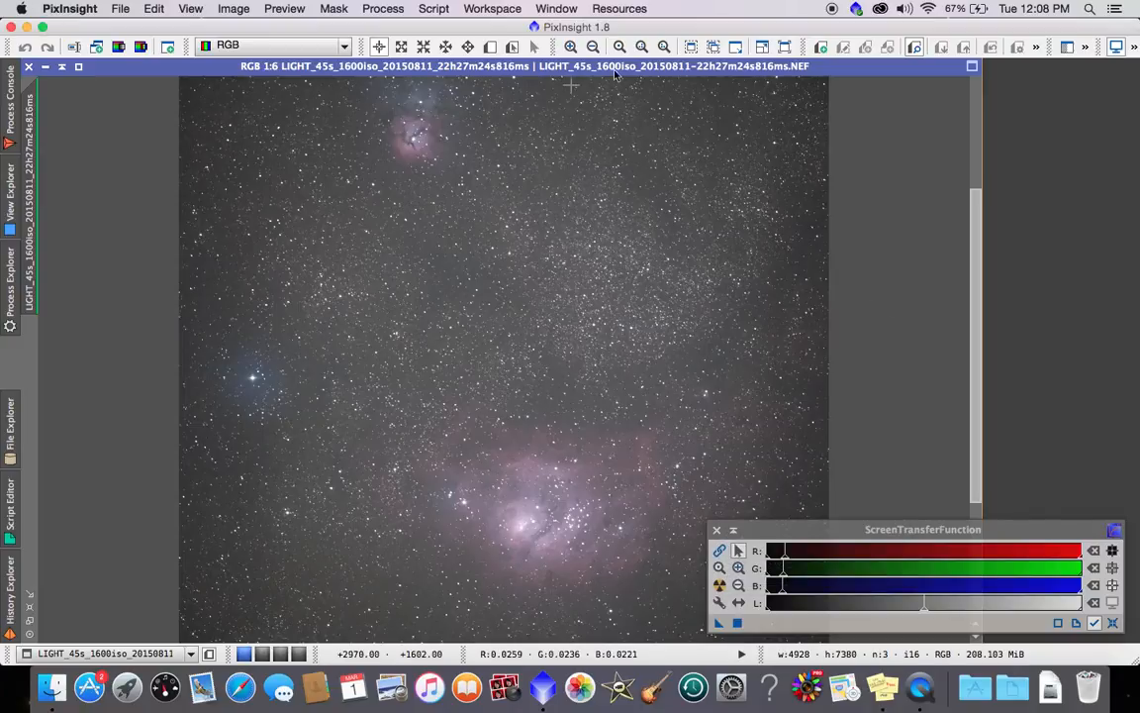
{"action": "left_click", "coordinate": [591, 46]}
{"action": "left_click", "coordinate": [592, 46]}
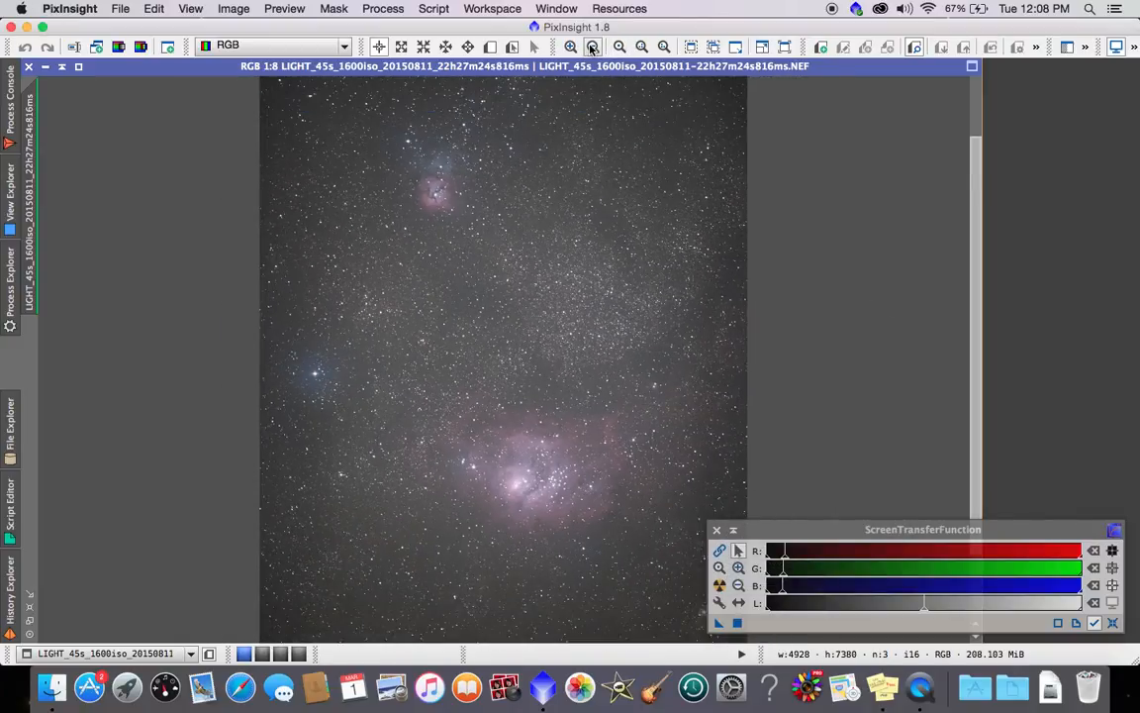
{"action": "left_click", "coordinate": [592, 46]}
{"action": "left_click", "coordinate": [592, 46]}
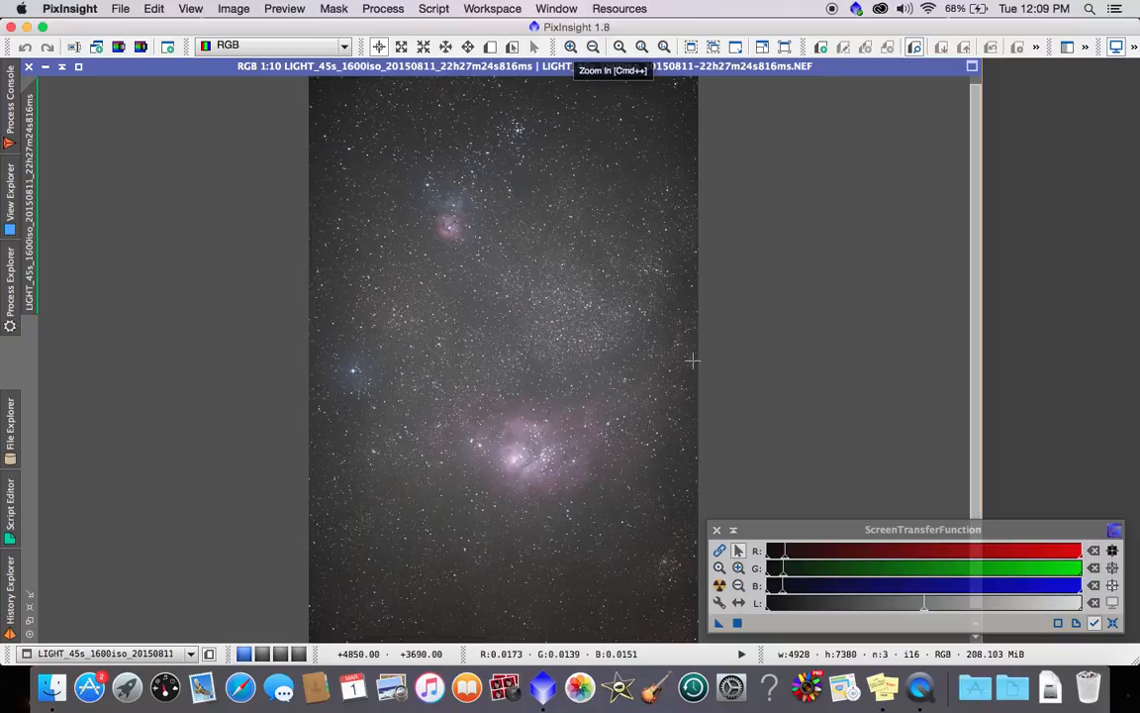
- Zoom the stretched light frame in to 1:3 for a closer look and back out to 1:6
{"action": "left_click", "coordinate": [571, 47]}
{"action": "left_click", "coordinate": [571, 46]}
{"action": "left_click", "coordinate": [571, 47]}
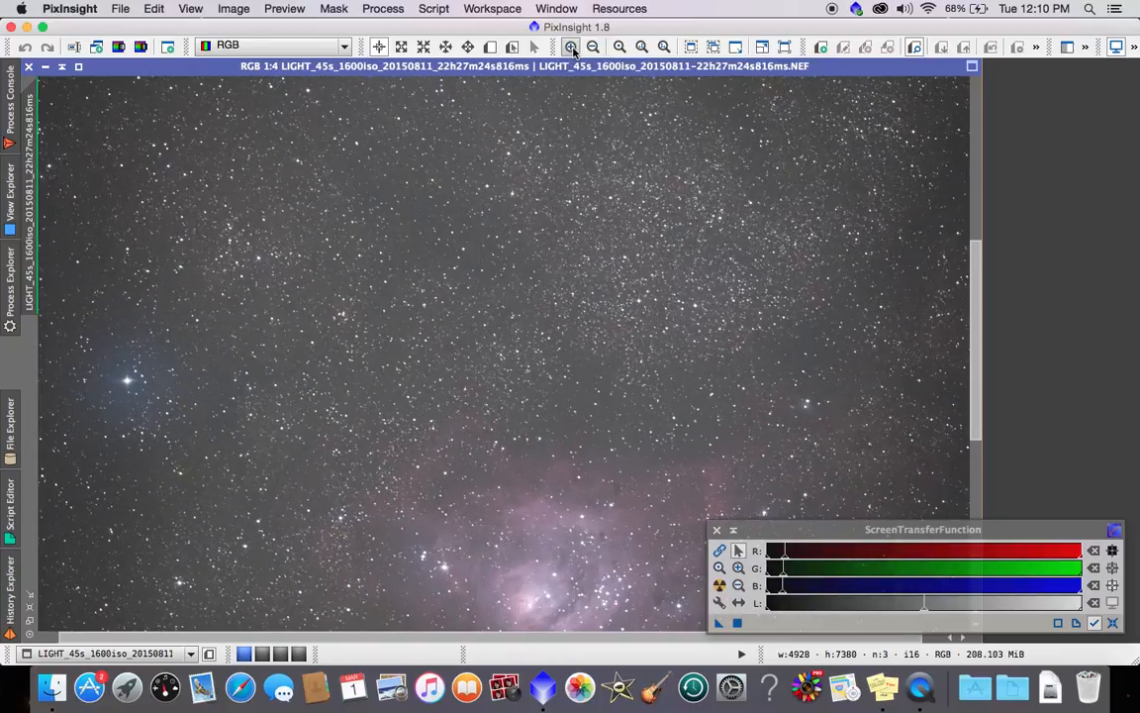
{"action": "left_click", "coordinate": [571, 47]}
{"action": "left_click", "coordinate": [592, 46]}
{"action": "left_click", "coordinate": [591, 47]}
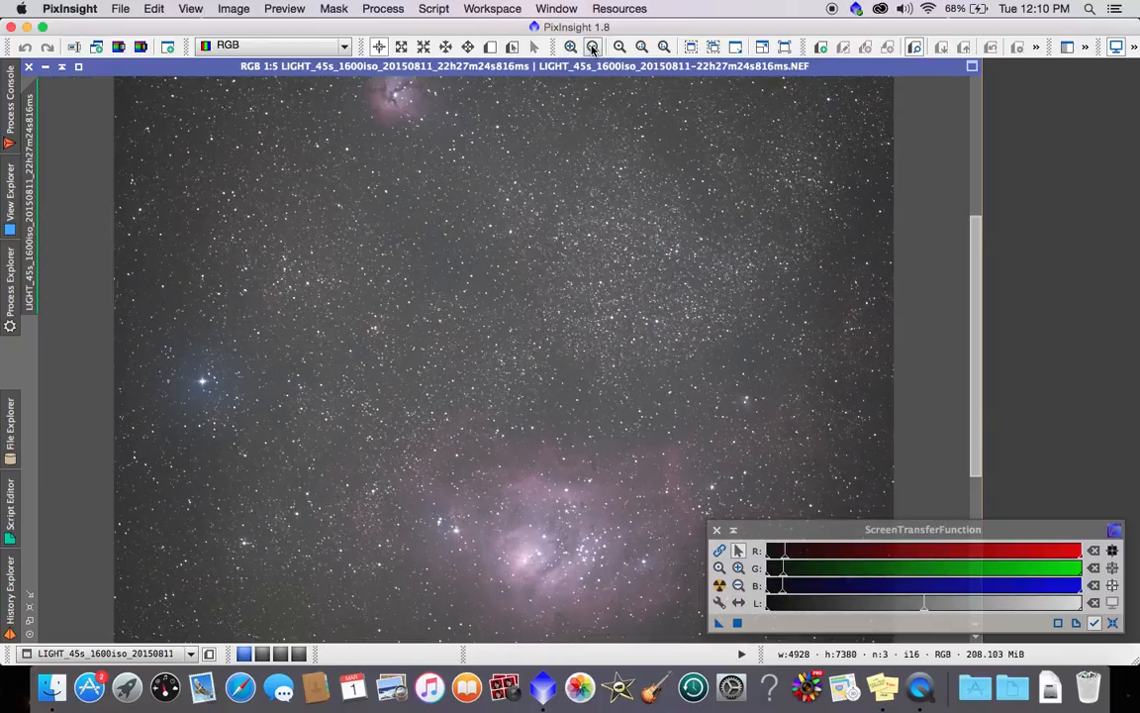
{"action": "left_click", "coordinate": [592, 47]}
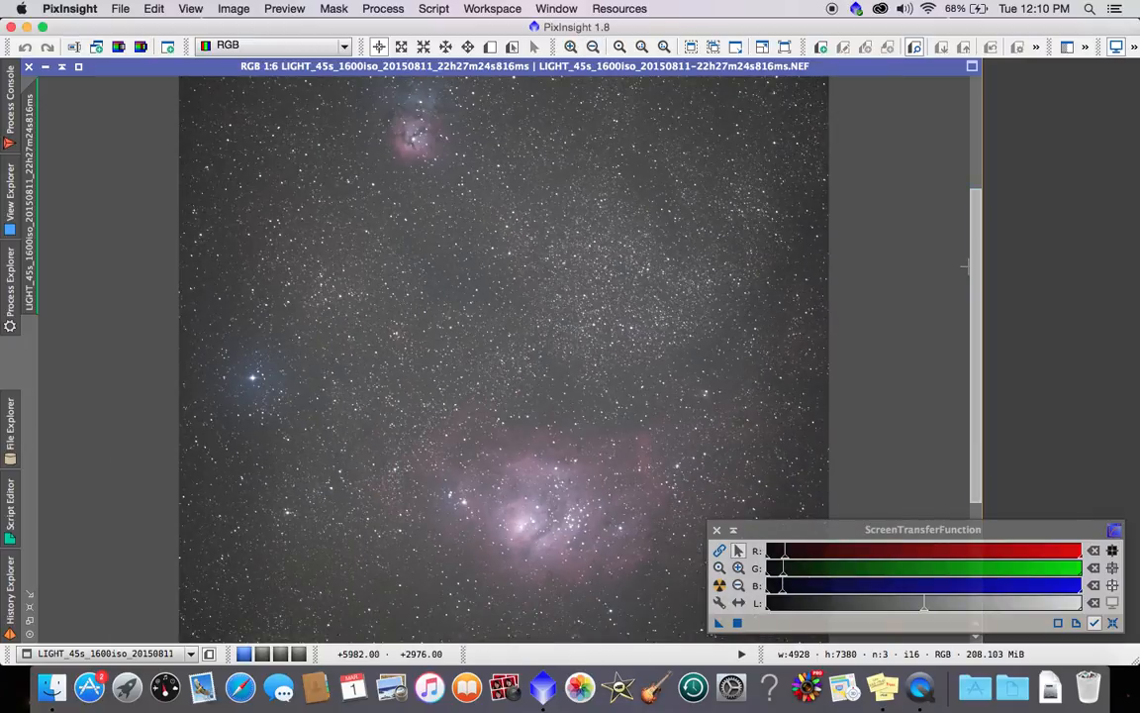
- View the stretched light frame at 1:3 and examine its upper part, from the upper-left corner across to the upper-right corner
{"action": "left_click", "coordinate": [571, 47]}
{"action": "left_click", "coordinate": [571, 47]}
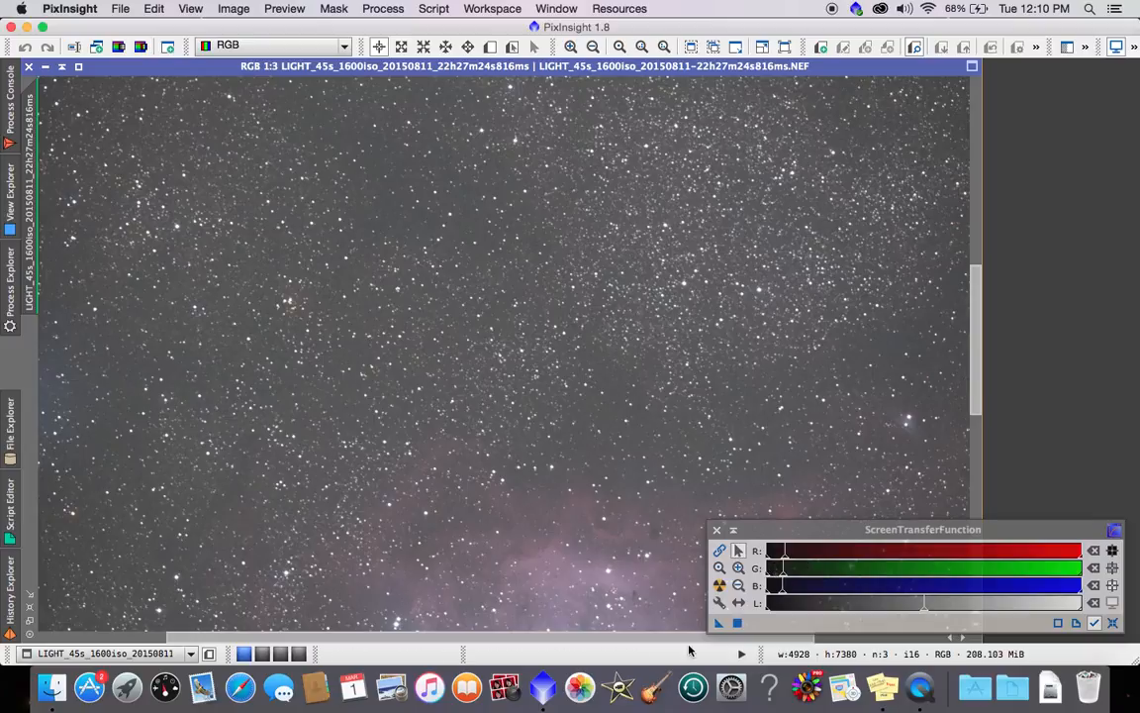
{"action": "left_click_drag", "start_coordinate": [688, 640], "coordinate": [560, 640]}
{"action": "left_click_drag", "start_coordinate": [978, 346], "coordinate": [975, 109]}
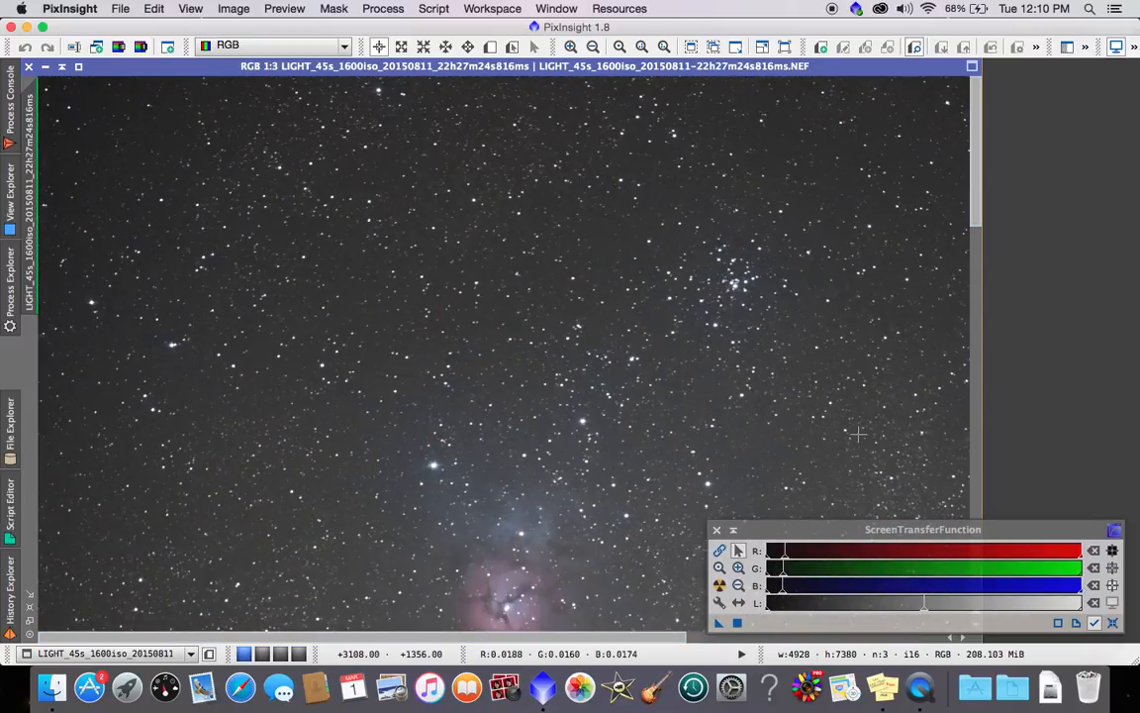
{"action": "left_click_drag", "start_coordinate": [643, 638], "coordinate": [916, 653]}
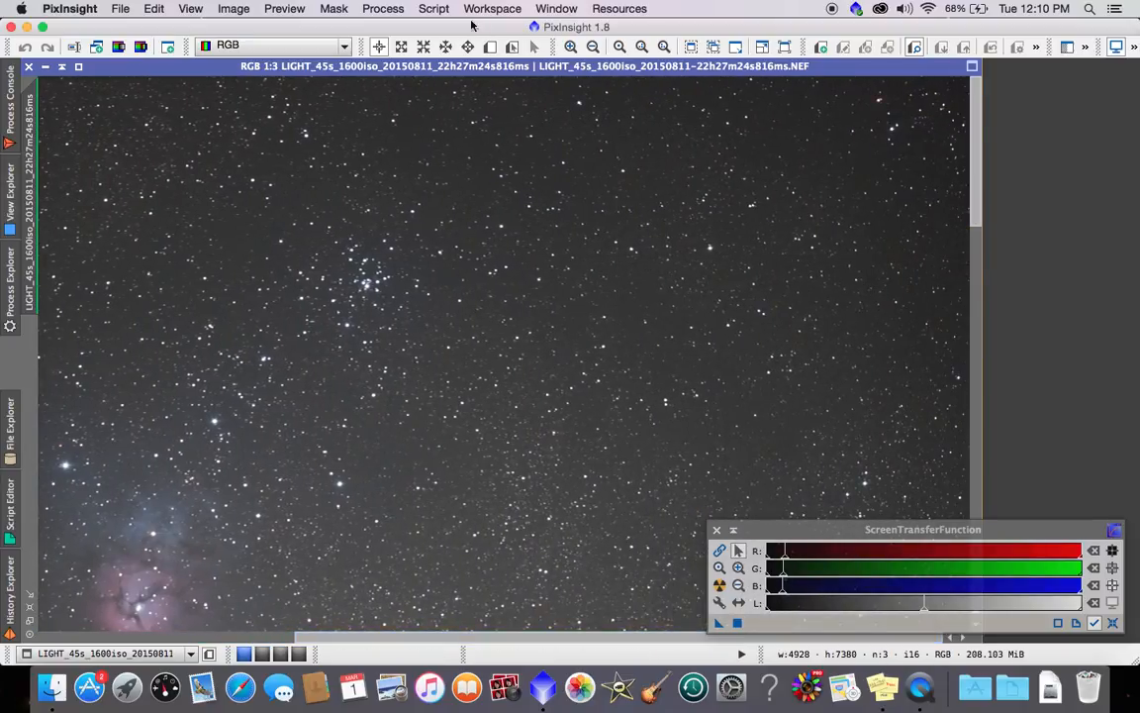
- Zoom in to 2:1 and examine the star shapes in the upper part of the frame out to its right edge
{"action": "left_click", "coordinate": [572, 46]}
{"action": "left_click", "coordinate": [572, 47]}
{"action": "left_click", "coordinate": [571, 46]}
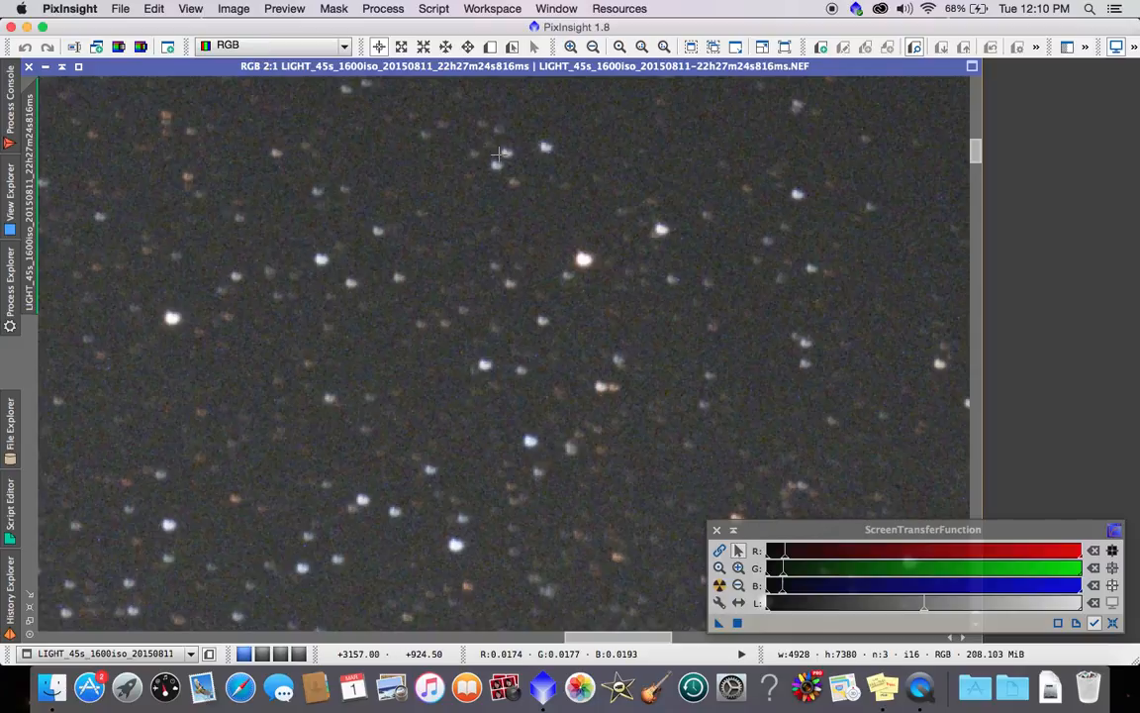
{"action": "mouse_move", "coordinate": [977, 145]}
{"action": "left_mouse_down"}
{"action": "mouse_move", "coordinate": [975, 173]}
{"action": "mouse_move", "coordinate": [974, 156]}
{"action": "left_mouse_up"}
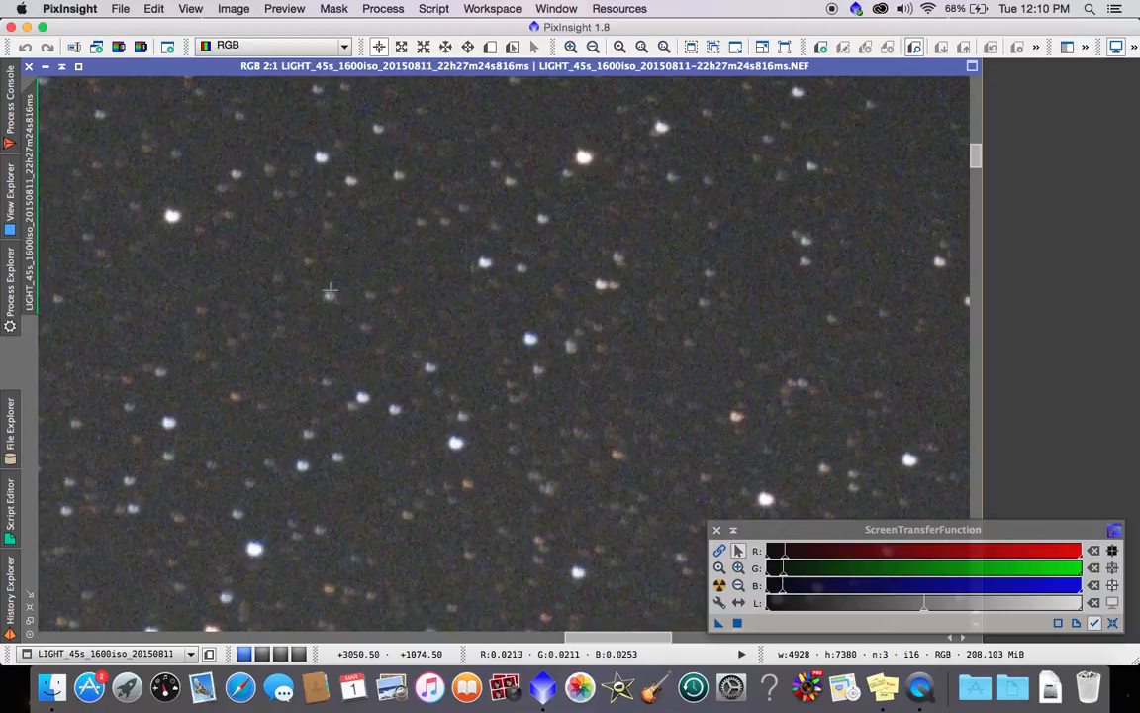
{"action": "left_click_drag", "start_coordinate": [656, 636], "coordinate": [942, 662]}
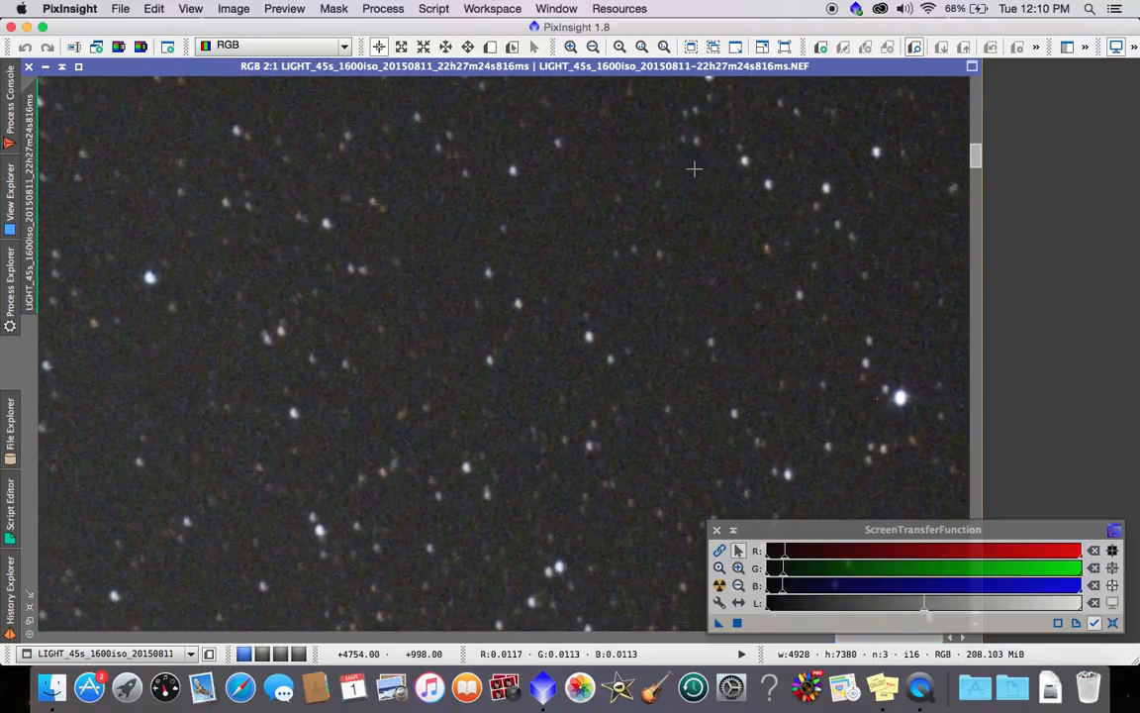
- Examine the star shapes in the lower-right part of the light frame at 4:1
{"action": "left_click_drag", "start_coordinate": [975, 164], "coordinate": [975, 589]}
{"action": "scroll", "coordinate": [563, 395], "scroll_direction": "down", "scroll_amount": 1}
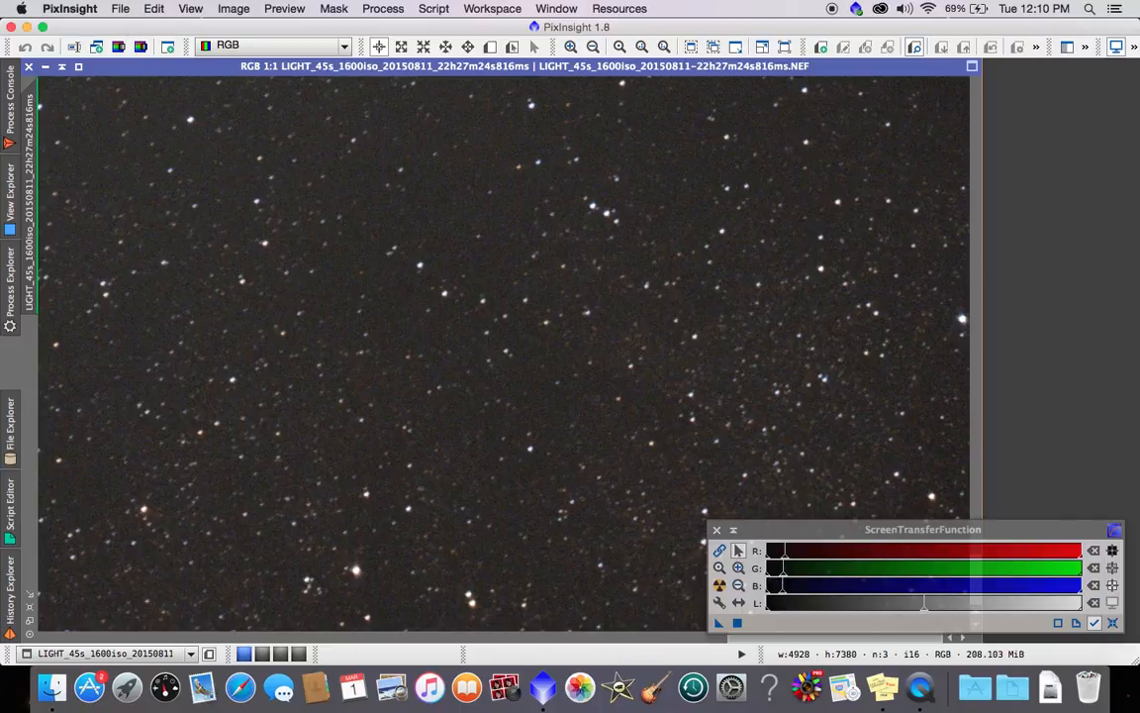
{"action": "left_click", "coordinate": [572, 47]}
{"action": "left_click", "coordinate": [572, 47]}
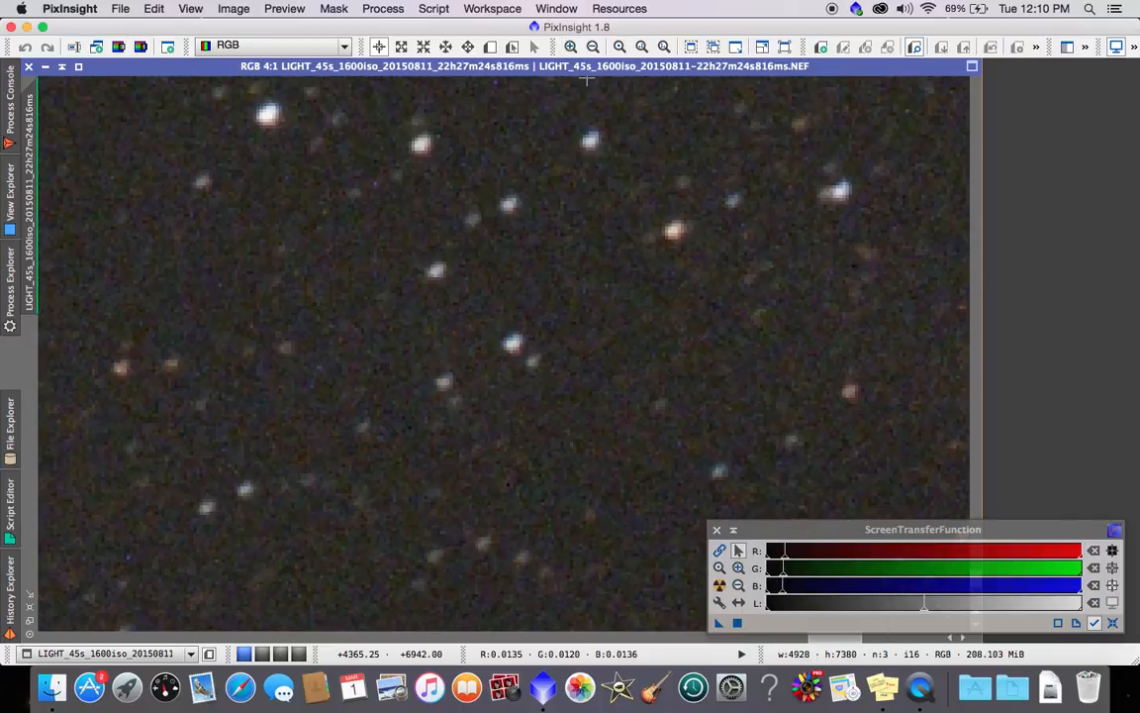
- Move the ScreenTransferFunction window clear of the lower scroll area and examine the stars in the frame's lower-left corner and up its left side at 4:1
{"action": "left_click_drag", "start_coordinate": [1016, 537], "coordinate": [1030, 447]}
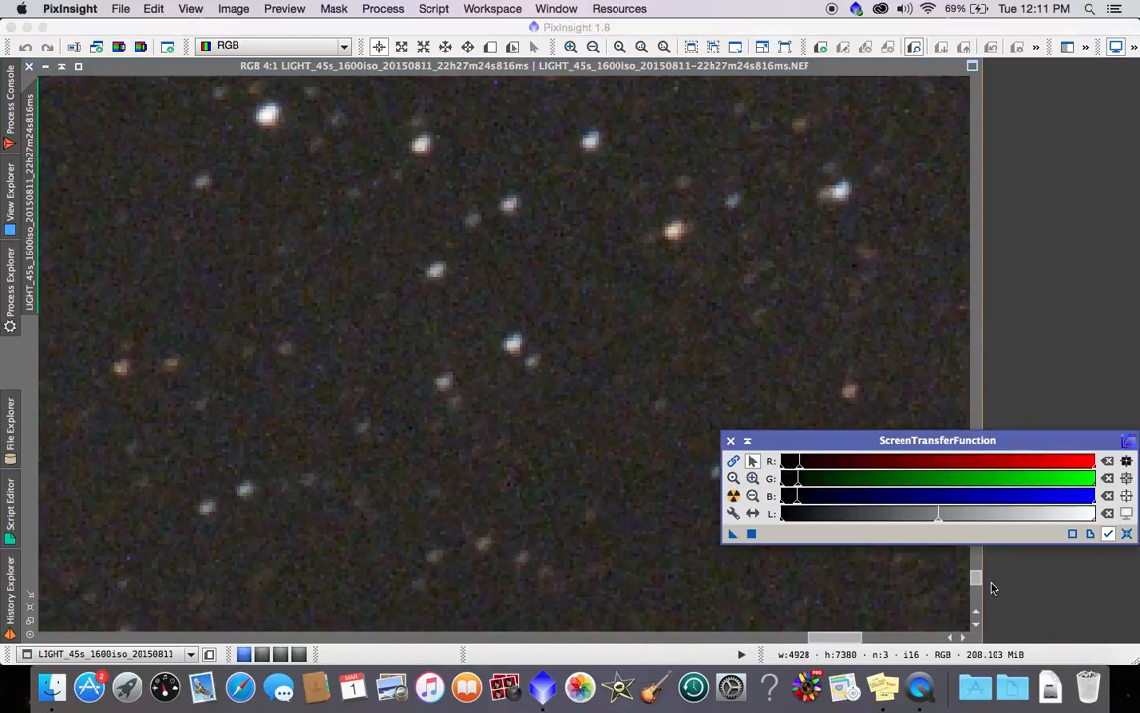
{"action": "left_click_drag", "start_coordinate": [974, 583], "coordinate": [976, 598]}
{"action": "left_click_drag", "start_coordinate": [823, 639], "coordinate": [120, 573]}
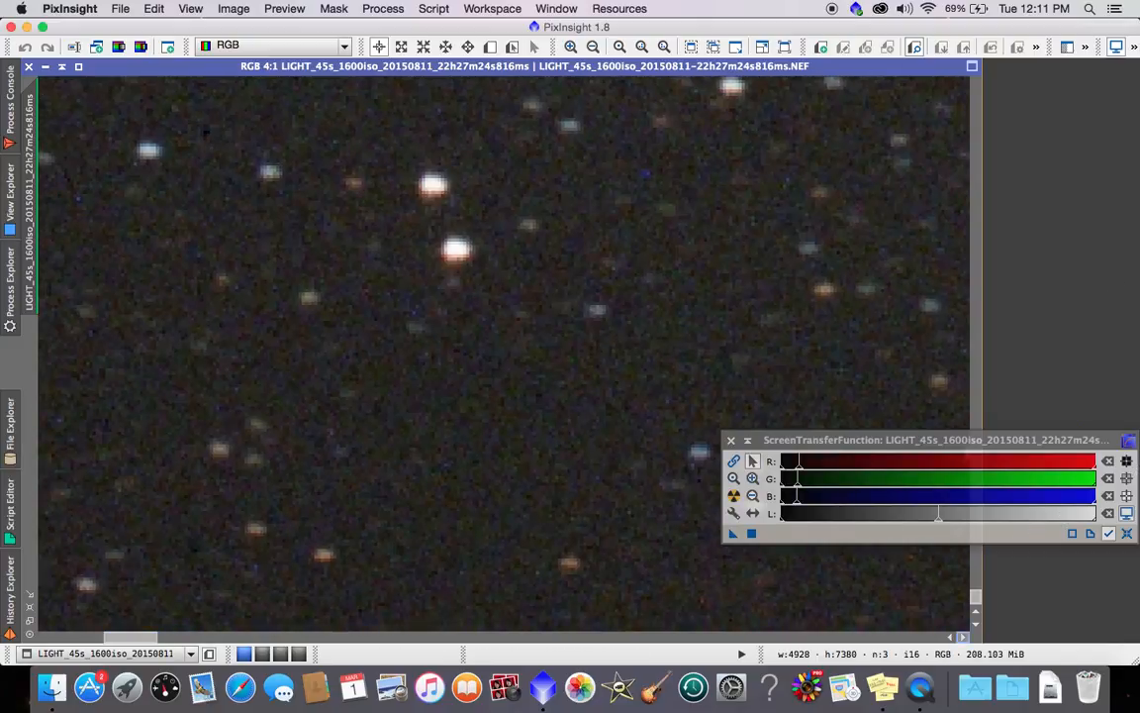
{"action": "left_click_drag", "start_coordinate": [980, 601], "coordinate": [997, 447]}
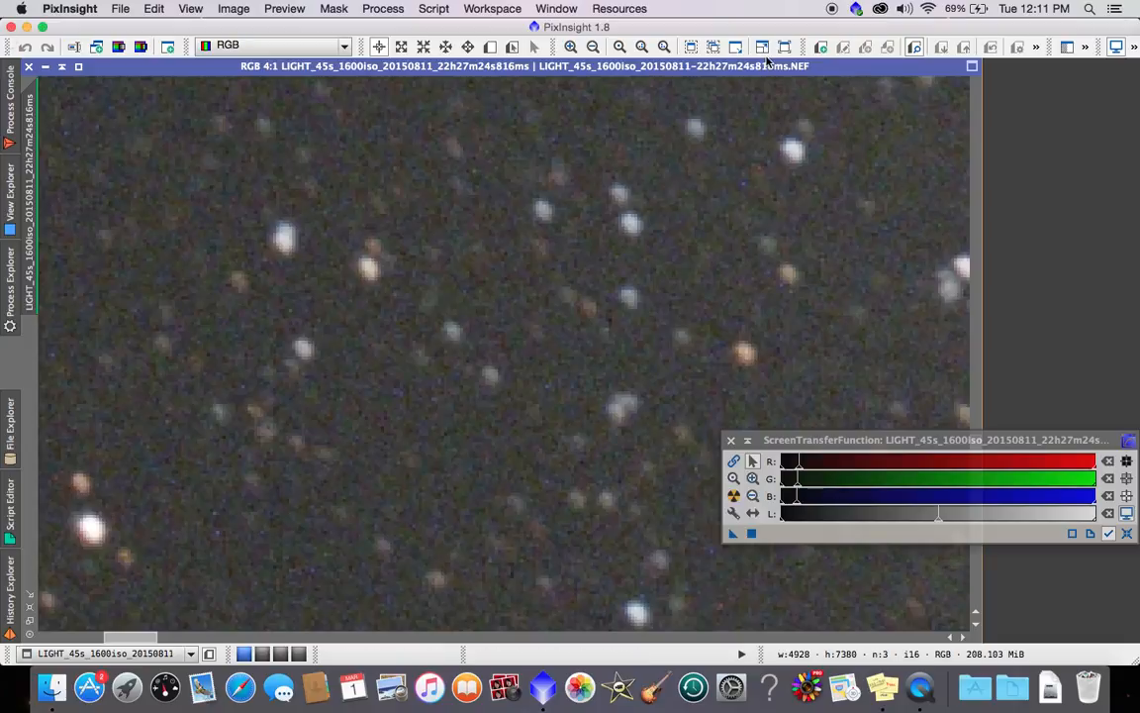
- Zoom out to 1:3 and bring the whole Lagoon Nebula into view
{"action": "double_click", "coordinate": [594, 47]}
{"action": "left_click", "coordinate": [594, 48]}
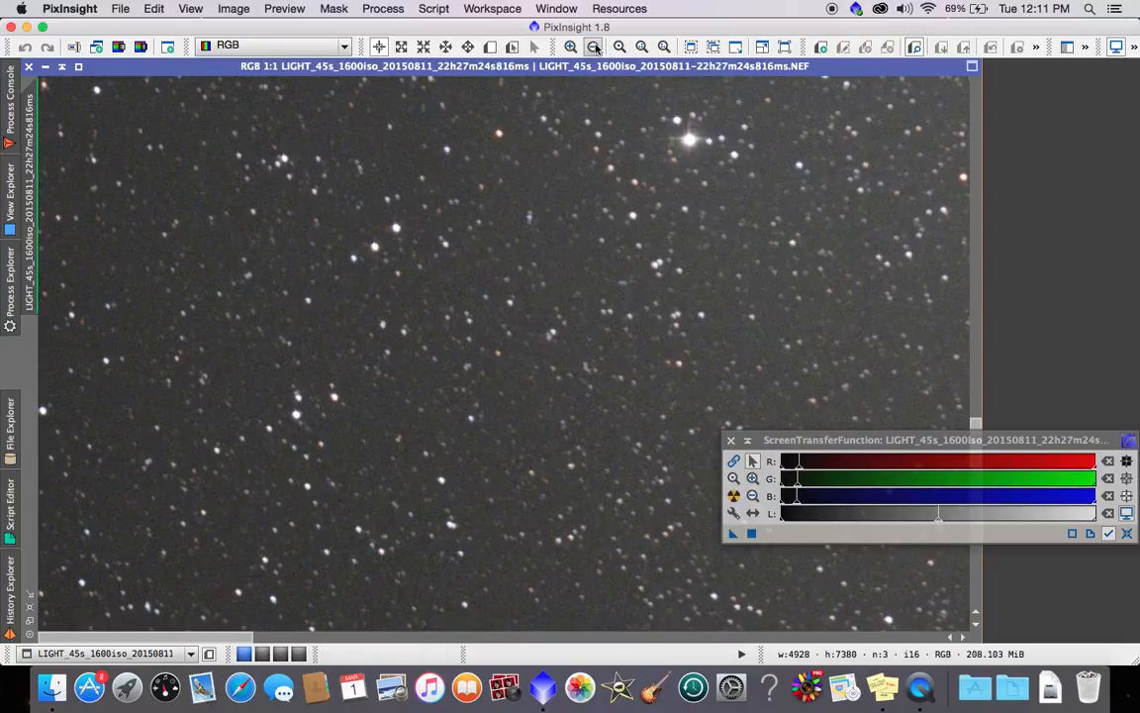
{"action": "left_click", "coordinate": [594, 48]}
{"action": "left_click", "coordinate": [594, 48]}
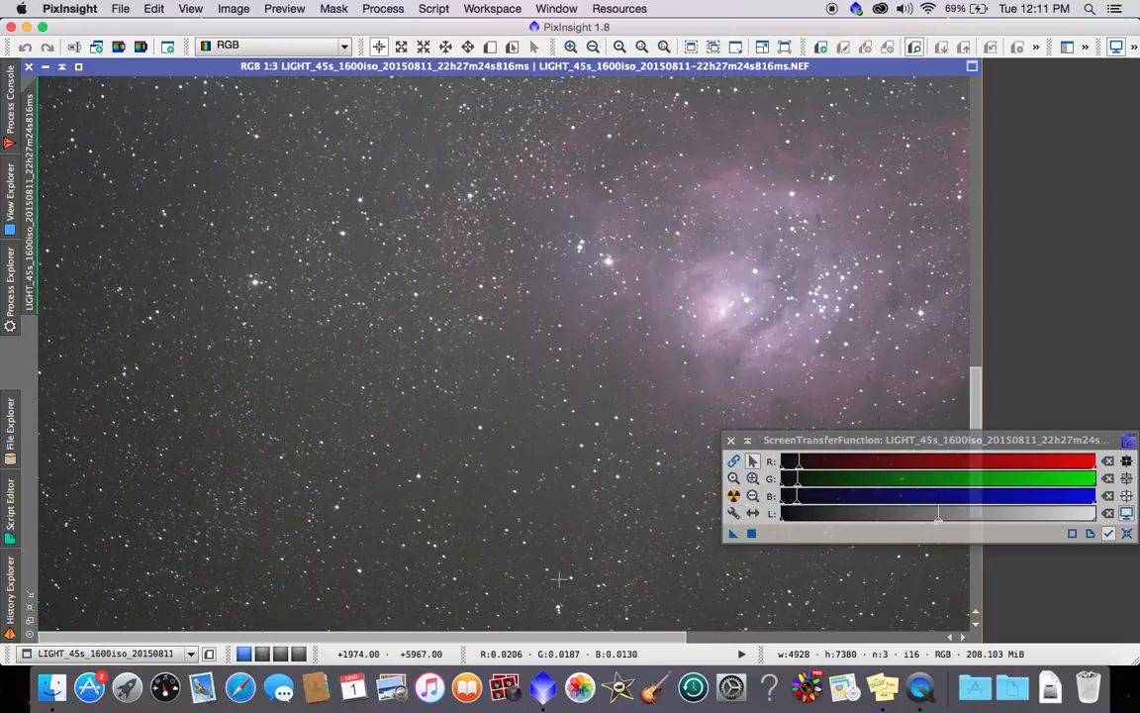
{"action": "left_click_drag", "start_coordinate": [524, 639], "coordinate": [712, 641]}
{"action": "left_click_drag", "start_coordinate": [970, 414], "coordinate": [980, 381]}
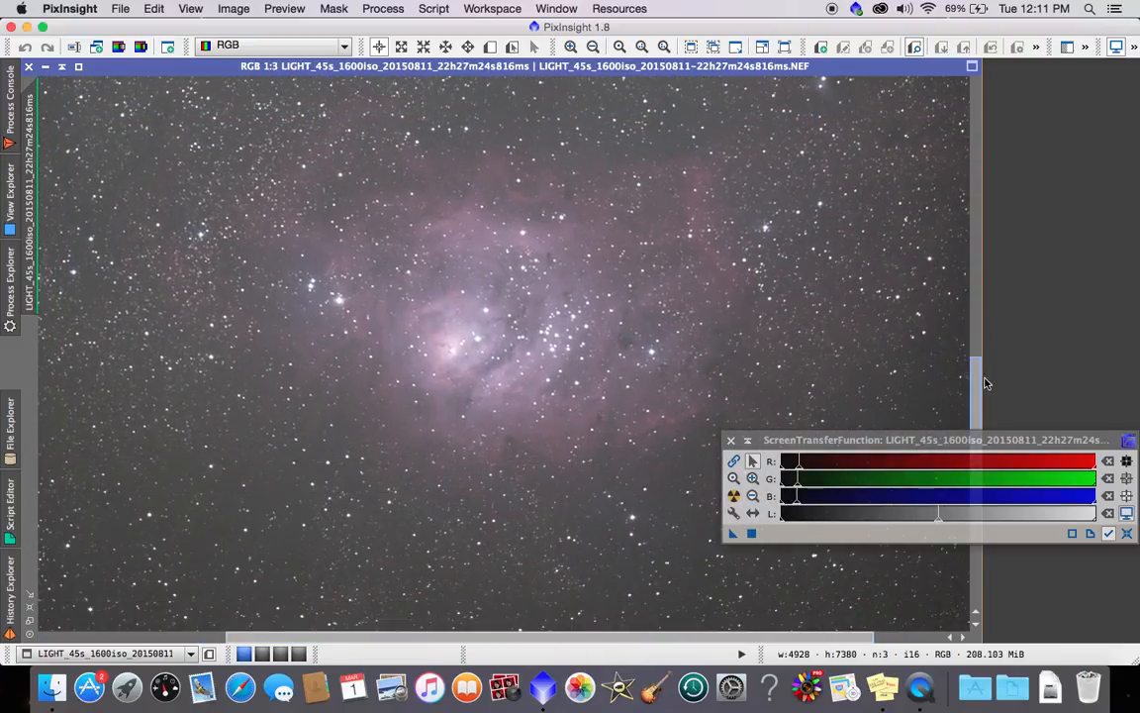
- Zoom in to 2:1 and compare the nebula's bright core with the star field to its left
{"action": "left_click", "coordinate": [571, 47]}
{"action": "left_click", "coordinate": [571, 47]}
{"action": "left_click", "coordinate": [571, 48]}
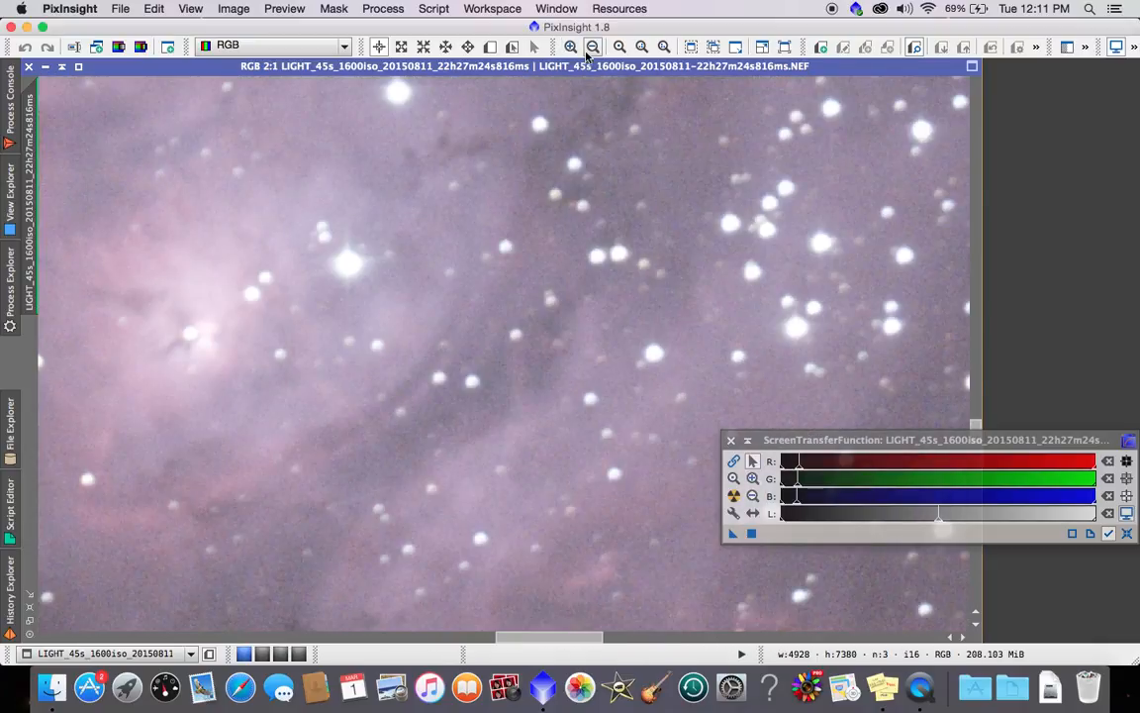
{"action": "left_click_drag", "start_coordinate": [582, 644], "coordinate": [329, 645]}
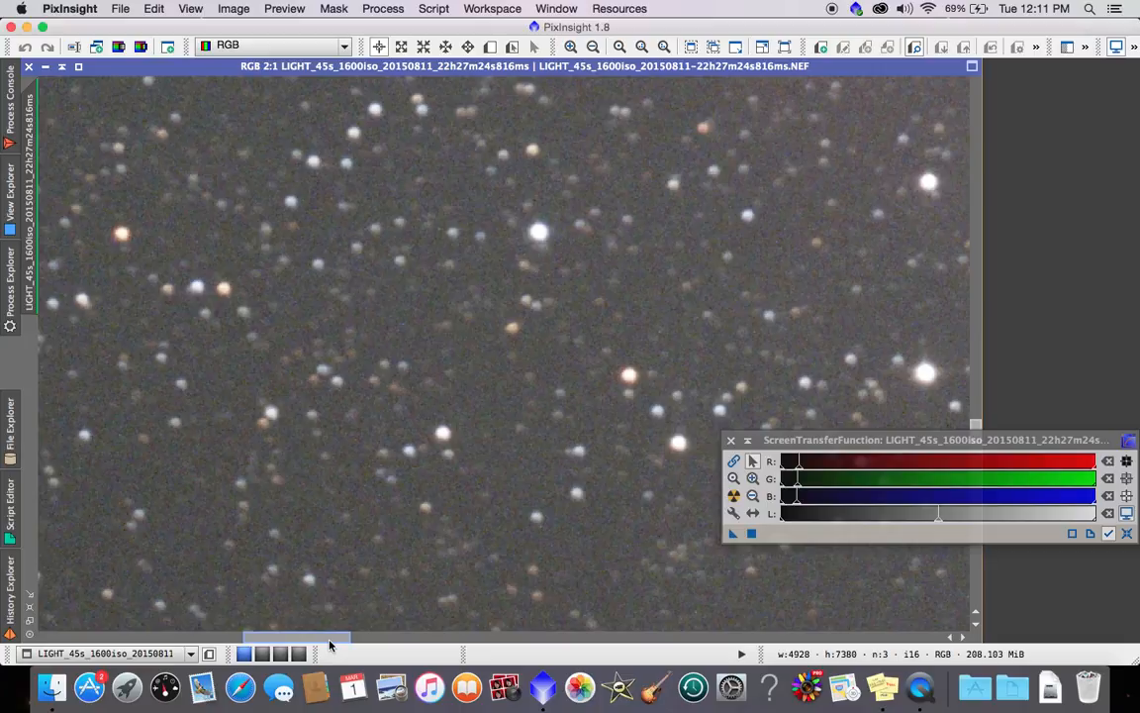
{"action": "left_click_drag", "start_coordinate": [330, 645], "coordinate": [544, 655]}
{"action": "mouse_move", "coordinate": [467, 254]}
{"action": "left_mouse_down"}
{"action": "mouse_move", "coordinate": [513, 285]}
{"action": "mouse_move", "coordinate": [477, 269]}
{"action": "left_mouse_up"}
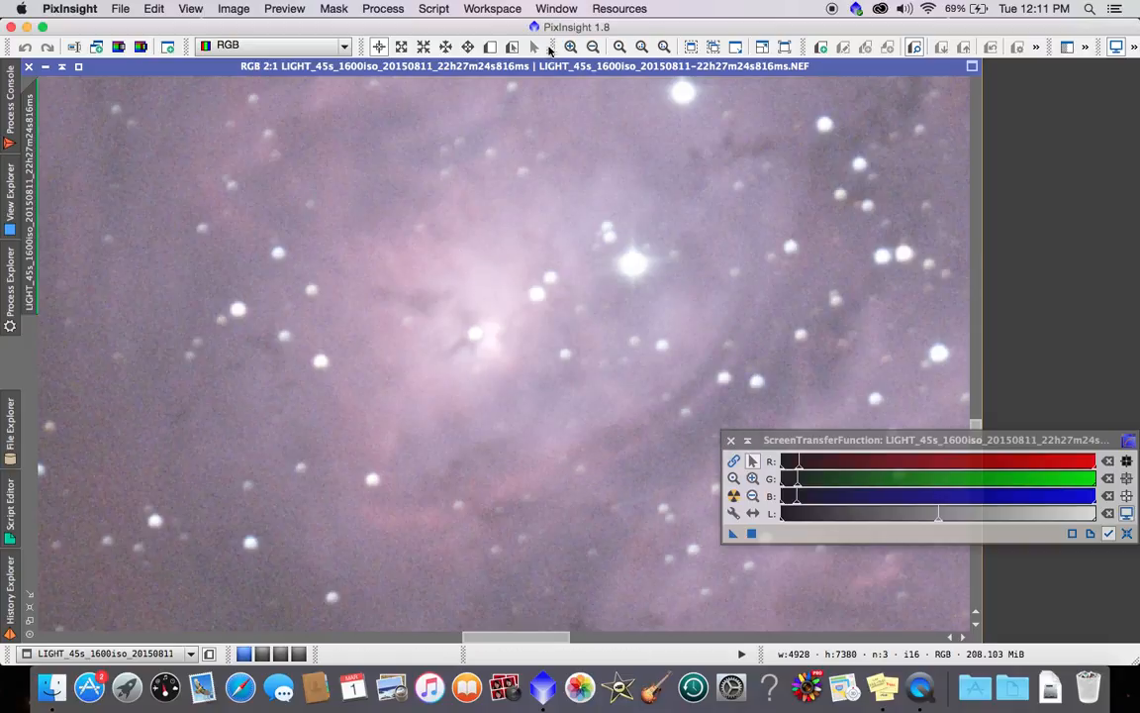
- Examine the nebula's core at 4:1 and compare its noise with the darker background to its left
{"action": "left_click", "coordinate": [569, 47]}
{"action": "left_click", "coordinate": [569, 47]}
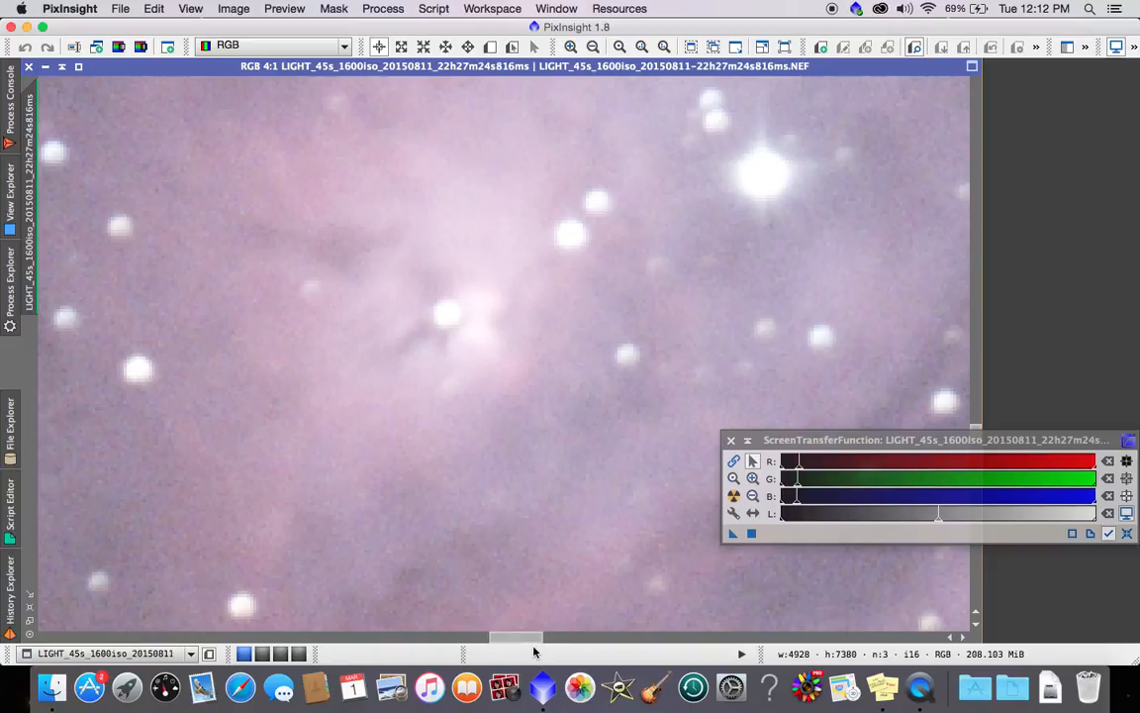
{"action": "left_click_drag", "start_coordinate": [532, 645], "coordinate": [516, 671]}
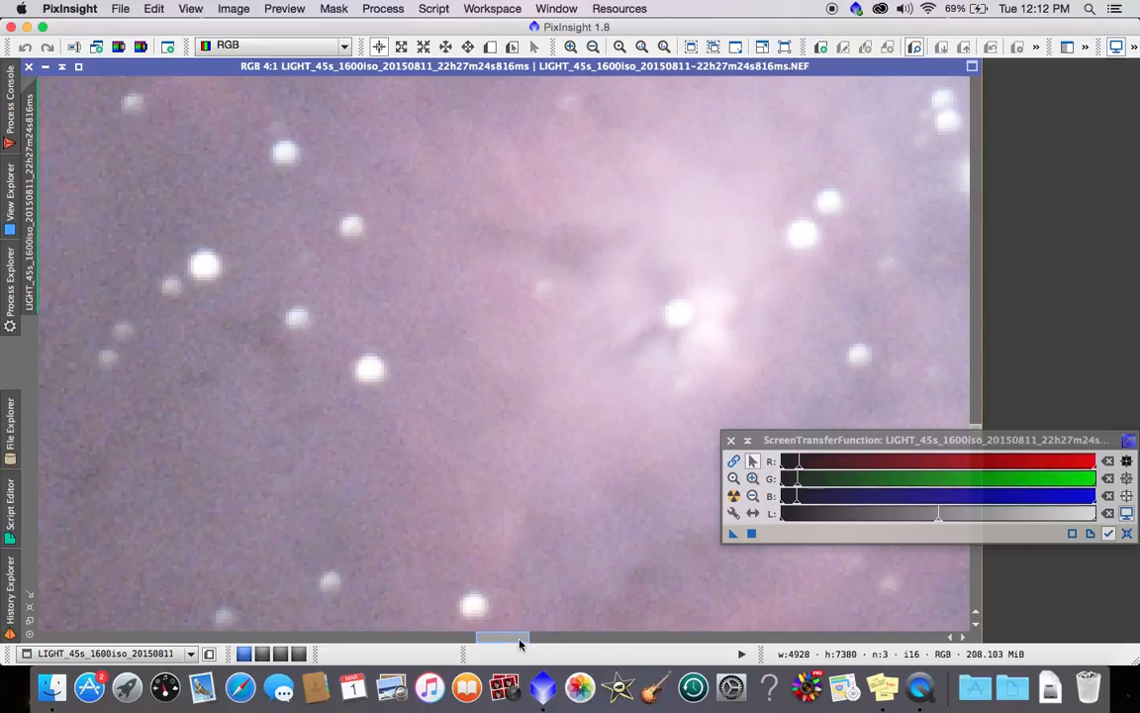
{"action": "left_click_drag", "start_coordinate": [519, 643], "coordinate": [411, 638]}
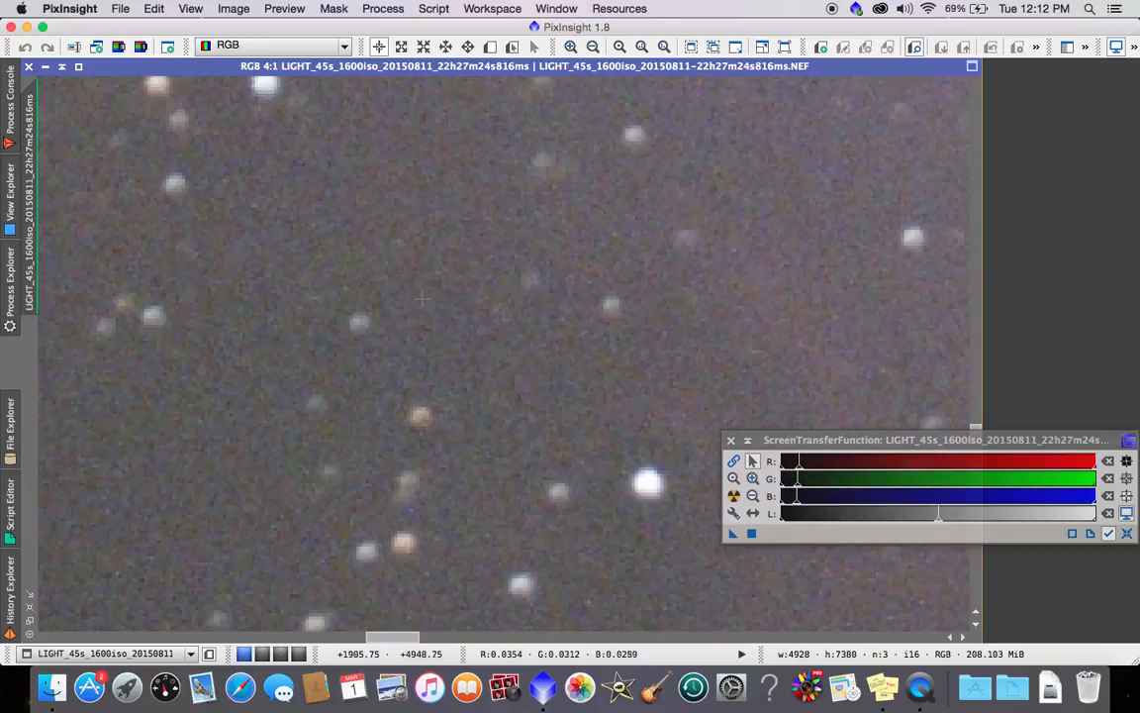
{"action": "left_click_drag", "start_coordinate": [394, 638], "coordinate": [515, 650]}
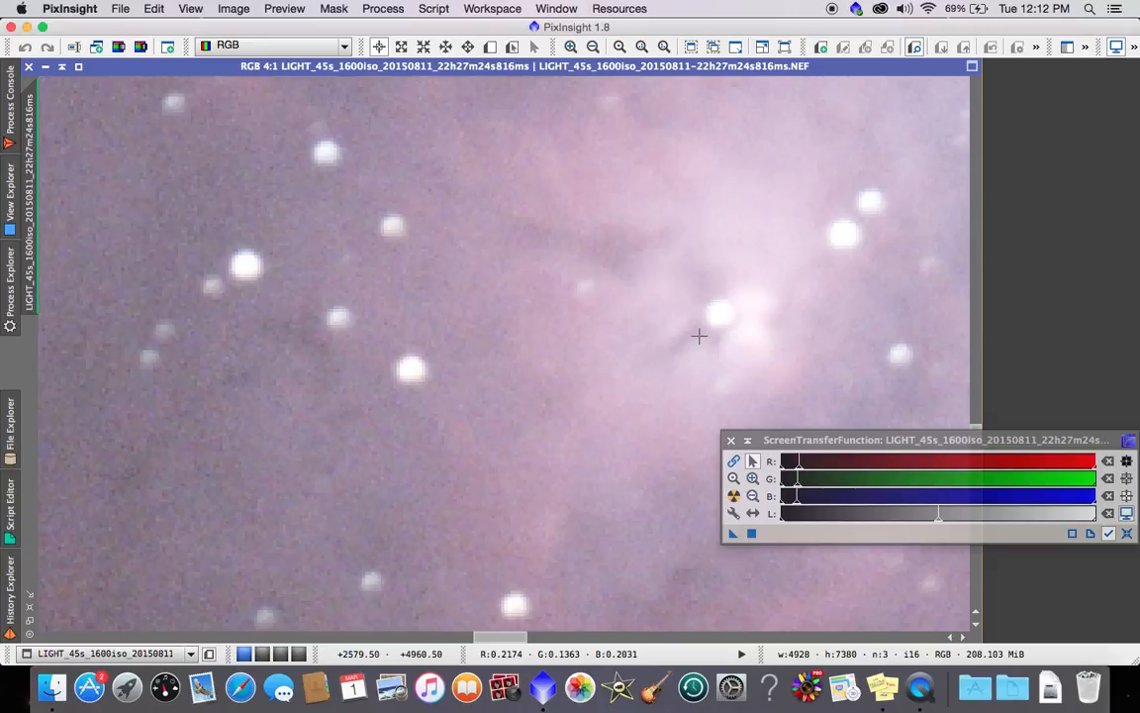
- View the nebula's core at scales between 2:1 and 1:2, and zoom out to 1:3
{"action": "left_click", "coordinate": [592, 47]}
{"action": "left_click", "coordinate": [593, 47]}
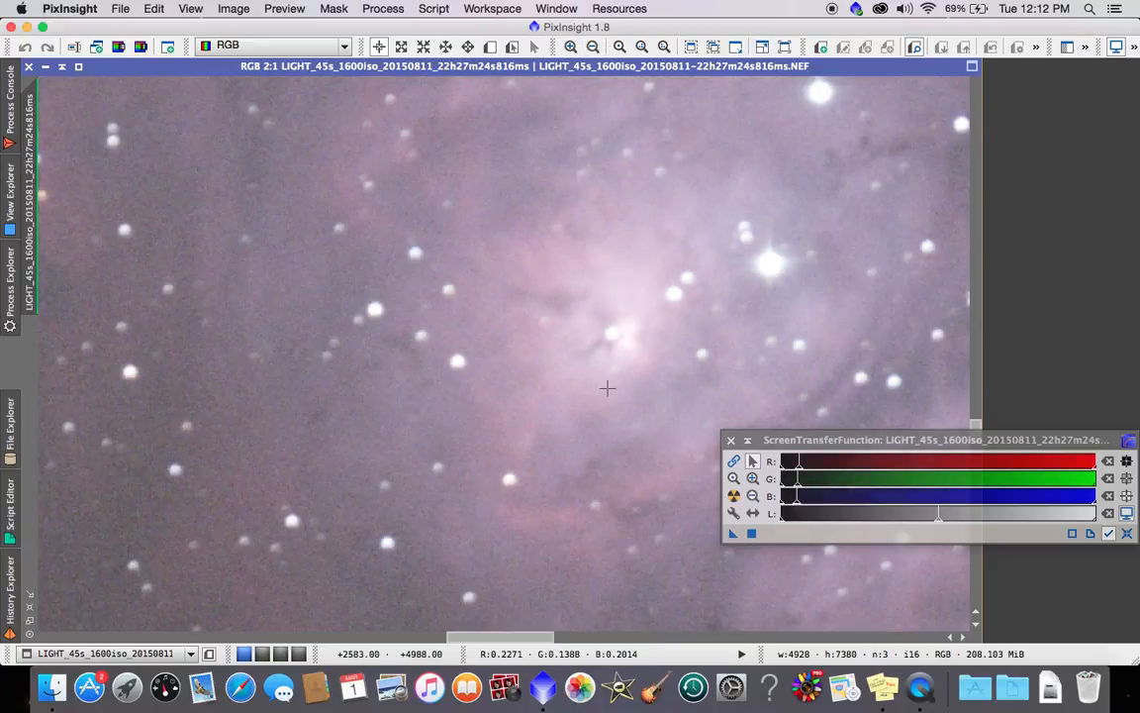
{"action": "left_click", "coordinate": [593, 46]}
{"action": "left_click", "coordinate": [593, 47]}
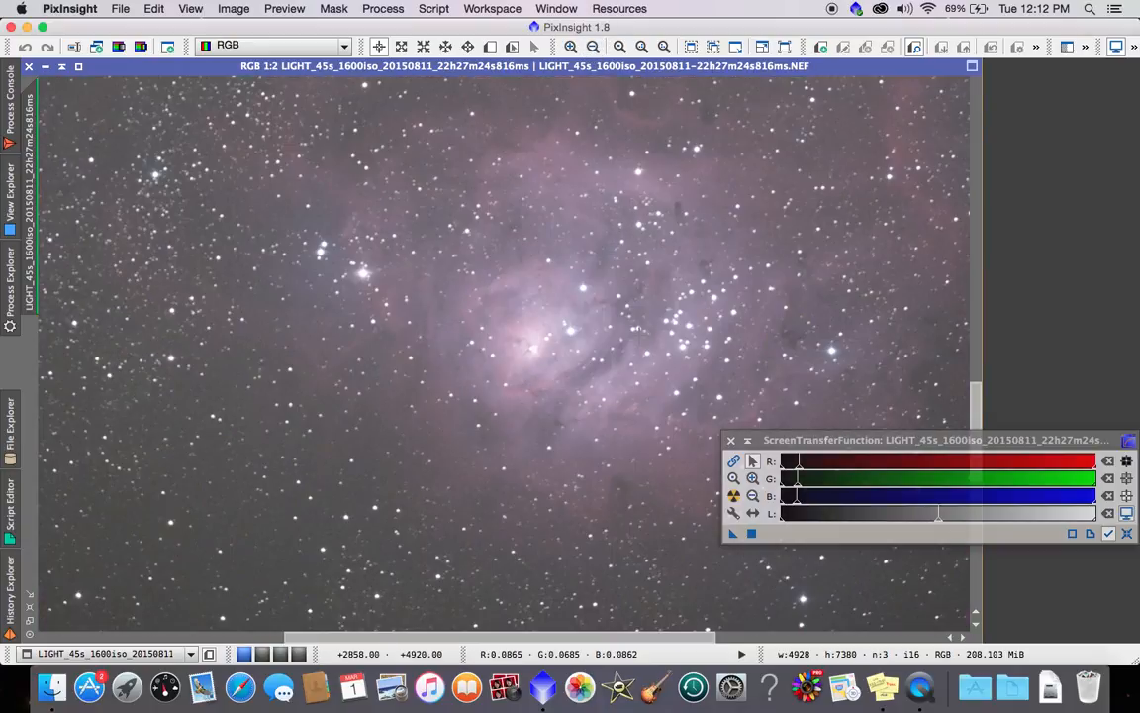
{"action": "left_click", "coordinate": [570, 47]}
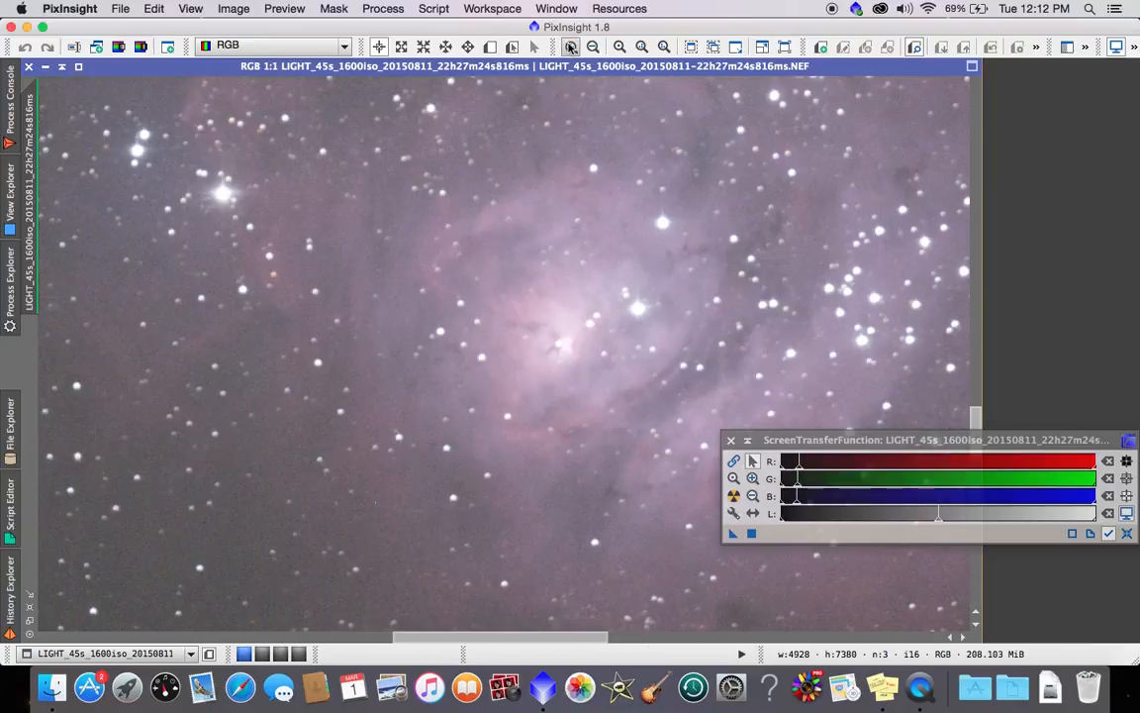
{"action": "left_click", "coordinate": [570, 47]}
{"action": "left_click", "coordinate": [593, 47]}
{"action": "left_click", "coordinate": [593, 46]}
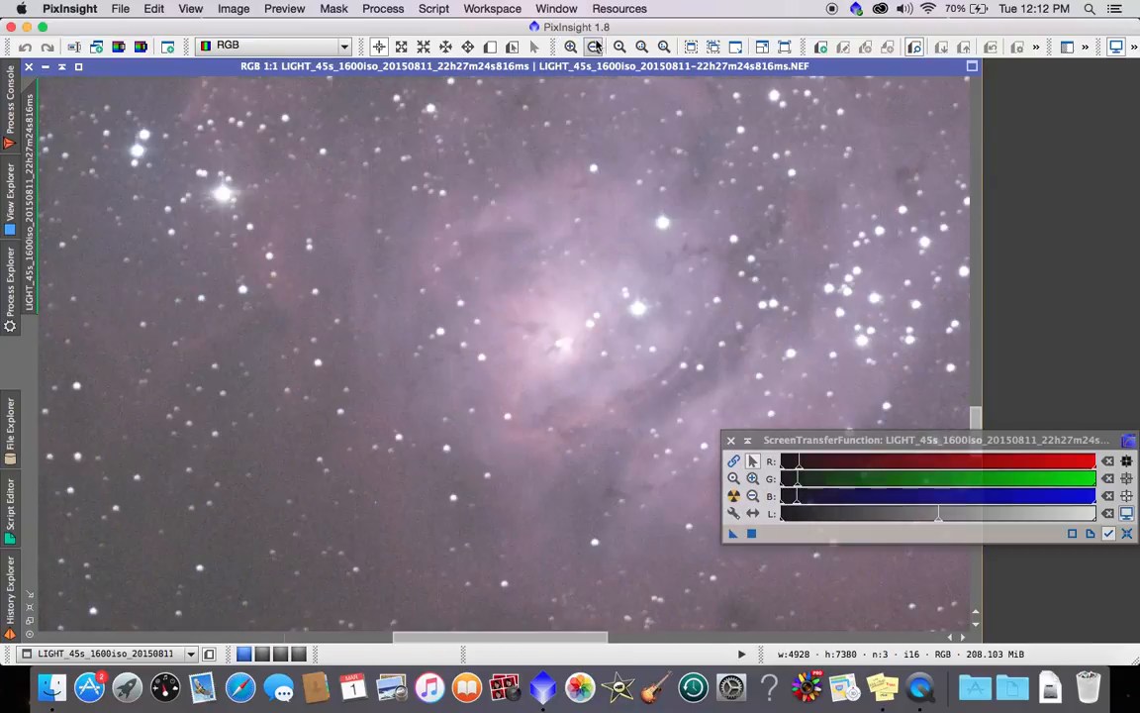
{"action": "left_click", "coordinate": [593, 46]}
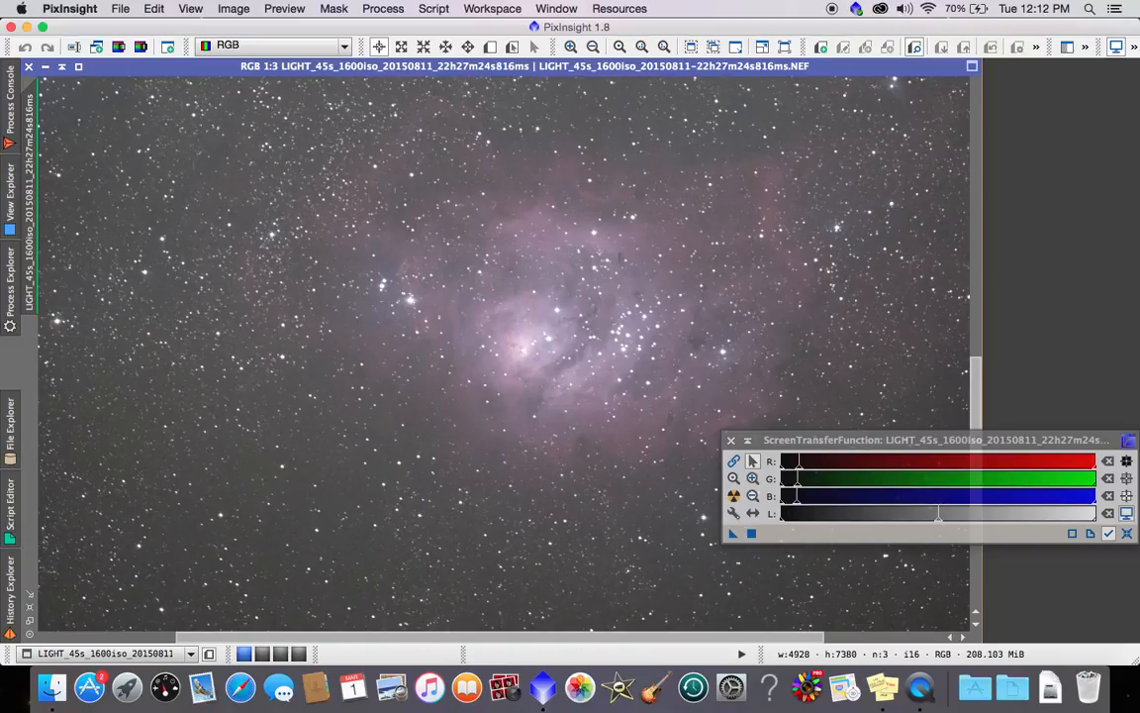
- Zoom out step by step to 1:9 to check the light frame overall, including the area above the nebula
{"action": "left_click", "coordinate": [593, 46]}
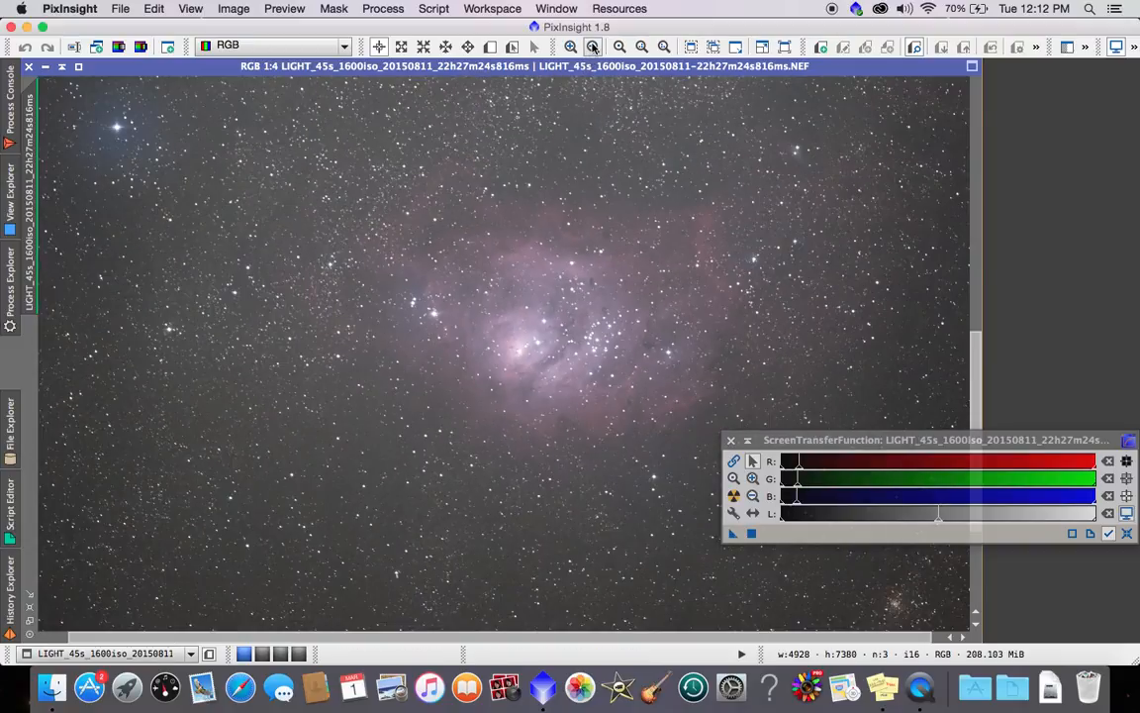
{"action": "left_click", "coordinate": [593, 46]}
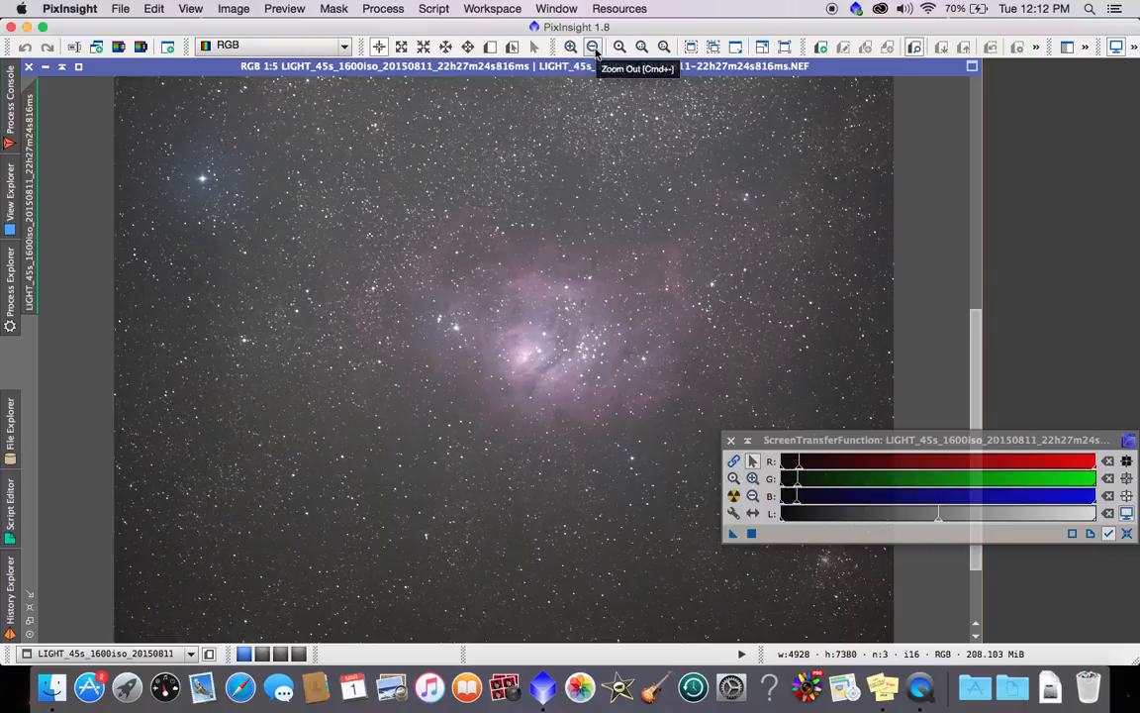
{"action": "left_click_drag", "start_coordinate": [977, 384], "coordinate": [983, 310]}
{"action": "left_click", "coordinate": [593, 47]}
{"action": "left_click", "coordinate": [593, 47]}
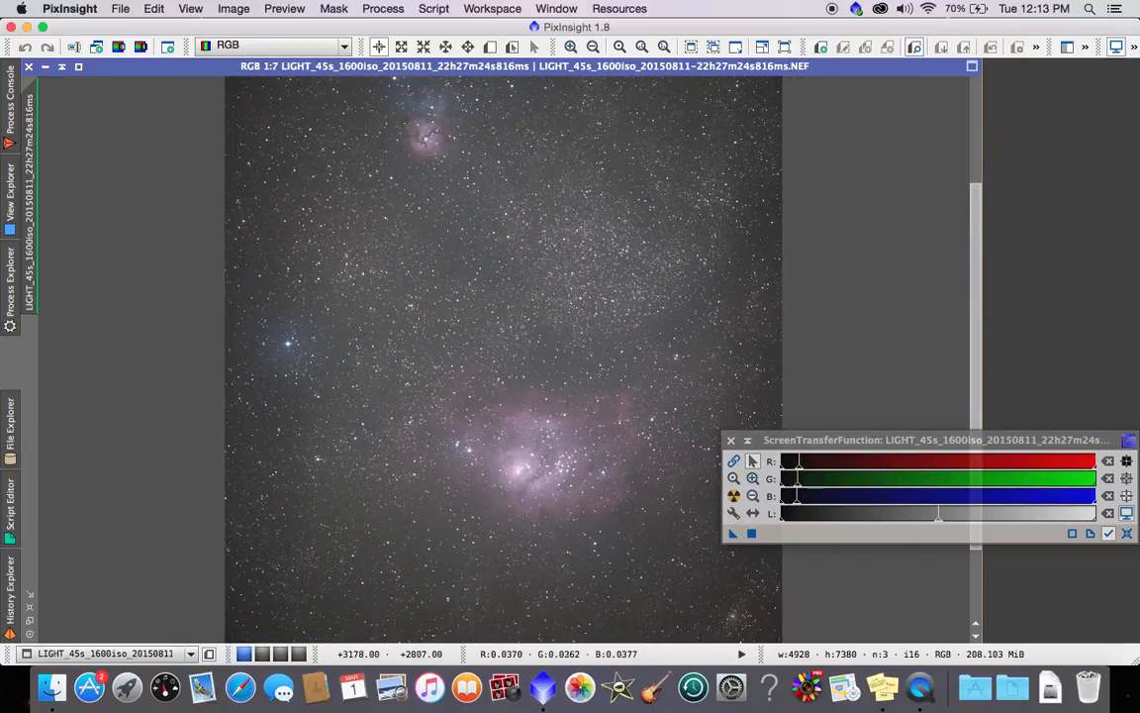
{"action": "left_click", "coordinate": [593, 47]}
{"action": "left_click", "coordinate": [594, 46]}
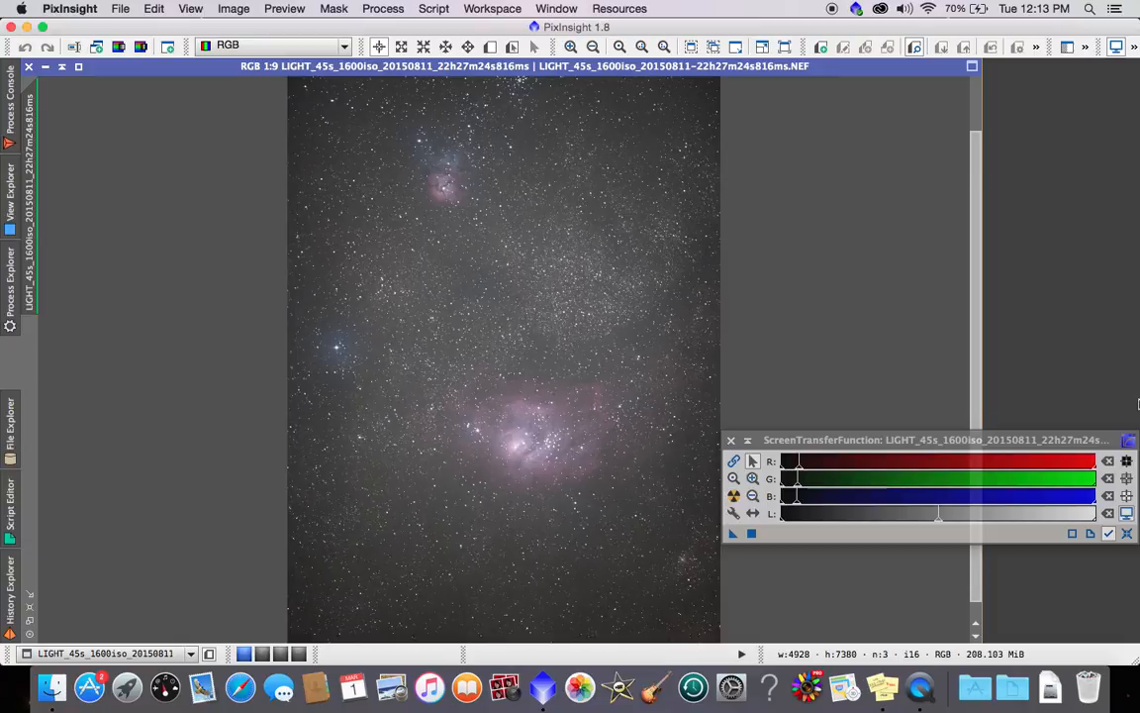
- Move the ScreenTransferFunction window lower, reset the frame's screen stretch, and auto-stretch it again
{"action": "left_click_drag", "start_coordinate": [960, 448], "coordinate": [953, 536]}
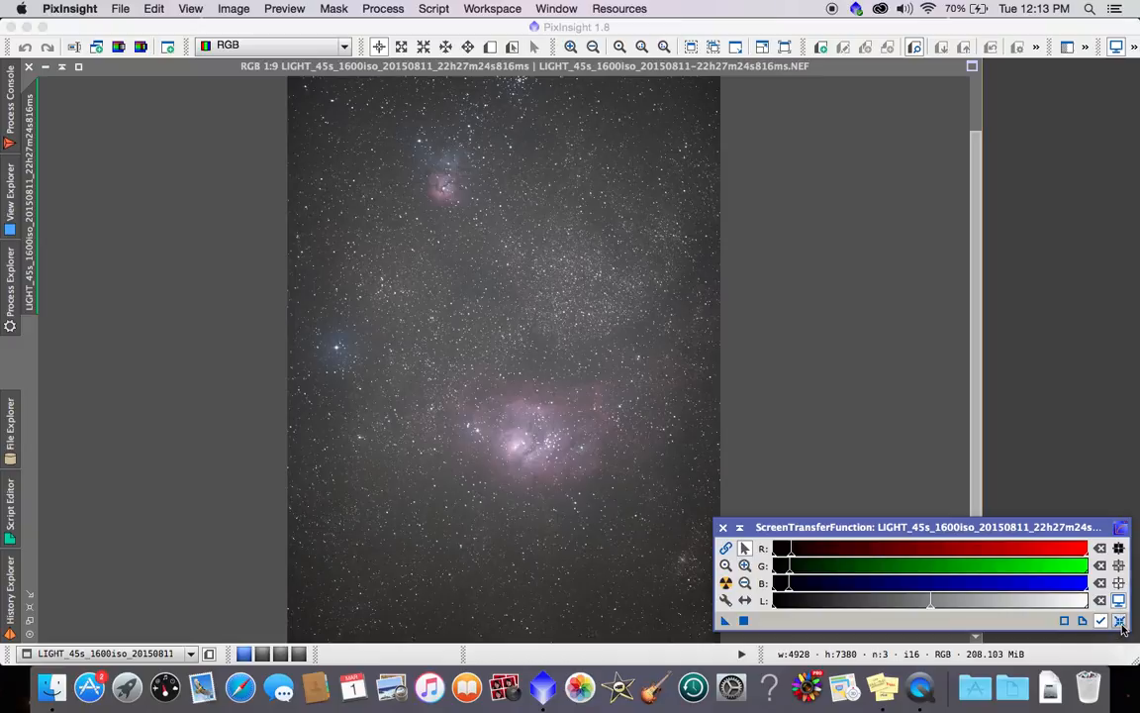
{"action": "left_click", "coordinate": [1120, 622]}
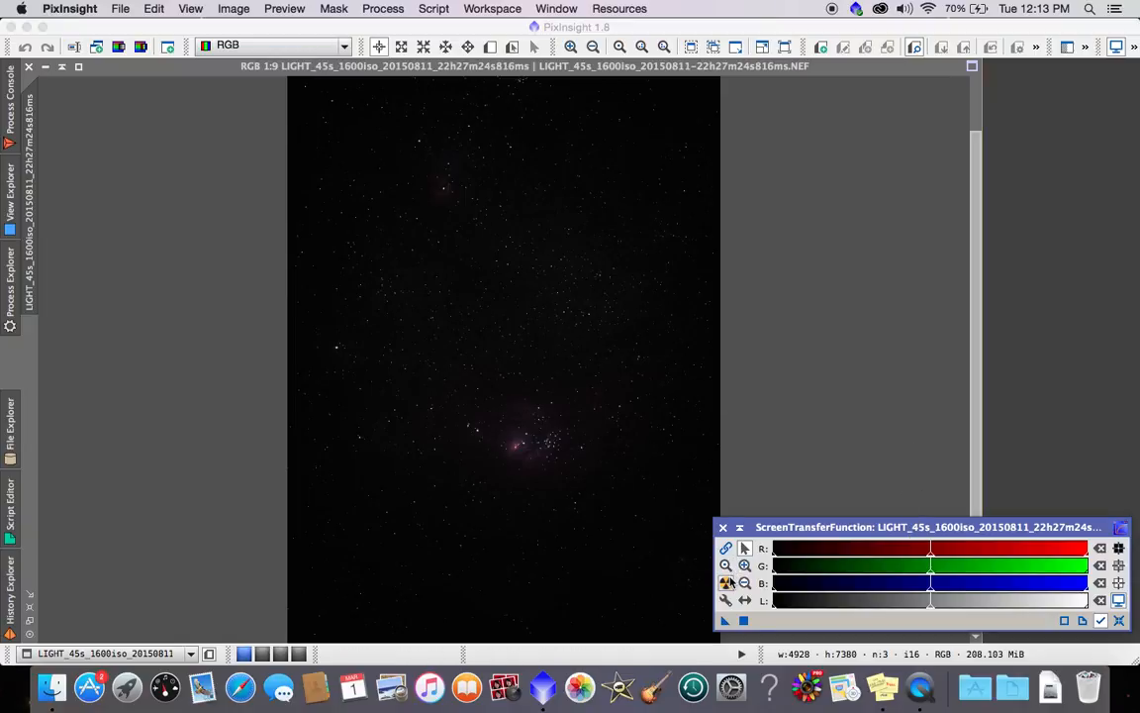
{"action": "left_click", "coordinate": [725, 583]}
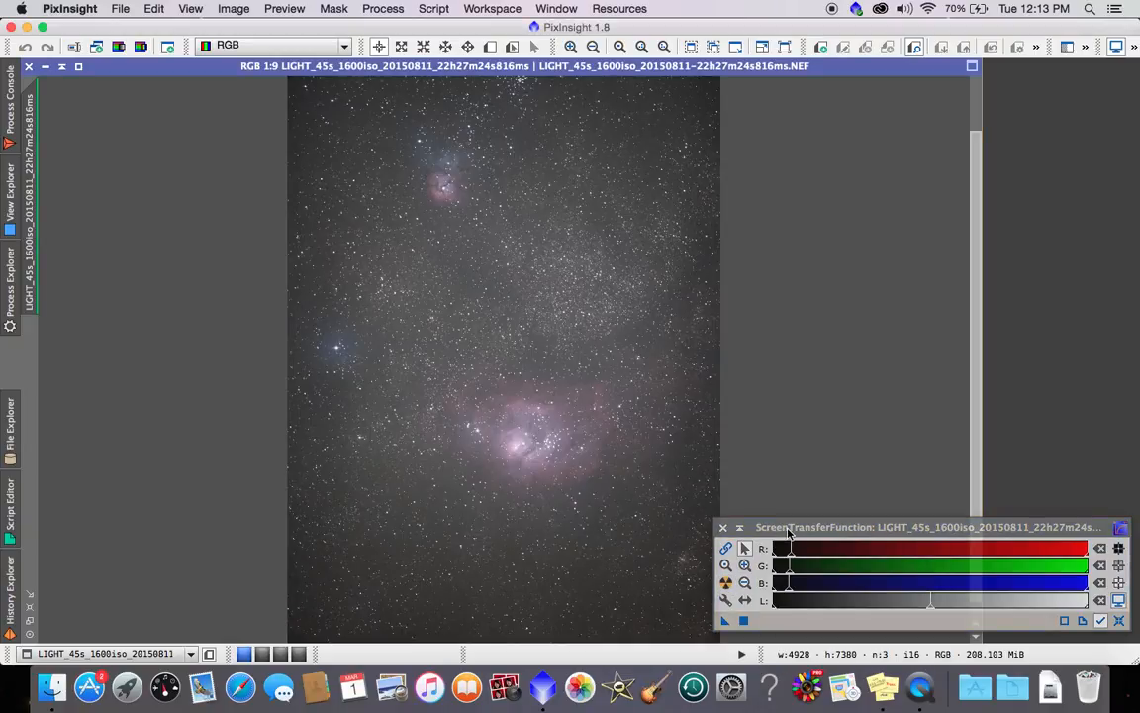
- Stop ScreenTransferFunction from tracking the active view, reset its sliders, and turn tracking back on for the light frame
{"action": "left_click", "coordinate": [1104, 624]}
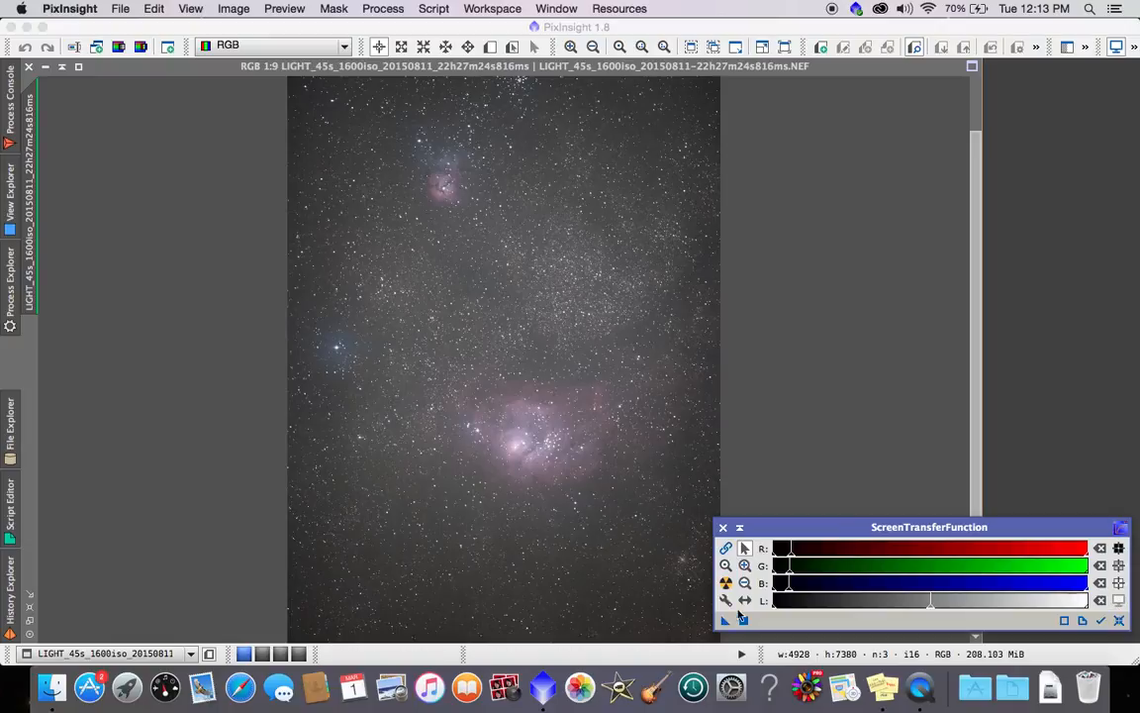
{"action": "left_click", "coordinate": [1119, 621]}
{"action": "left_click", "coordinate": [428, 71]}
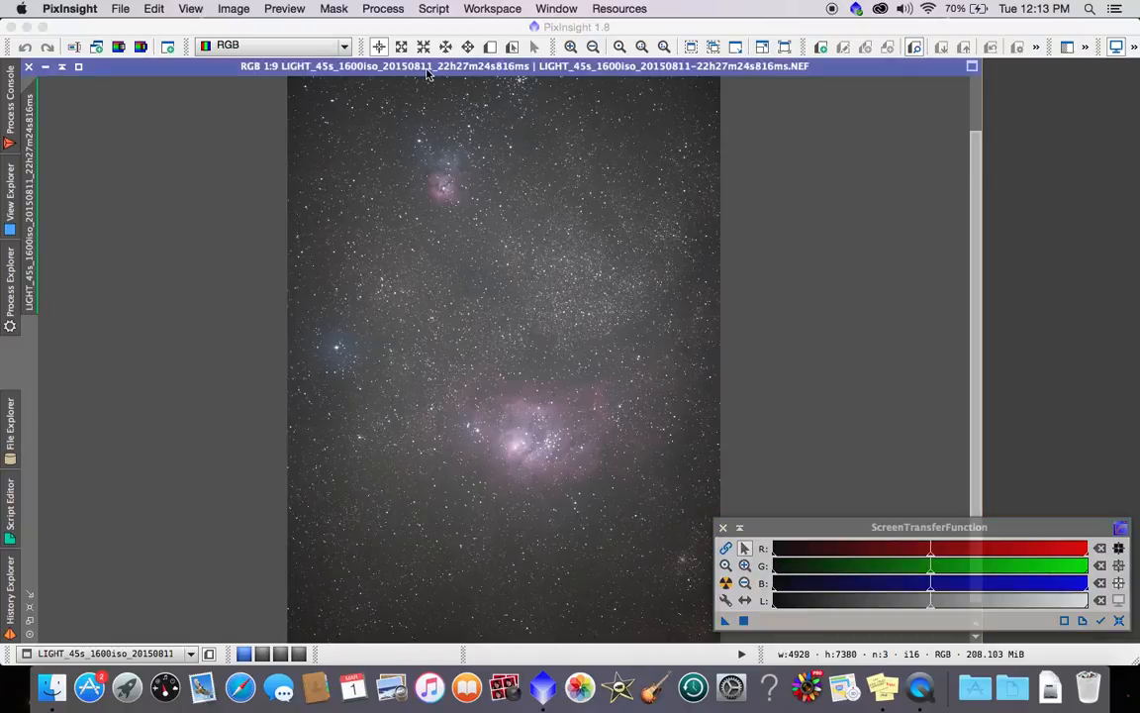
{"action": "left_click", "coordinate": [1102, 621]}
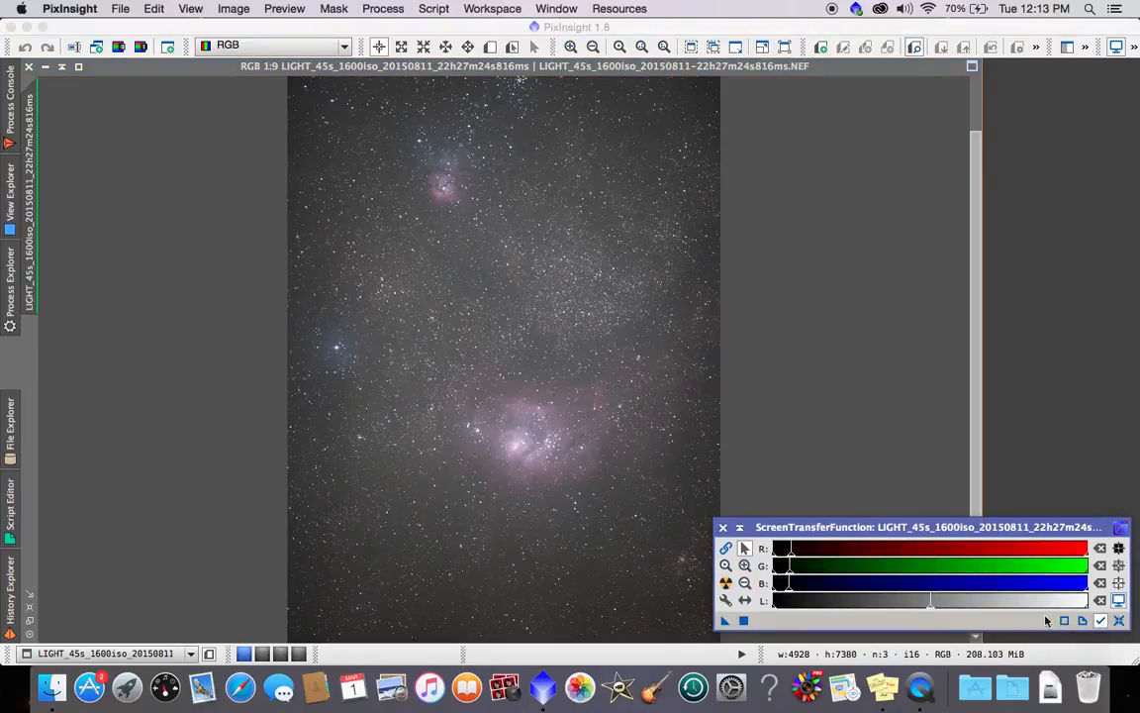
- Reset the light frame's screen stretch once more and reapply the auto-stretch
{"action": "left_click", "coordinate": [1119, 620]}
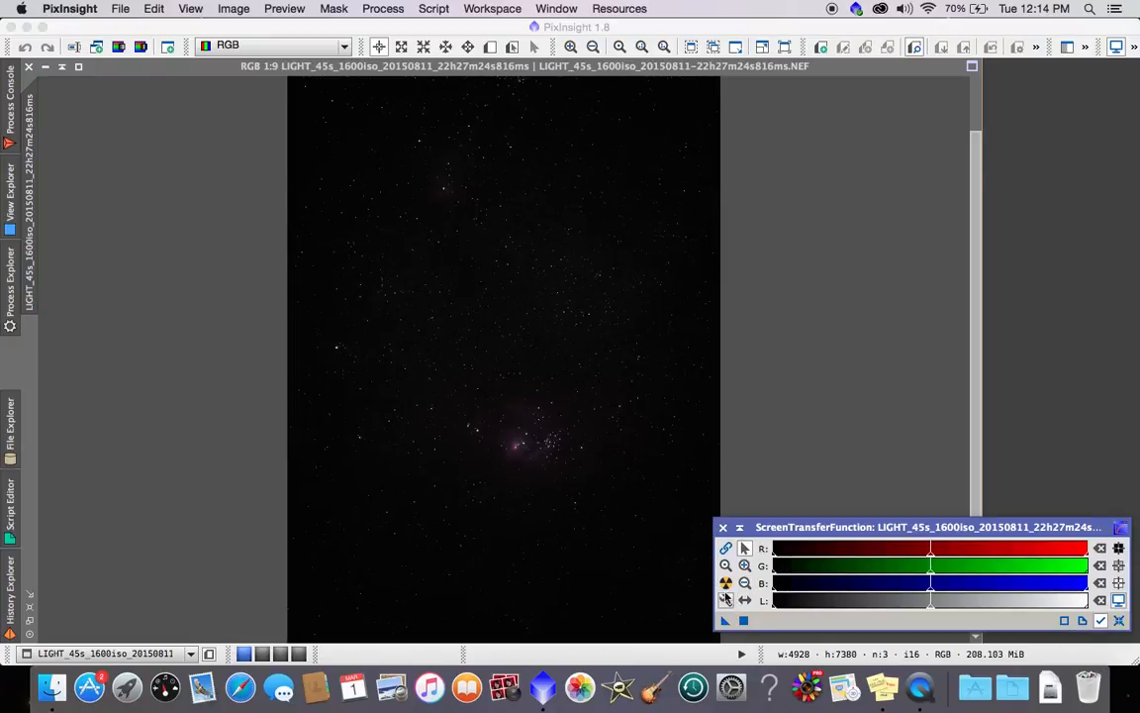
{"action": "key", "text": "ctrl+a"}
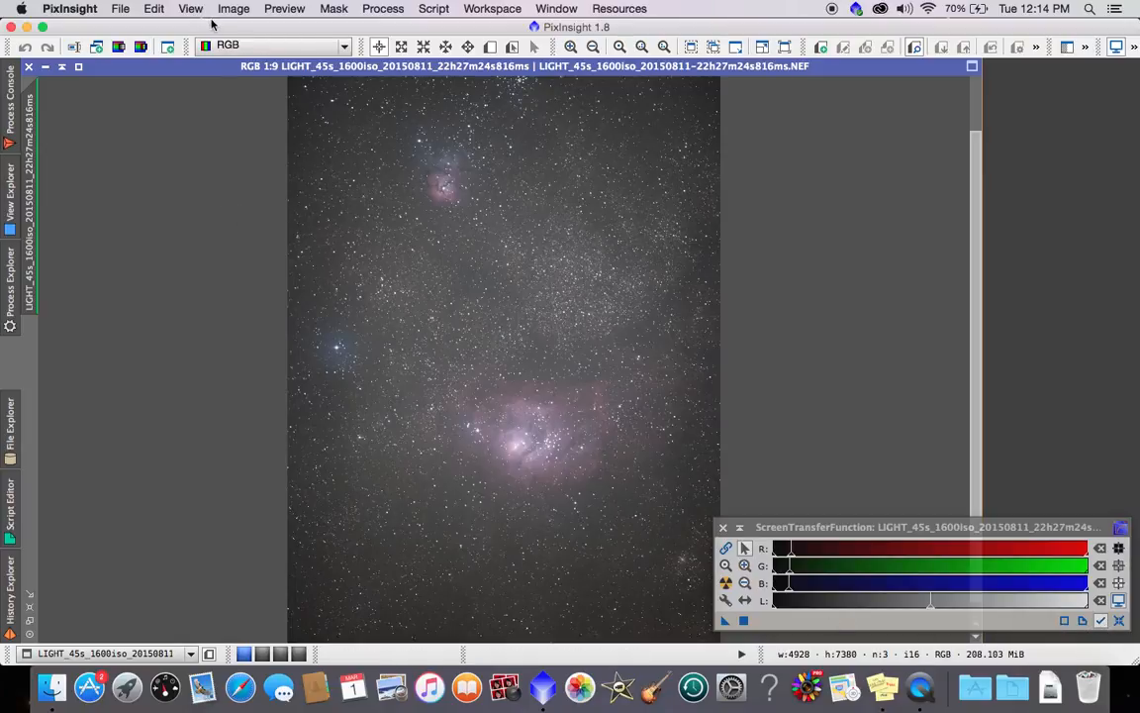
- Look through the alphabetical list of all available processes, and close it without choosing one
{"action": "left_click", "coordinate": [122, 8]}
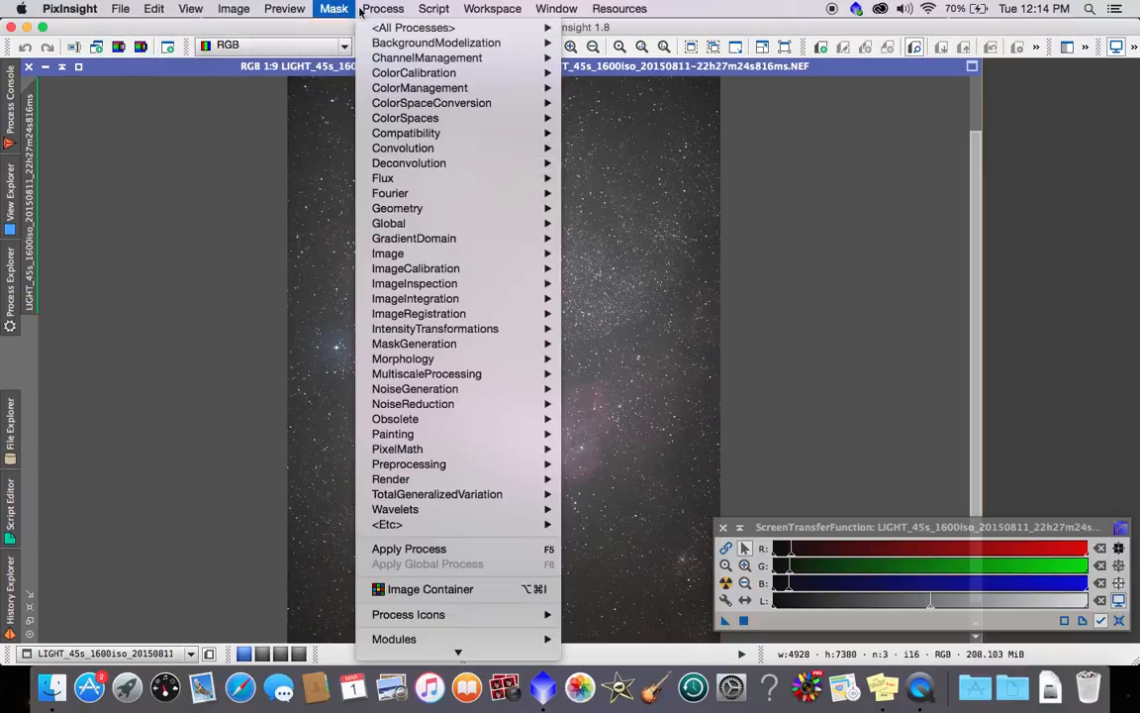
{"action": "mouse_move", "coordinate": [391, 9]}
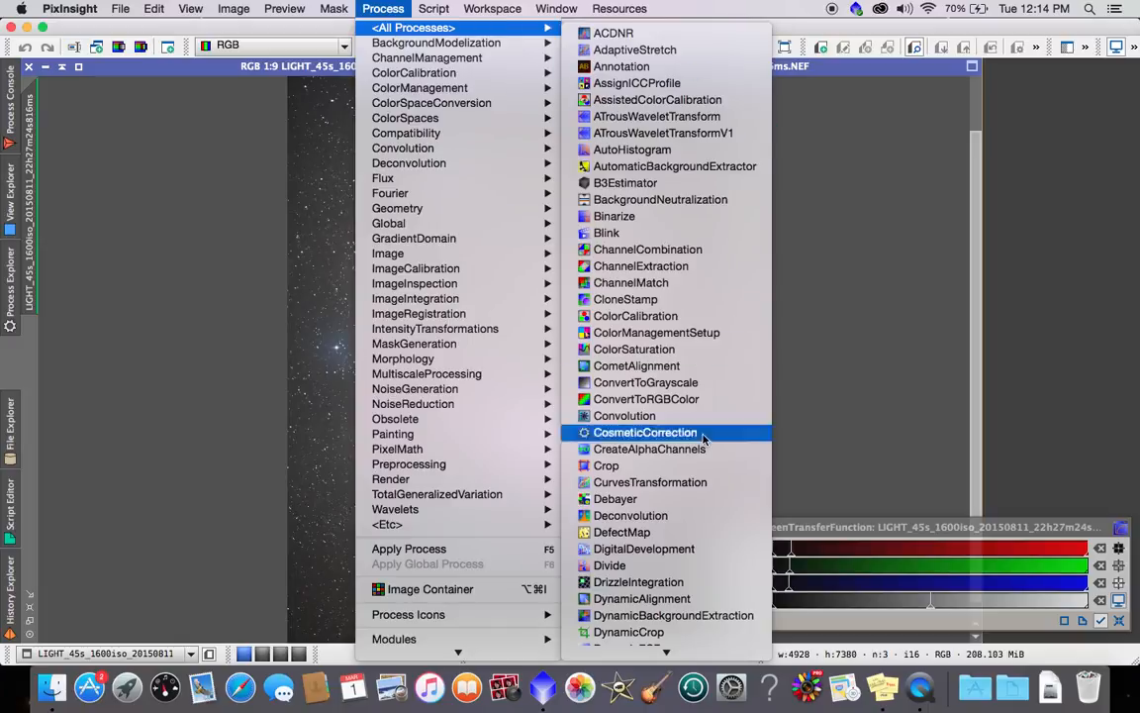
{"action": "mouse_move", "coordinate": [666, 651]}
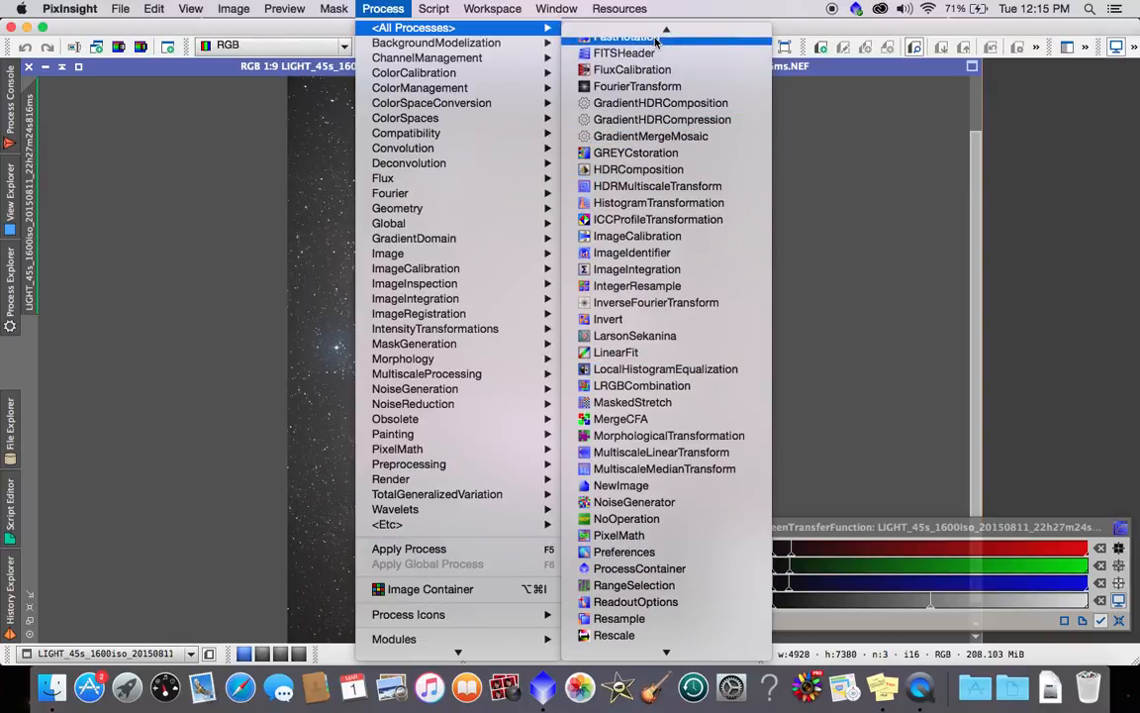
{"action": "left_click", "coordinate": [758, 7]}
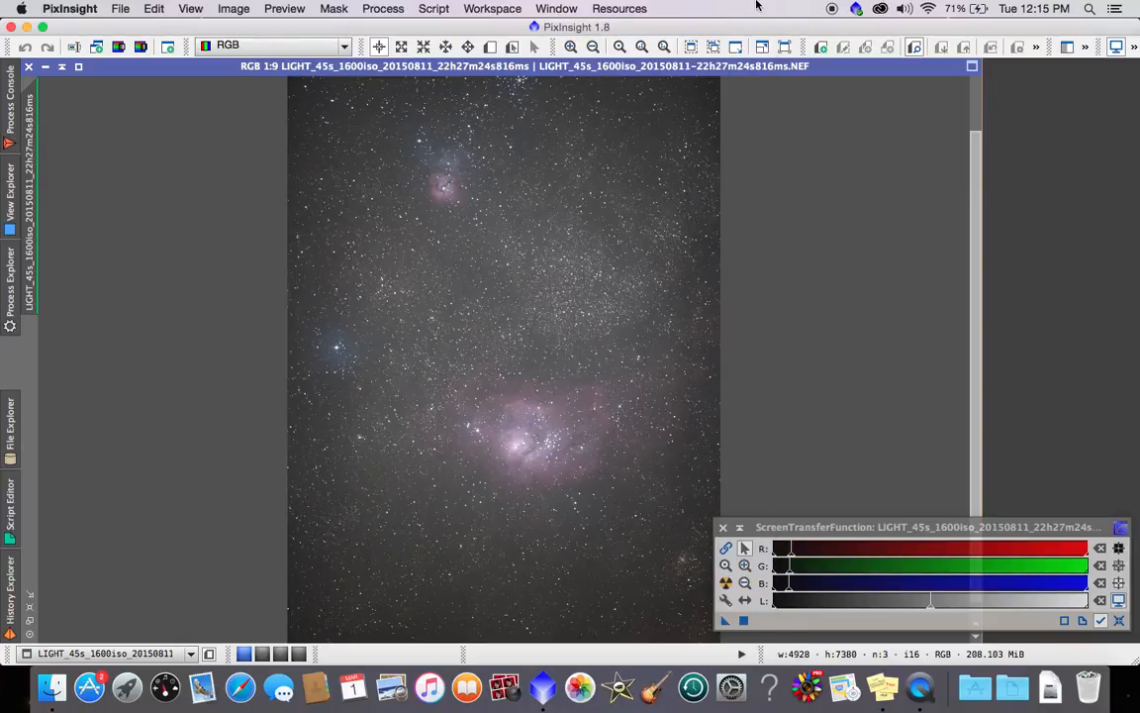
- Quit PixInsight
{"action": "left_click", "coordinate": [556, 8]}
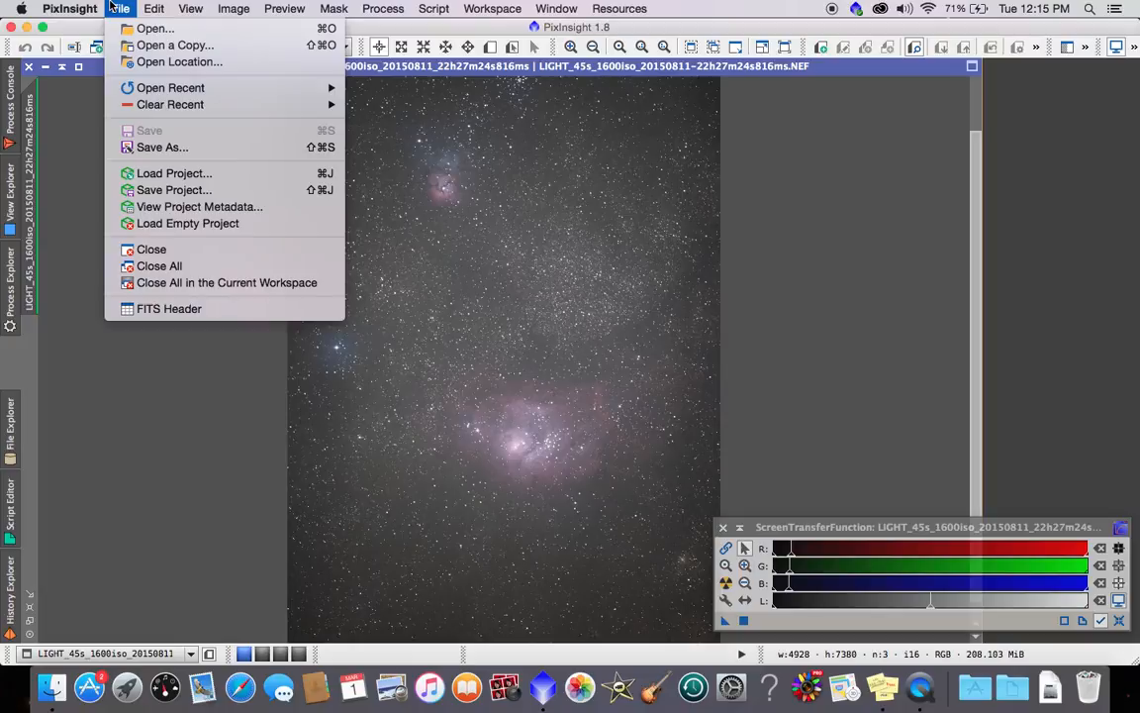
{"action": "mouse_move", "coordinate": [69, 8]}
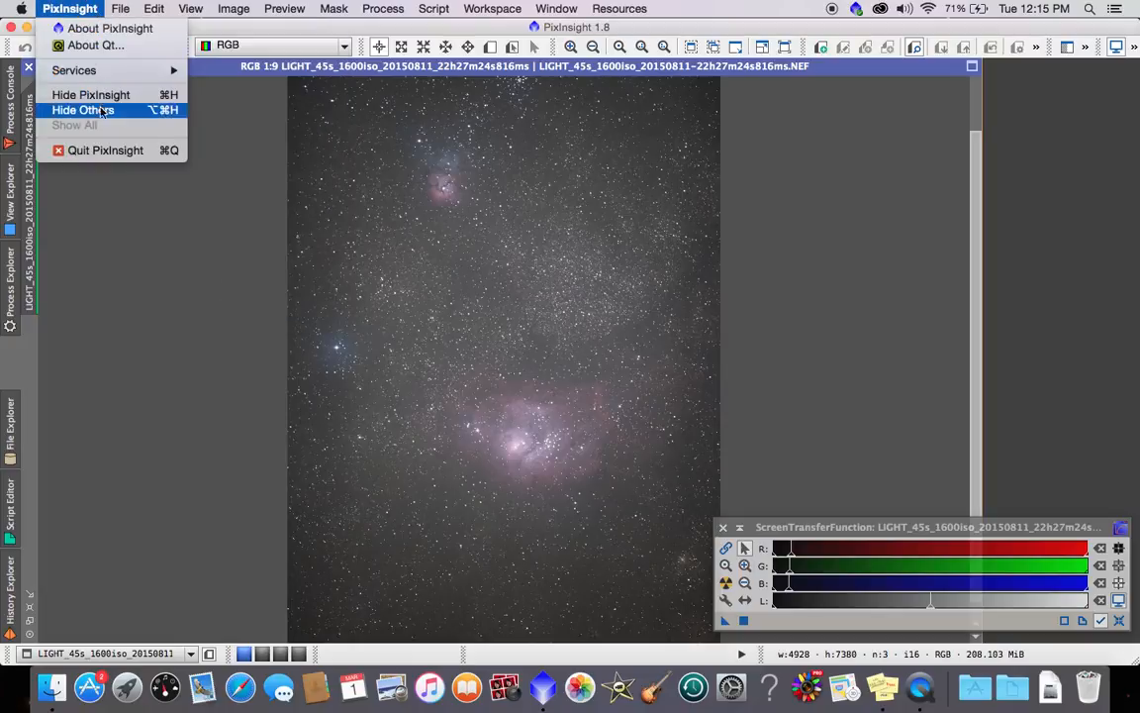
{"action": "left_click", "coordinate": [99, 150]}
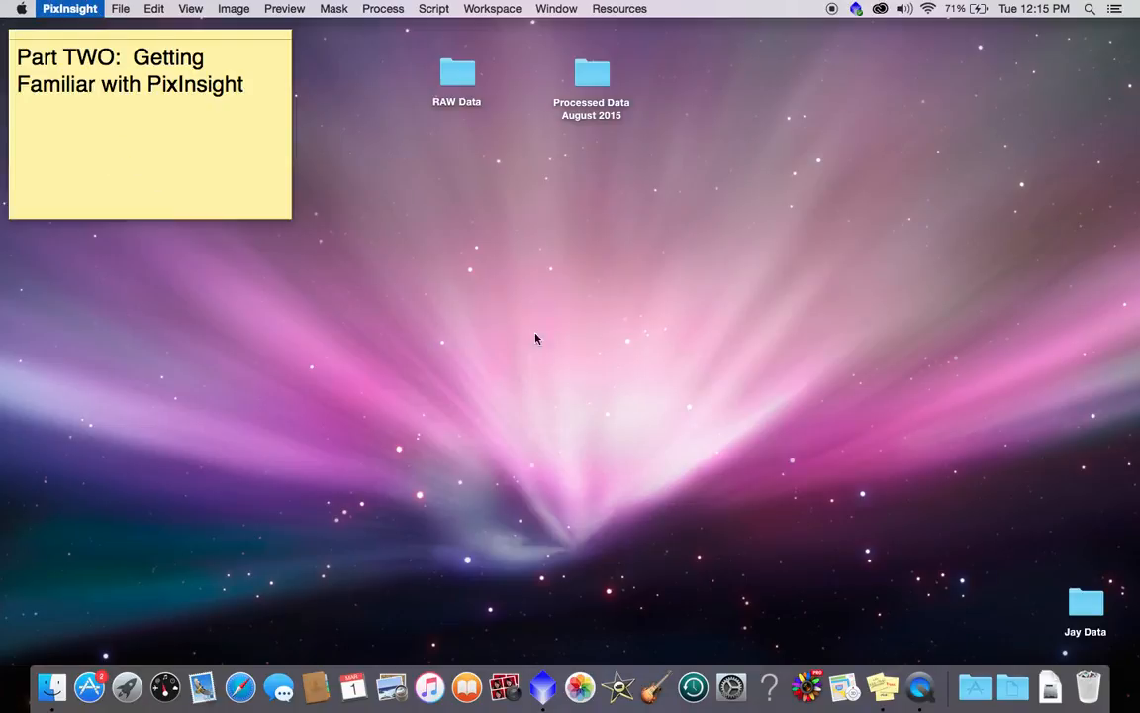